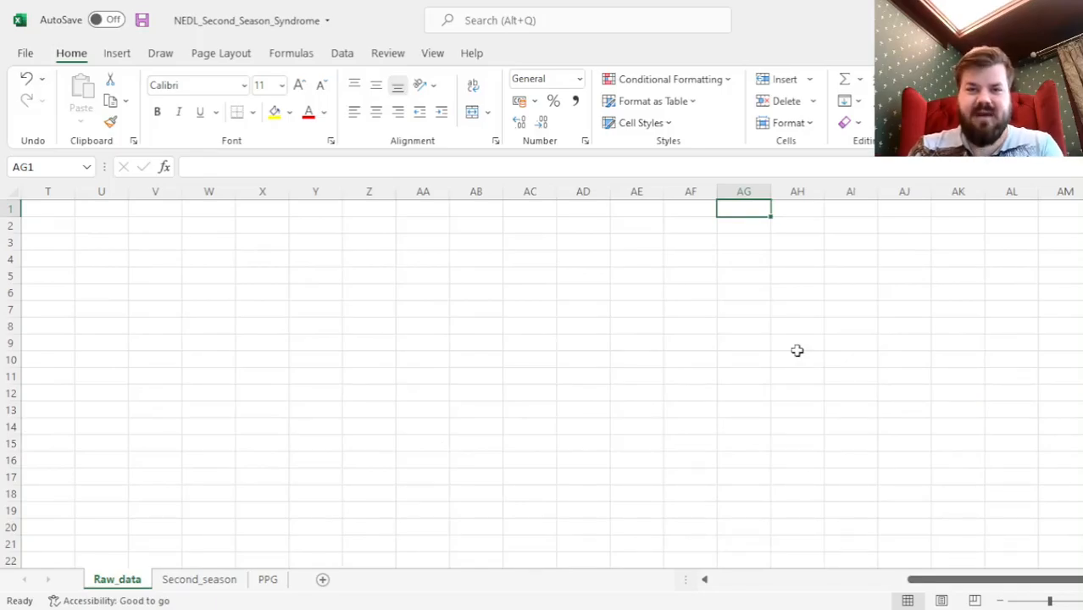
- In the raw data, examine Sheffield United's 2020 row, including its points and matches played
key("ctrl+Home")
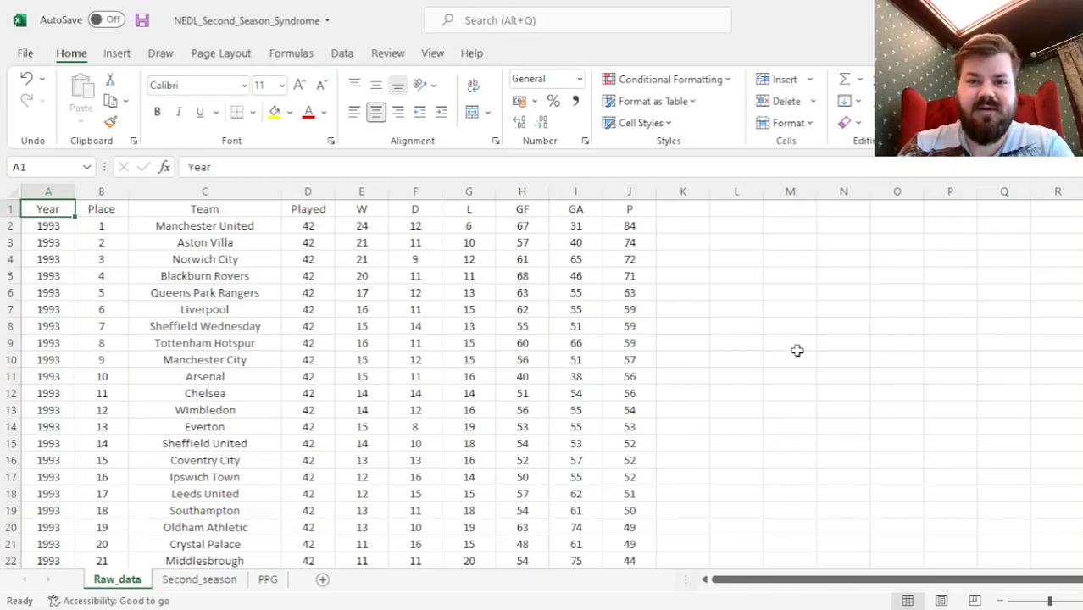
key("ctrl+Down")
key("Right")
key("Right")
key("Up")
key("Up")
key("Up")
key("Up")
key("Up")
key("Up")
key("Up")
key("Up")
key("Up")
key("Up")
key("Up")
key("Up")
key("Up")
key("Up")
key("Up")
key("Up")
key("Up")
key("Up")
key("Up")
key("Up")
key("Up")
key("Up")
key("Up")
key("Up")
key("Up")
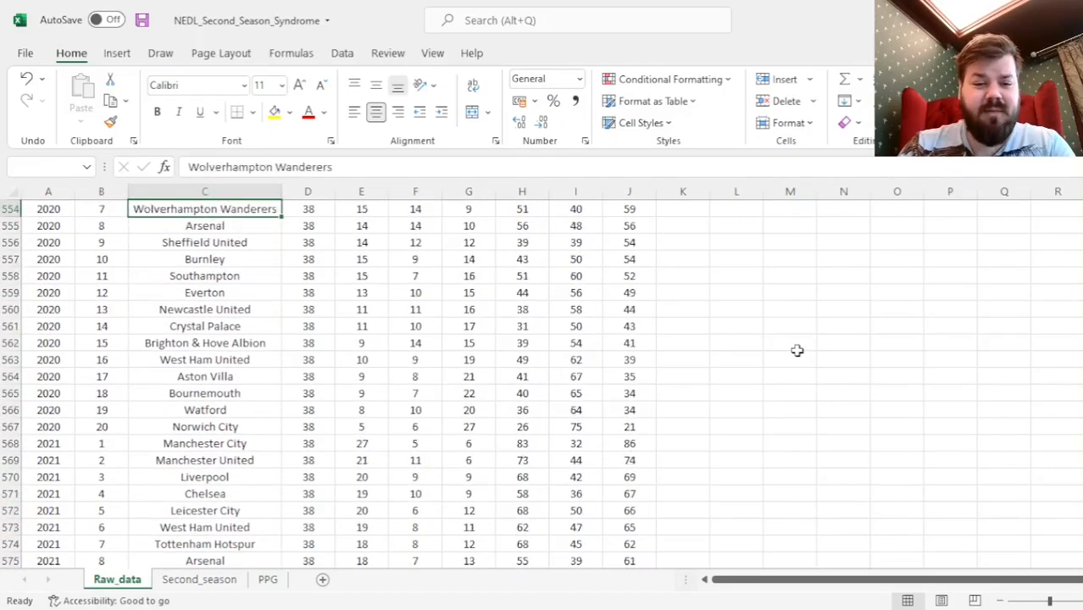
key("Up")
key("Up")
key("Up")
key("Up")
key("Up")
key("Down")
key("Down")
key("Down")
key("Down")
key("Down")
key("Down")
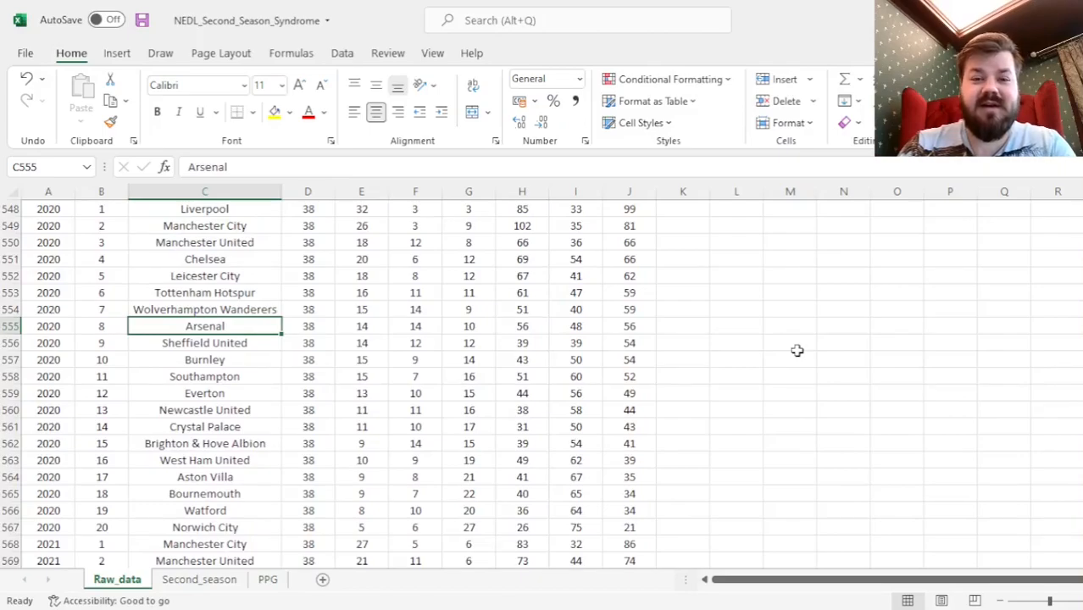
left_click(211, 341)
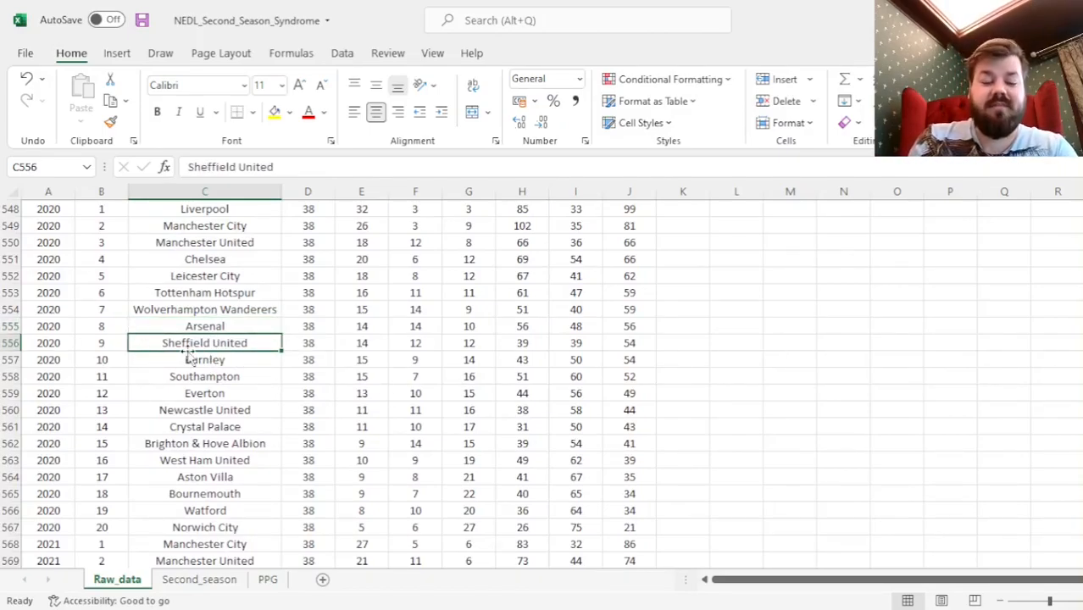
left_click(630, 344, "ctrl")
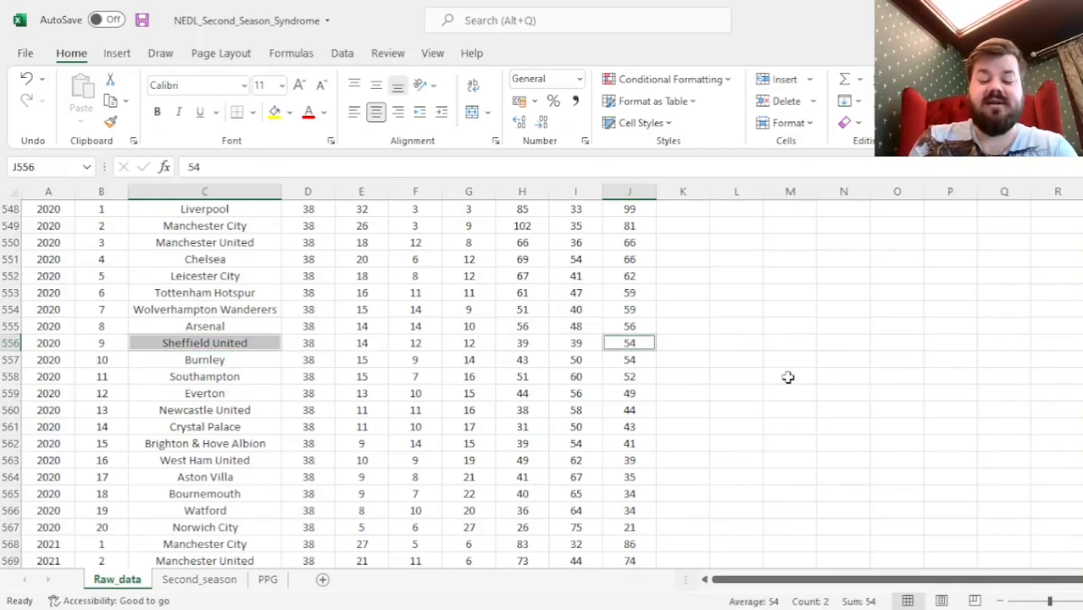
left_click(305, 346, "ctrl")
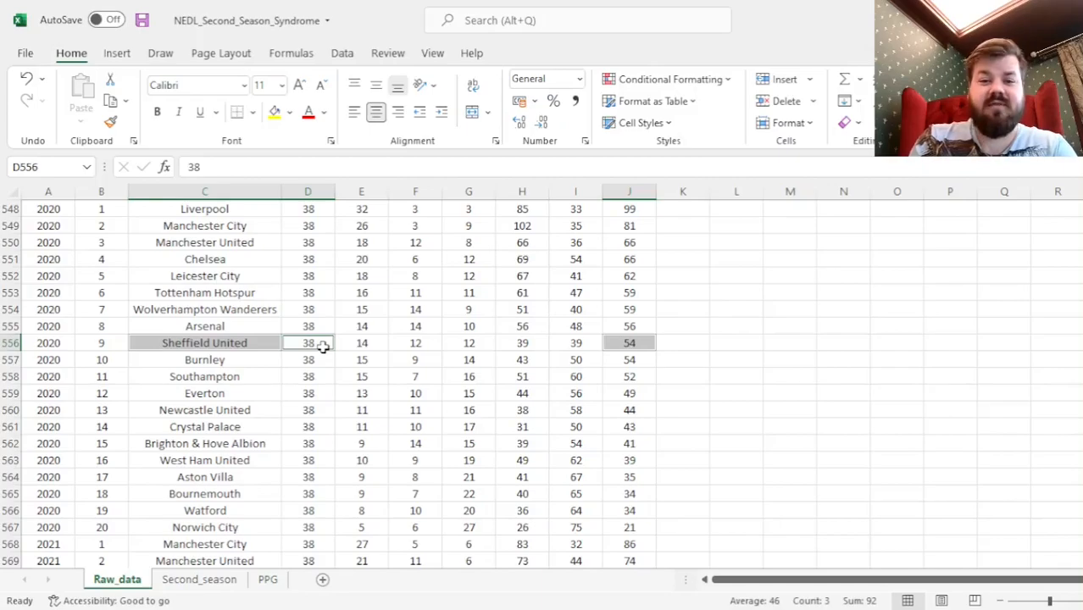
- Examine the 2021 season points of Sheffield United and Leeds United in the raw data
left_click(240, 345)
key("ctrl+Down")
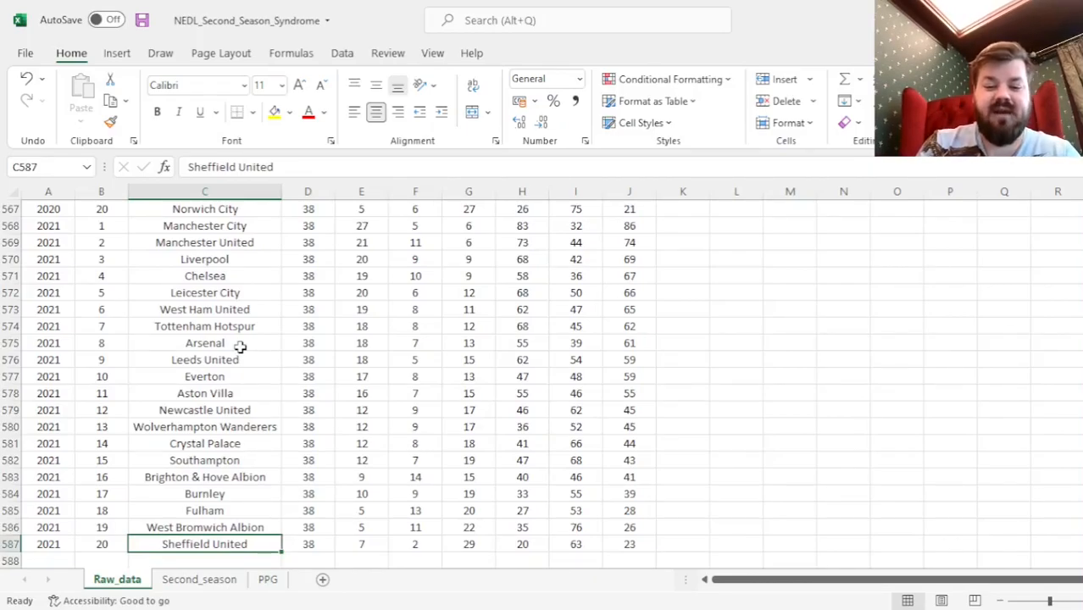
left_click(646, 543, "ctrl")
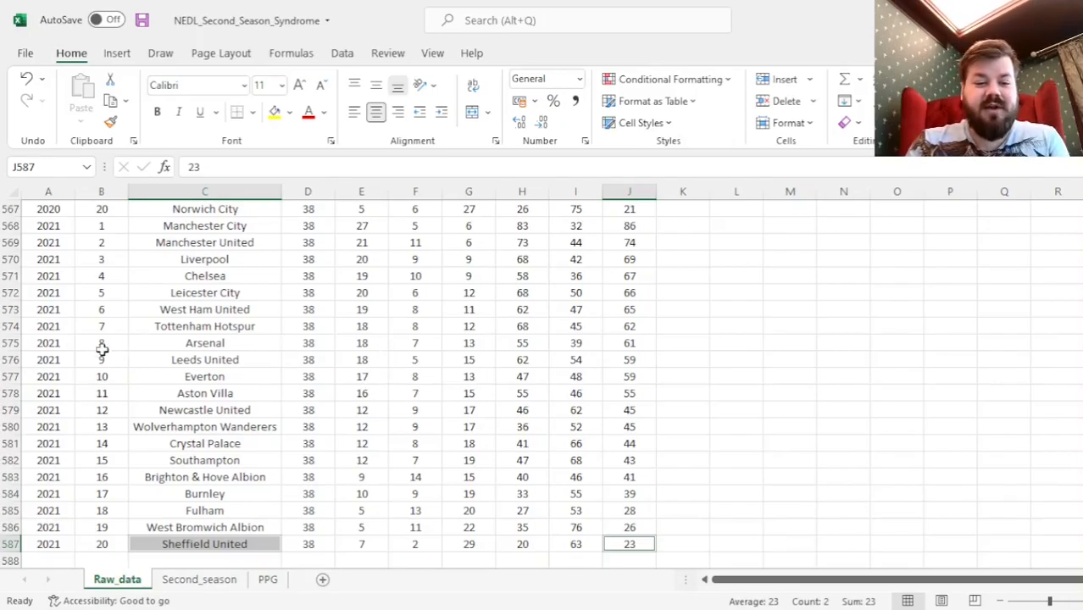
left_click(169, 357)
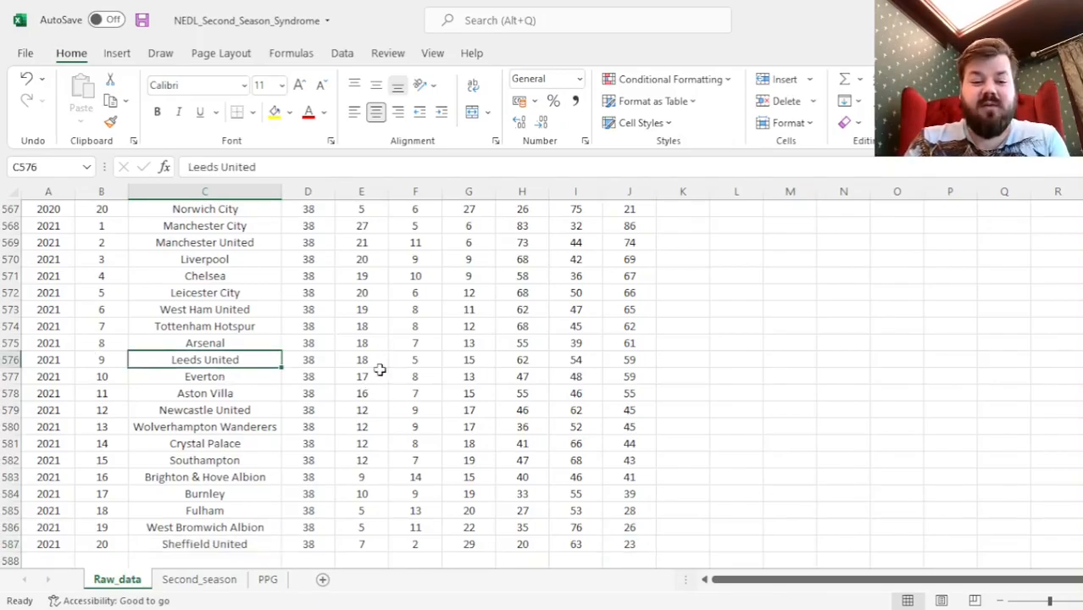
left_click(641, 358)
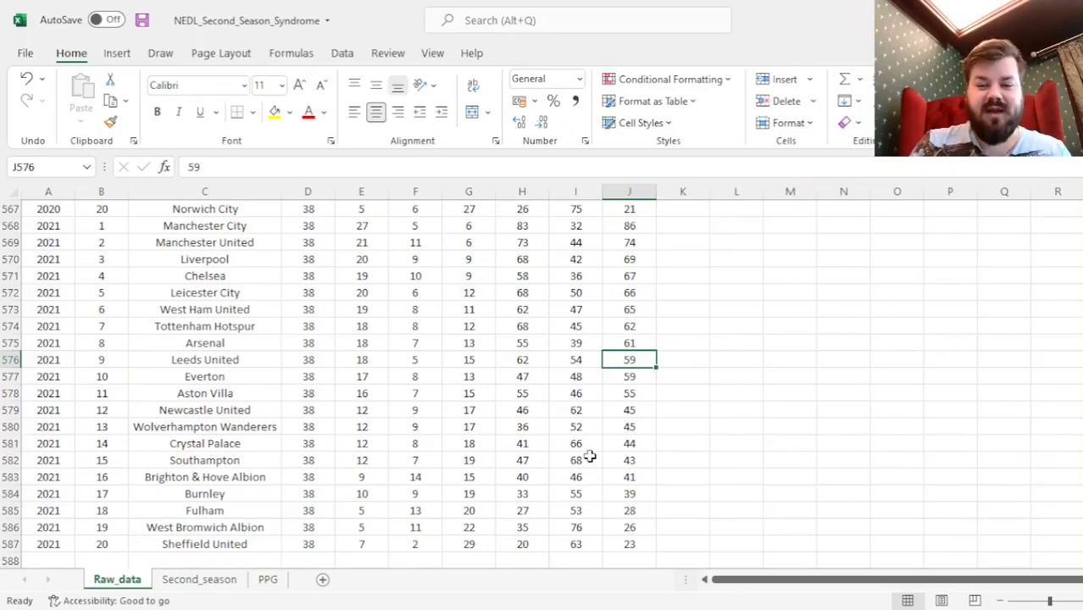
- Review the full extent of the Year column, from the first to the last season in the raw data
key("ctrl+Up")
key("Left")
key("Left")
key("Left")
key("Left")
key("Left")
key("Left")
key("Left")
key("Left")
key("Left")
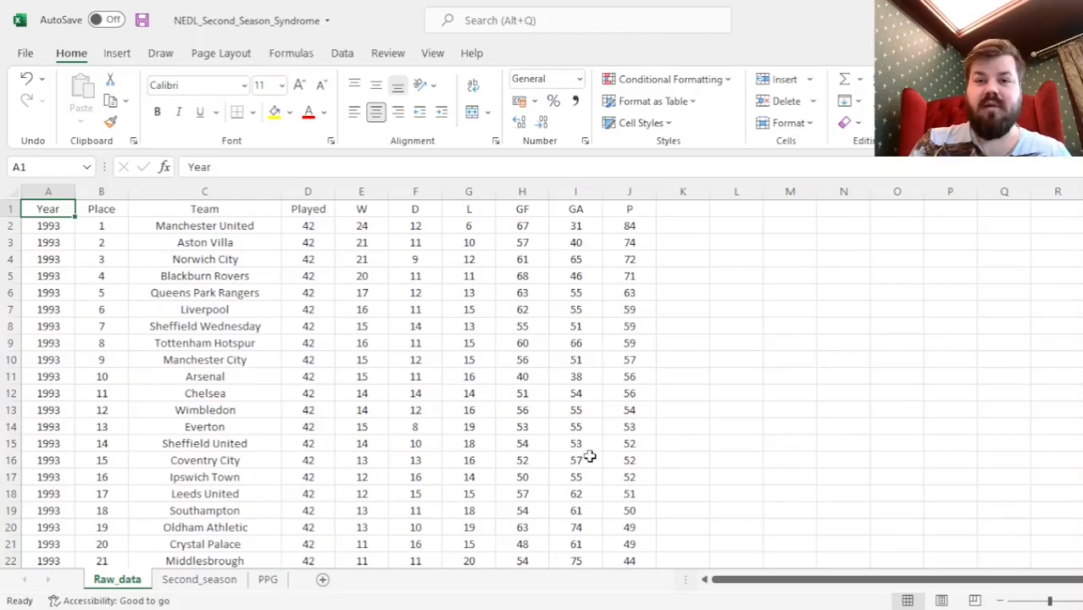
key("Down")
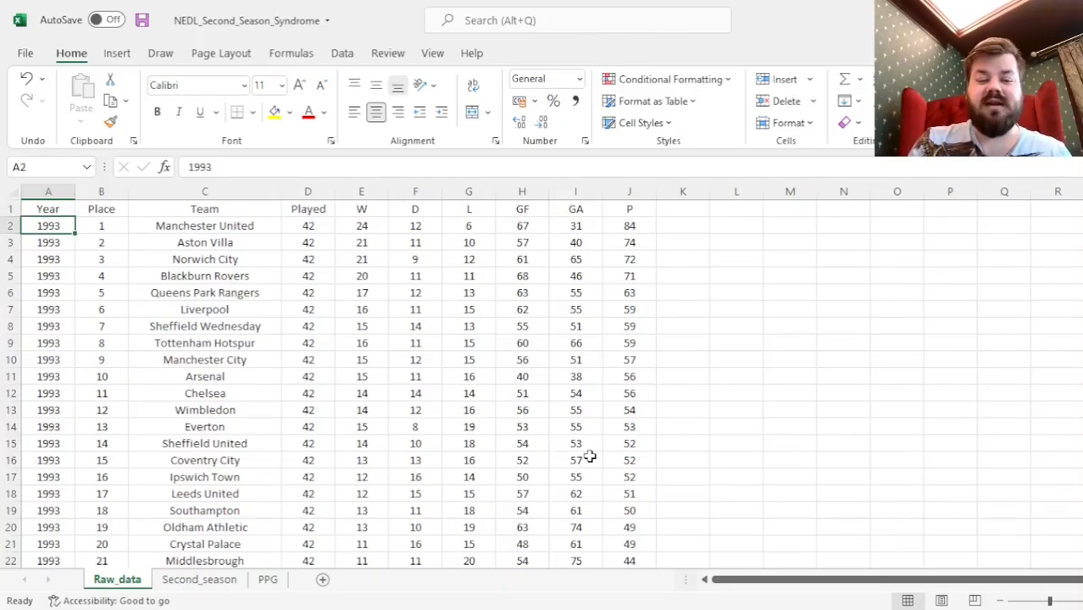
key("ctrl+Down")
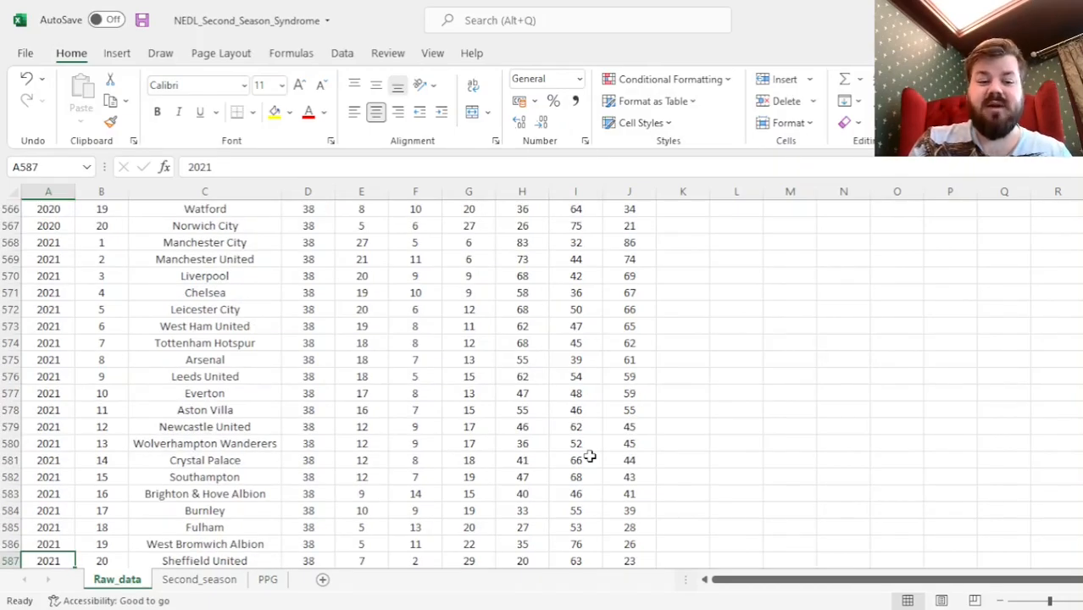
key("ctrl+Up")
key("Down")
key("ctrl+shift+Down")
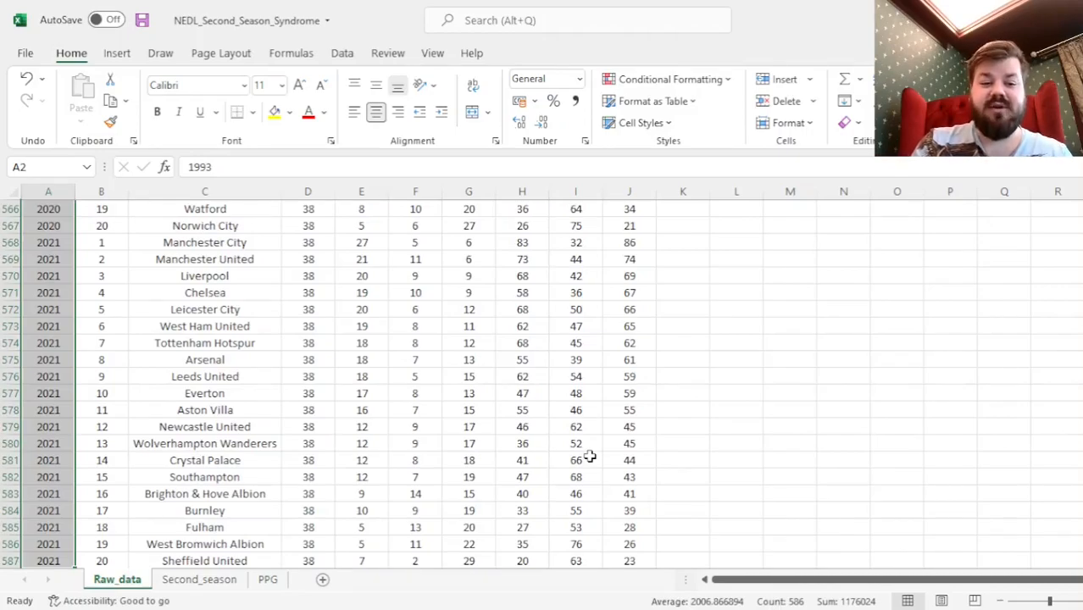
key("ctrl+Up")
key("Down")
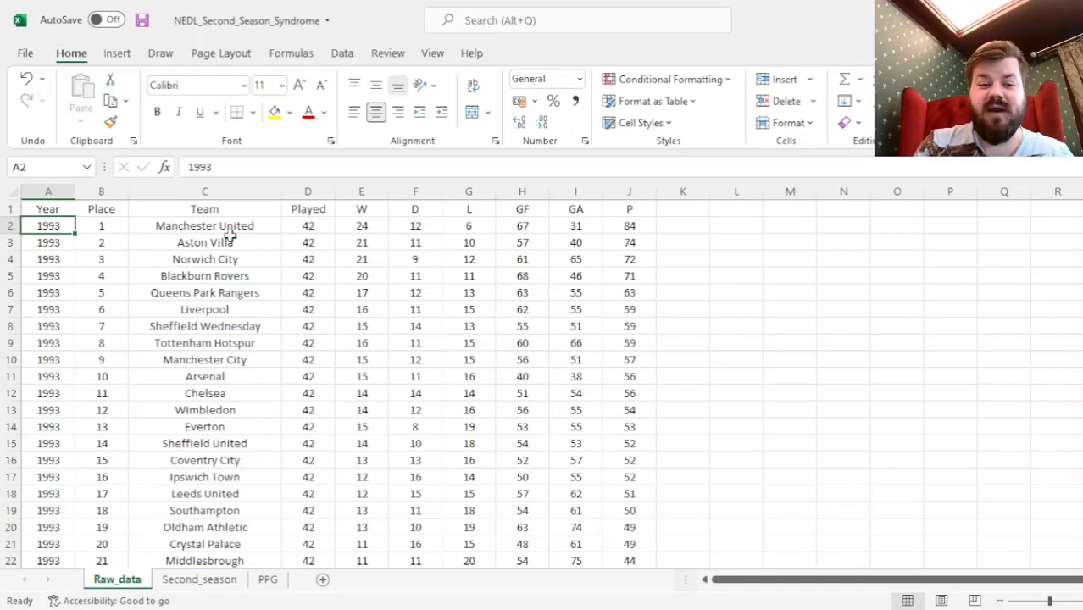
key("ctrl+Down")
key("ctrl+Up")
key("Down")
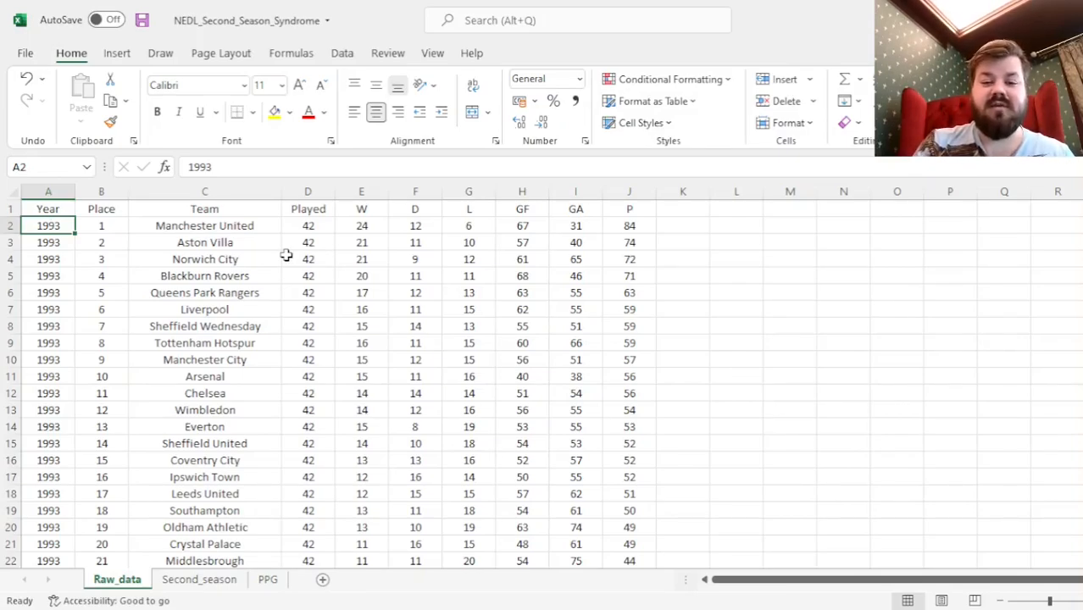
- Look over the wins, points and goals-for column headers in the raw data
left_click(358, 214)
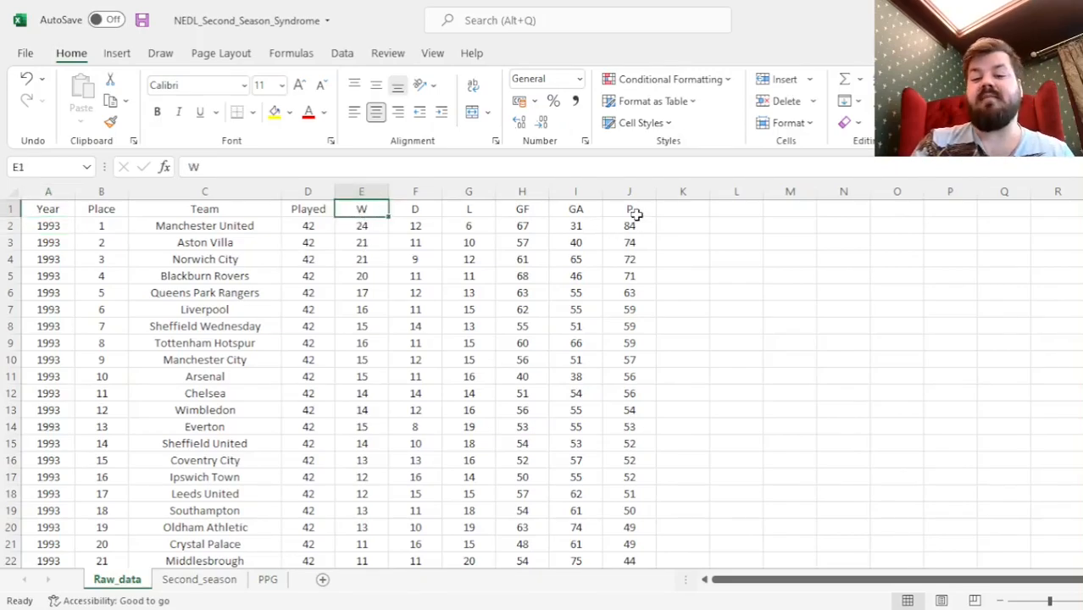
left_click(634, 214)
left_click(529, 210)
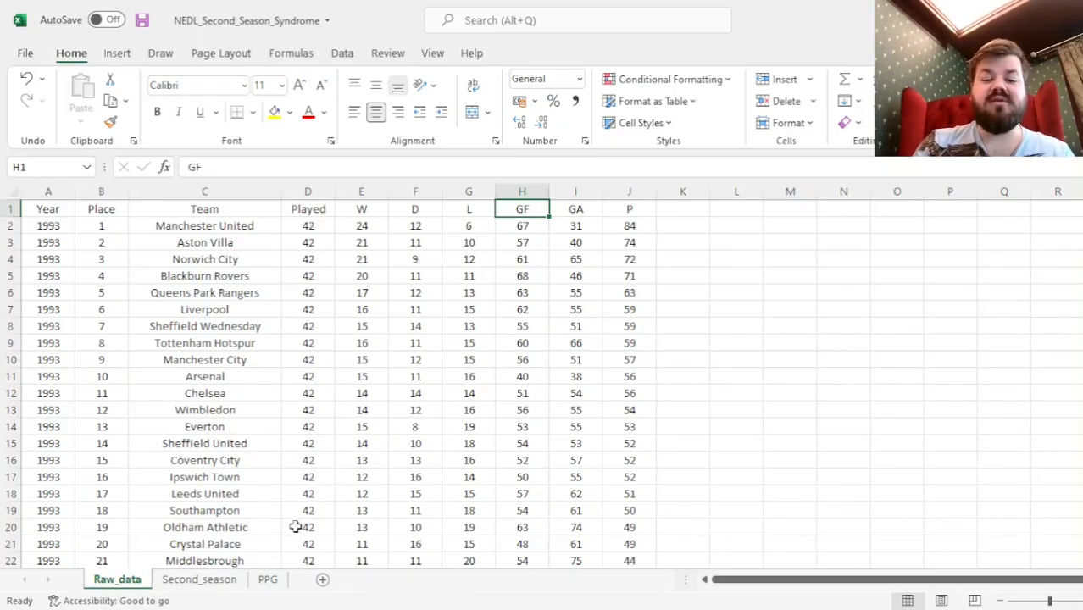
- Examine the team list and the row of season years on the PPG sheet
left_click(269, 579)
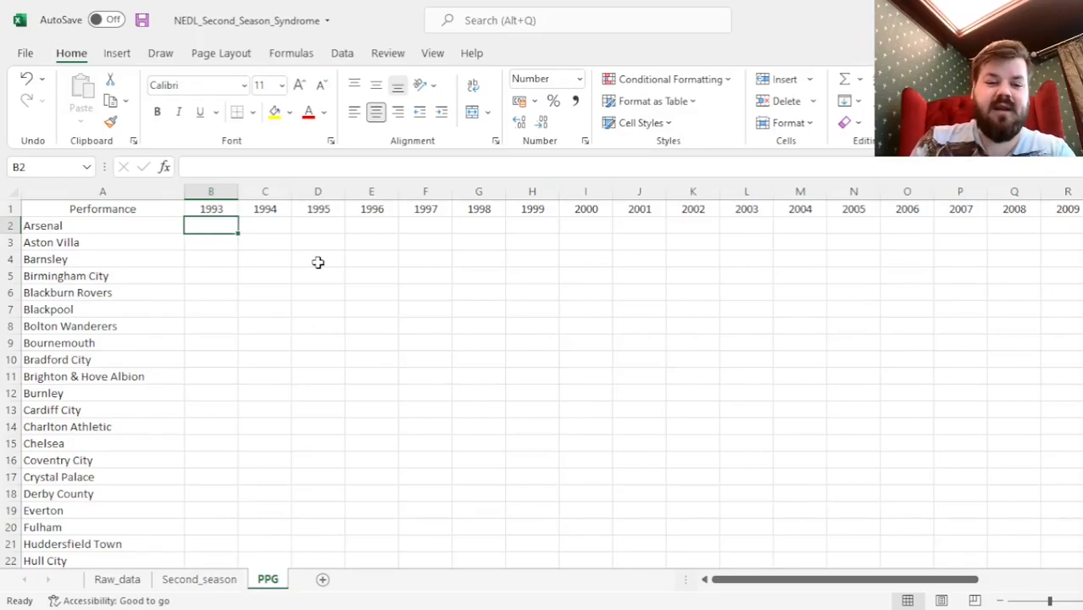
left_click_drag(94, 227, 92, 213)
key("ctrl+Down")
key("ctrl+Up")
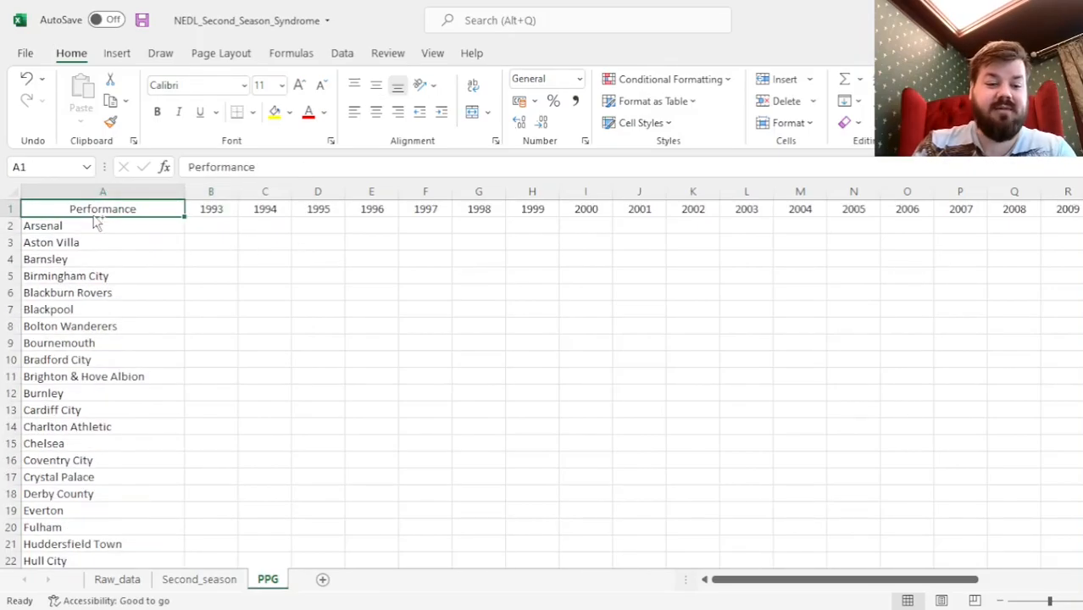
left_click(95, 222)
key("ctrl+shift+Down")
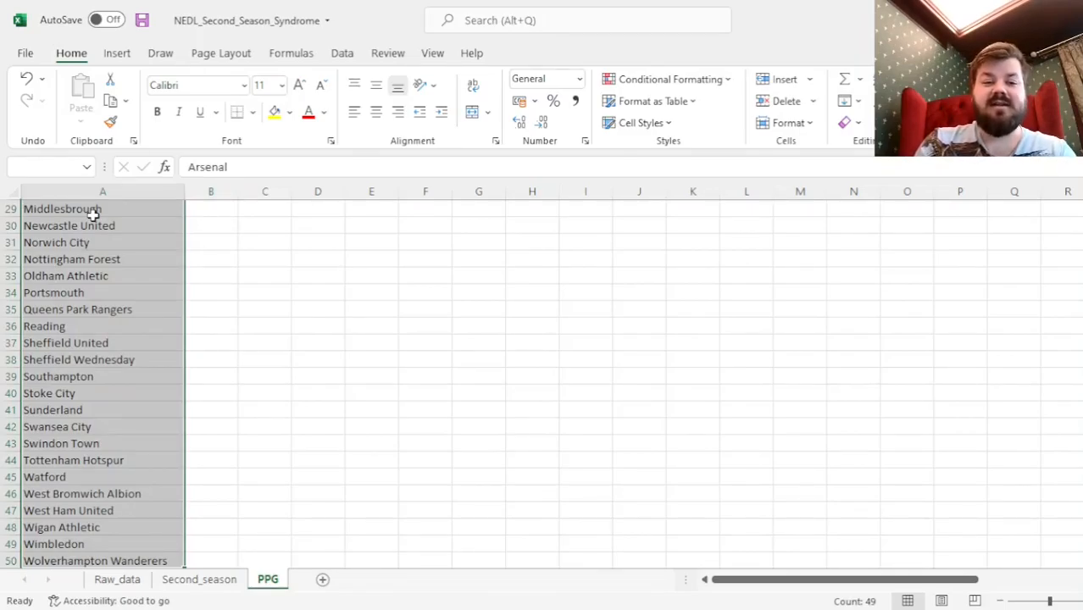
key("ctrl+Up")
key("Right")
key("ctrl+shift+Right")
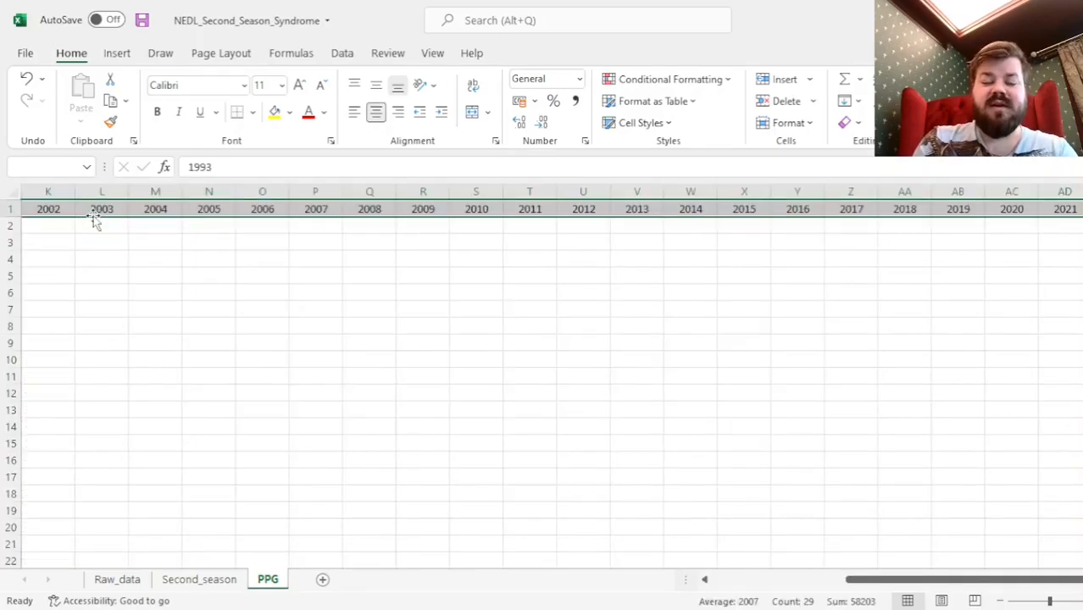
- Start a SUMIFS formula in PPG cell B2 with the points column Raw_data!J2:J587 as the sum range
key("ctrl+Home")
key("Right")
key("Down")
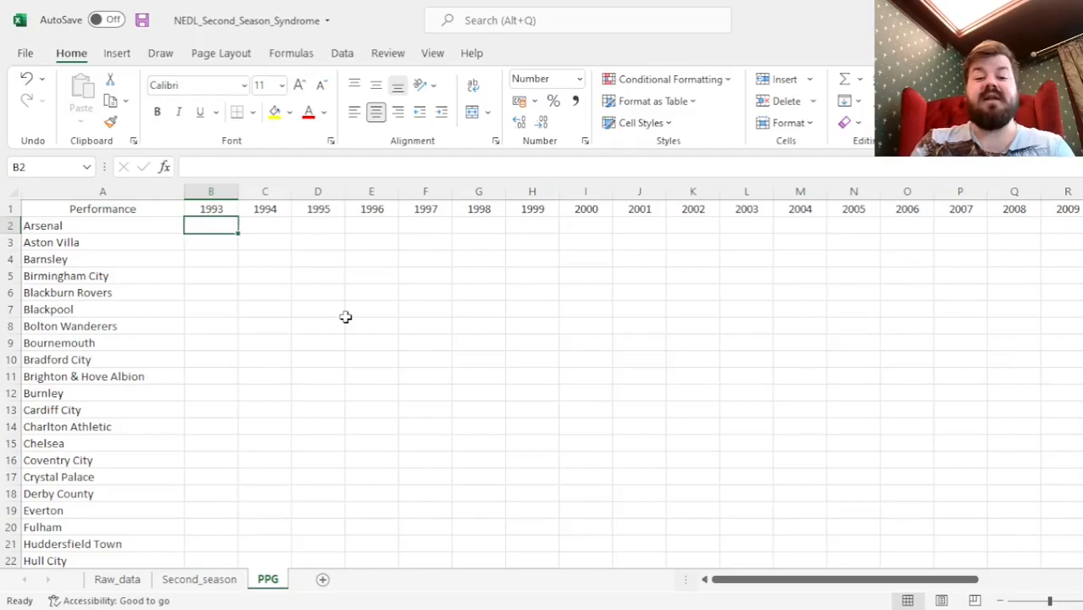
type("=SUMIFS(")
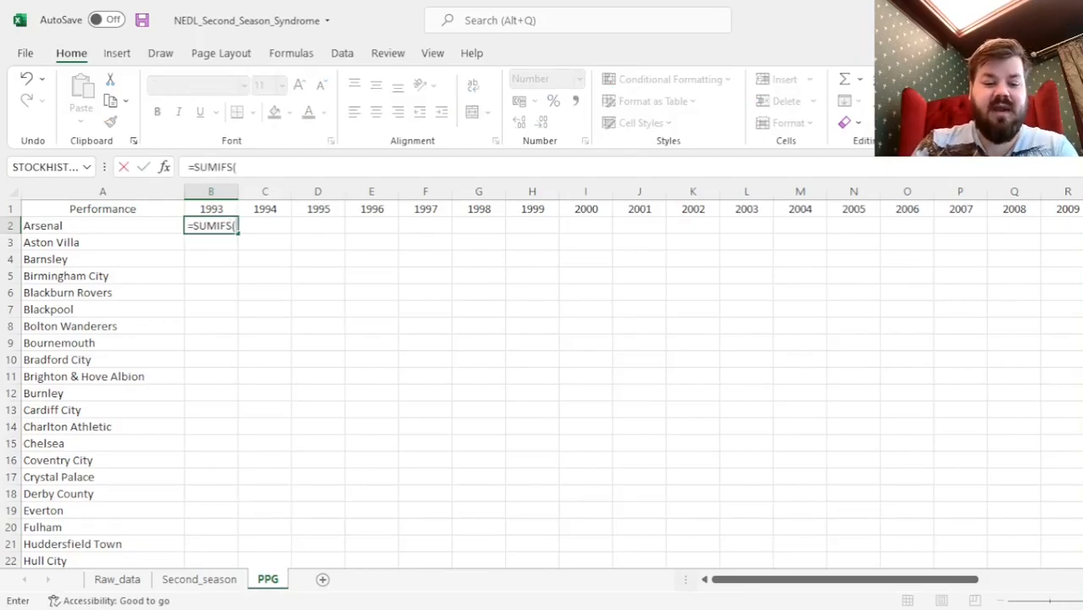
left_click(117, 580)
left_click(542, 427)
key("ctrl+Up")
key("ctrl+Right")
key("Down")
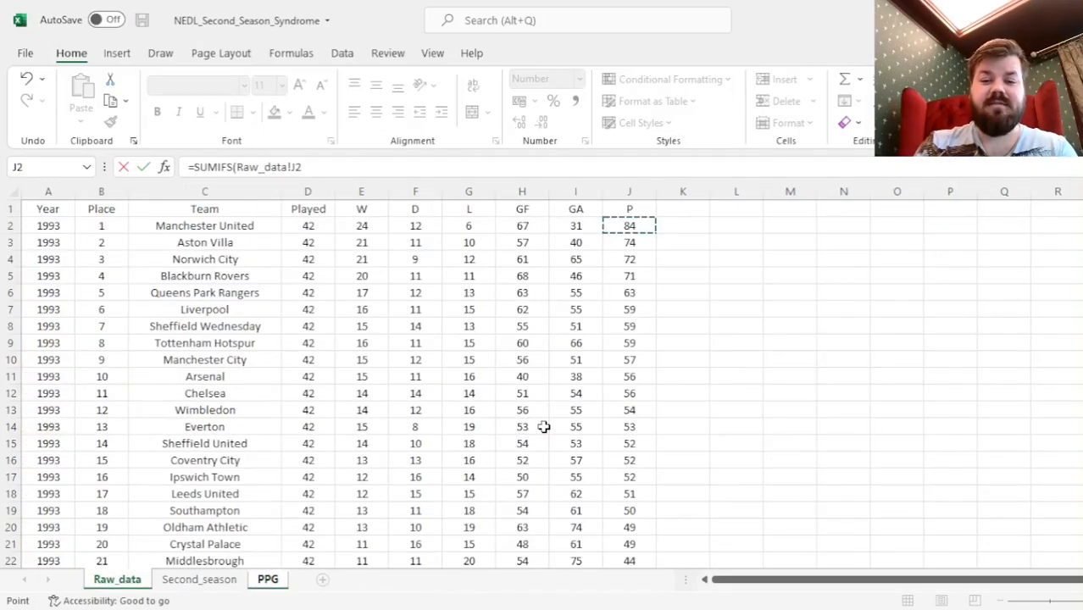
key("ctrl+shift+Down")
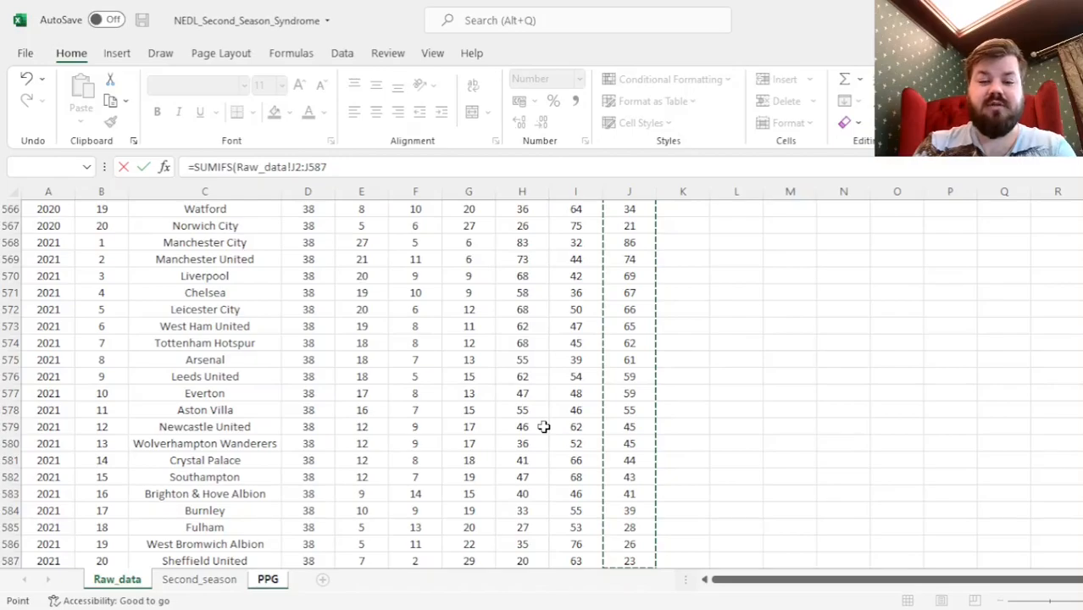
- Make the formula's sum range absolute as Raw_data!$J$2:$J$587 and continue to the following argument
left_click(289, 167)
type("$")
key("Right")
type("$")
key("Right")
key("Right")
type("$")
key("Right")
type("$")
key("Right")
key("Right")
key("Right")
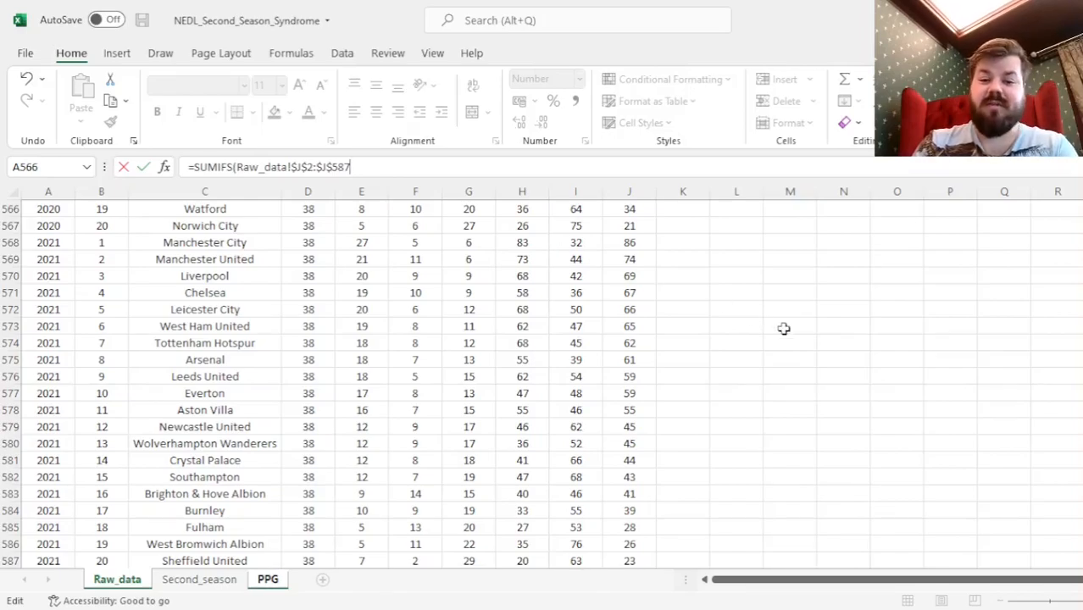
type(",")
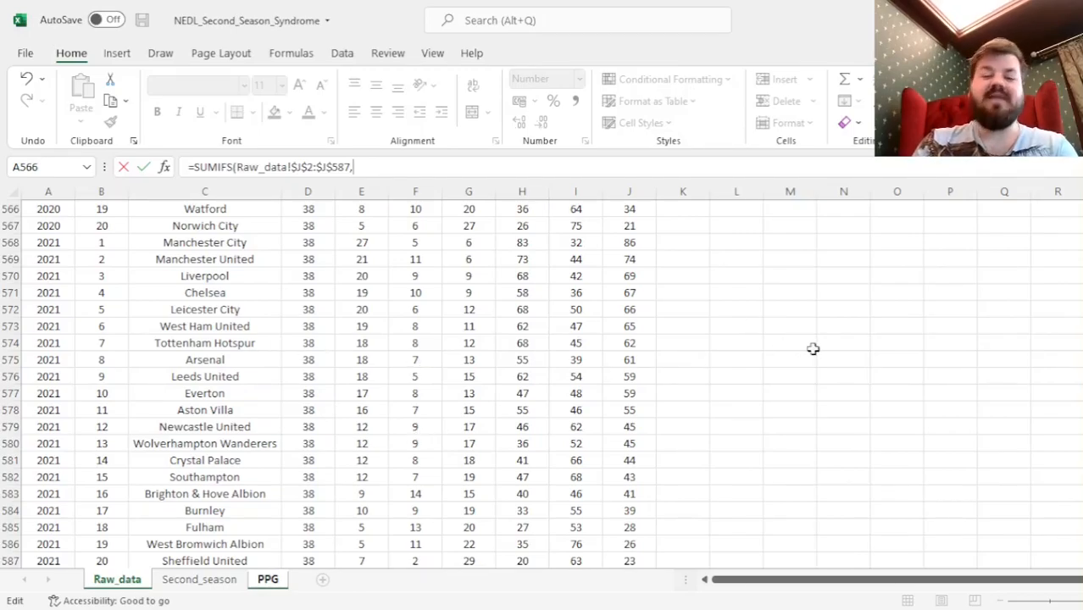
- Add the team column as the first criteria range, with absolute references Raw_data!$C$2:$C$587
left_click(234, 424)
key("ctrl+Up")
key("Down")
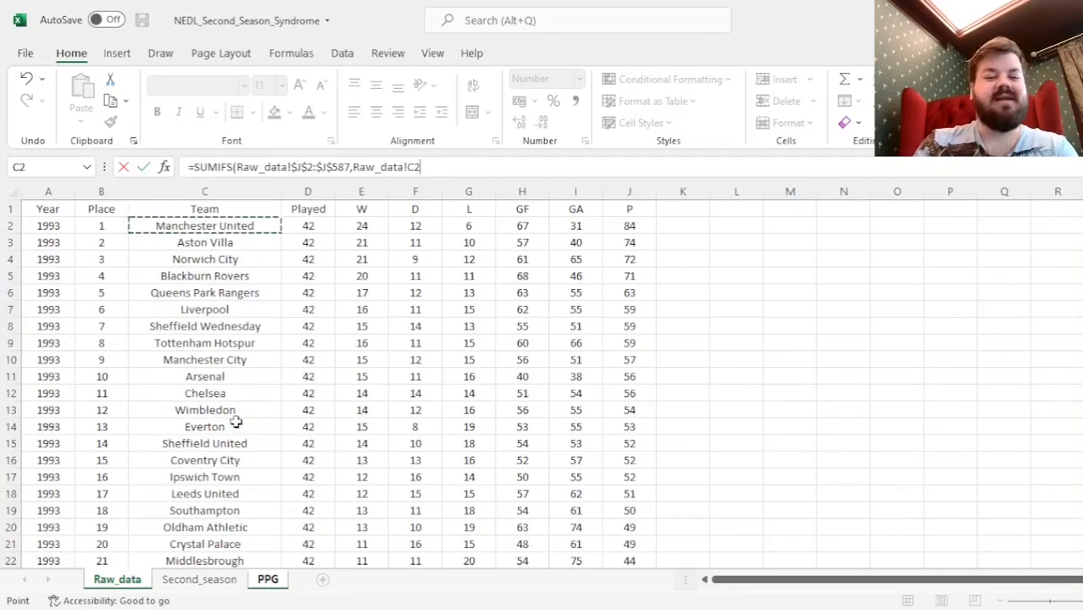
key("ctrl+shift+Down")
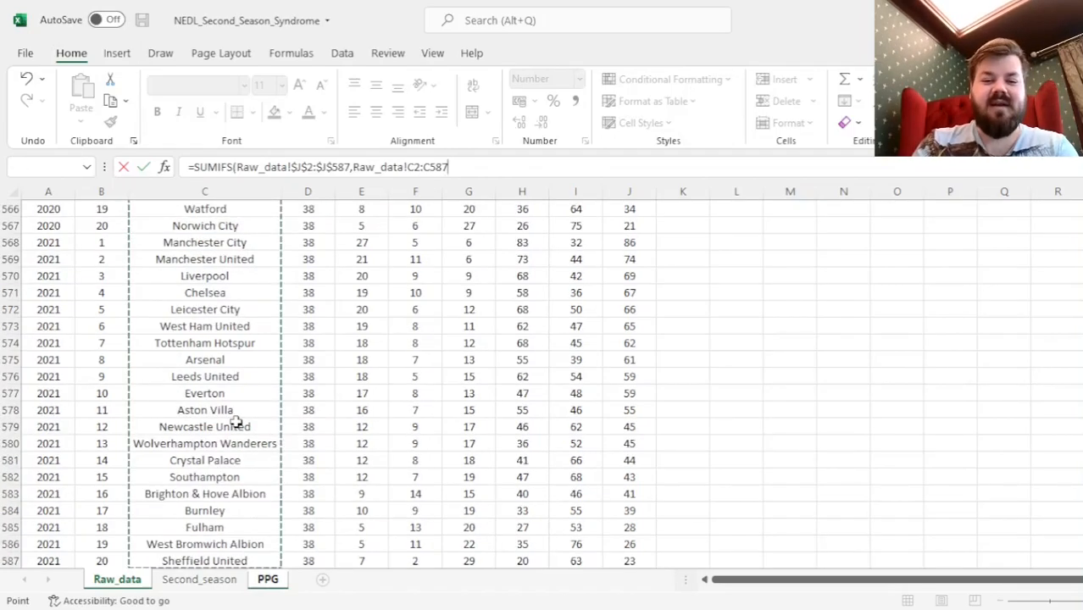
left_click(410, 166)
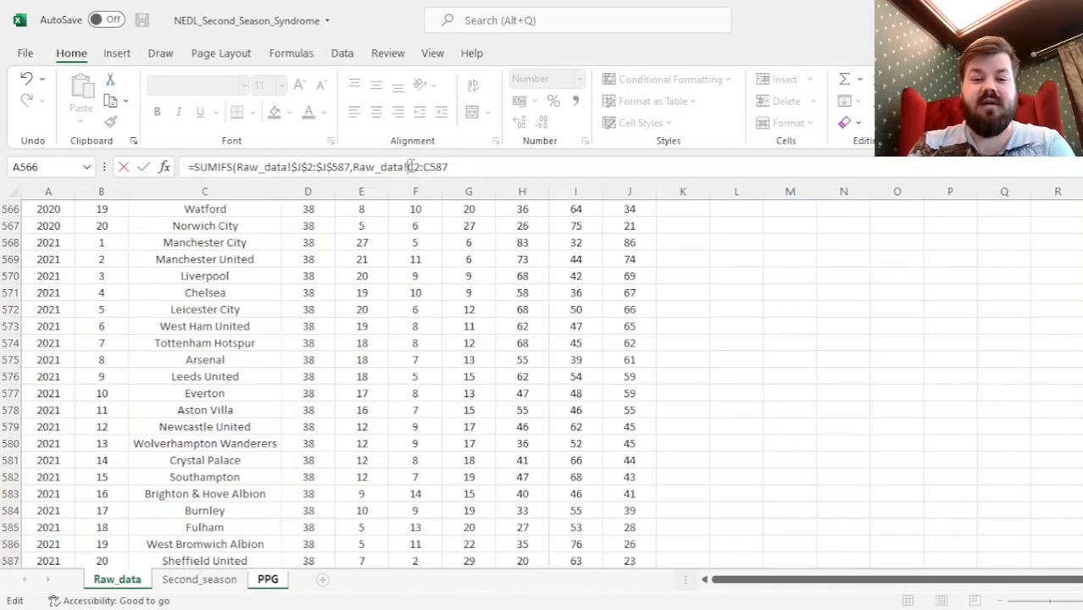
type("$")
key("Right")
type("$")
key("Right")
key("Right")
type("$")
key("Right")
type("$")
key("Right")
key("Right")
key("Right")
type(",")
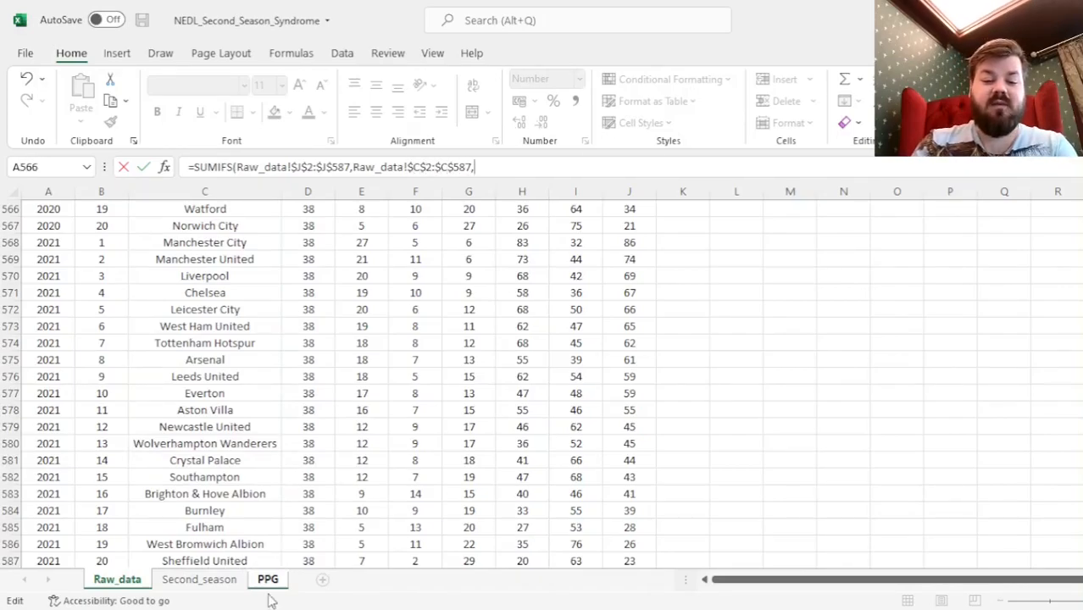
- Set the team criterion of the SUMIFS formula to $A2 on the PPG sheet, followed by an argument separator
left_click(266, 582)
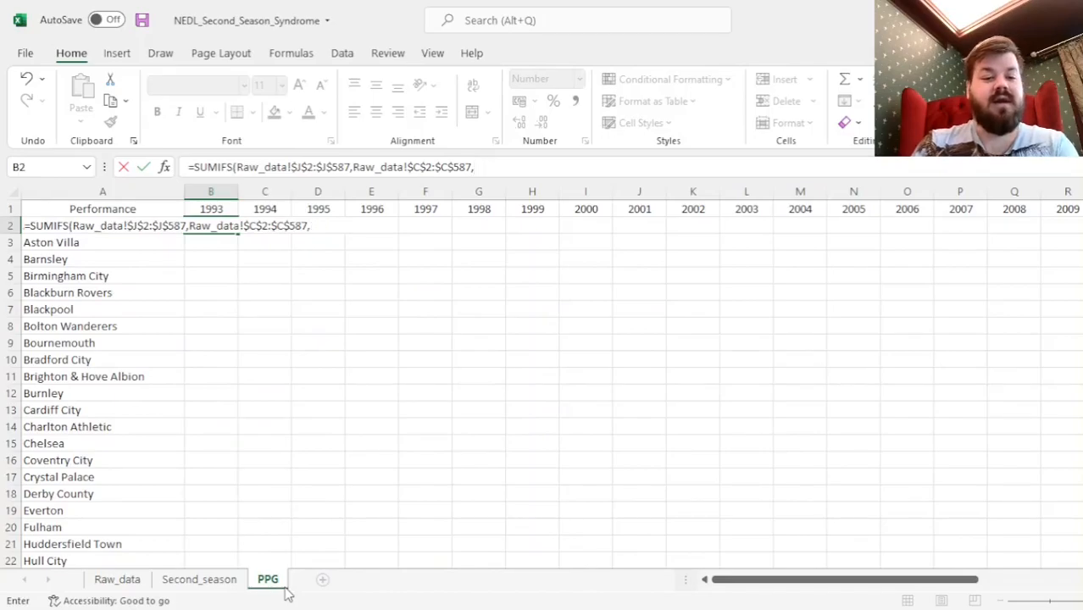
type("$A2")
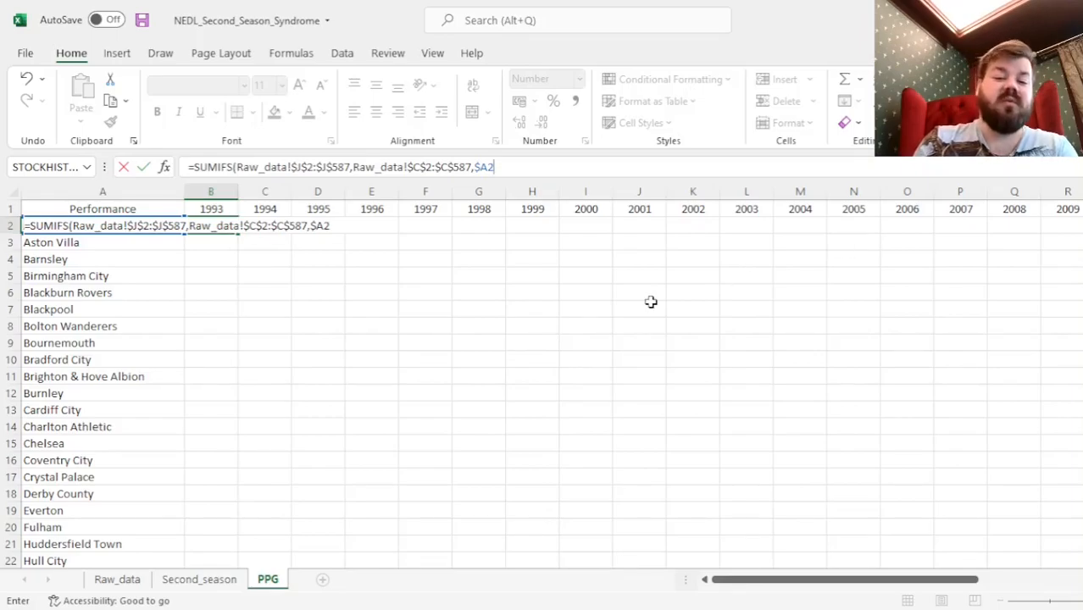
type(",")
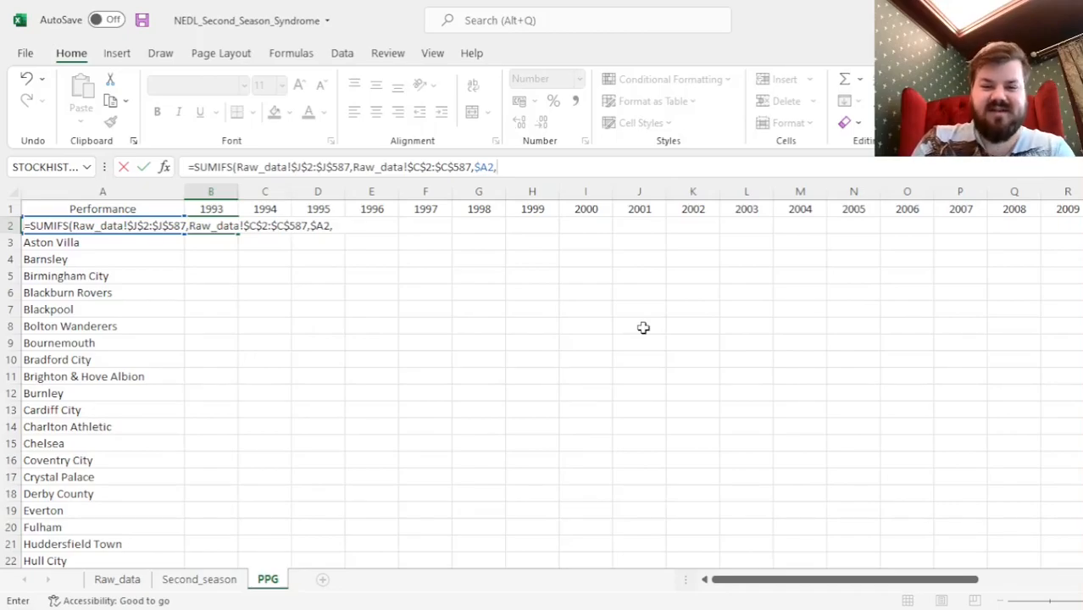
- Add the Year column of the raw data, Raw_data!A2:A587, as the second criteria range of the SUMIFS formula
left_click(127, 580)
left_click(460, 376)
key("ctrl+Up")
key("ctrl+Left")
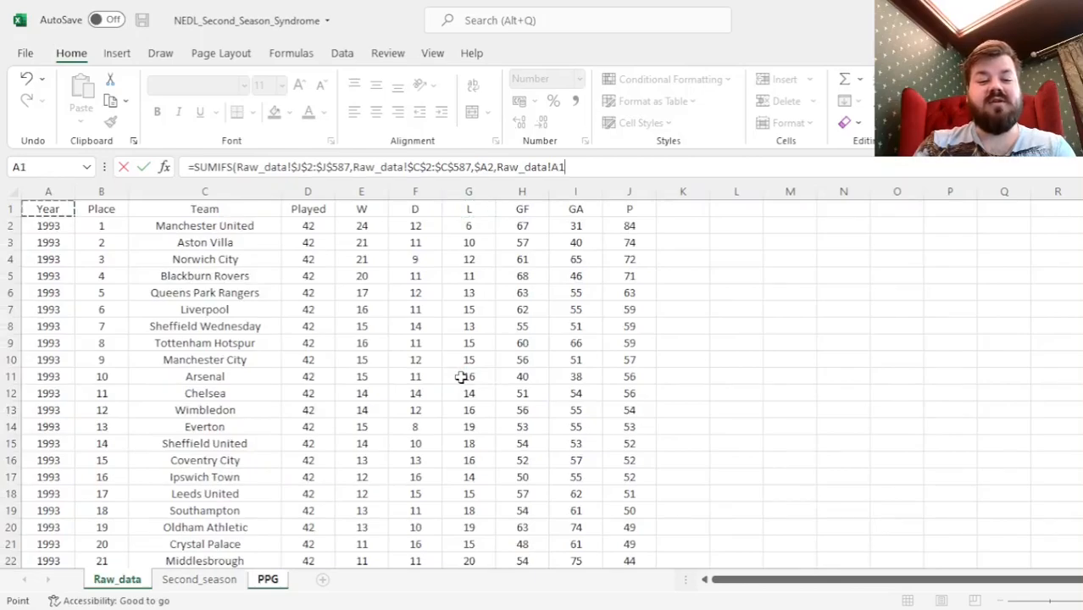
key("Down")
key("ctrl+shift+Down")
- Make the year criteria range absolute as Raw_data!$A$2:$A$587 and continue to its criterion argument
left_click(555, 167)
type("$")
key("Right")
type("$")
key("Right")
key("Right")
type("$")
key("Right")
type("$")
key("End")
type("m")
key("BackSpace")
type(",")
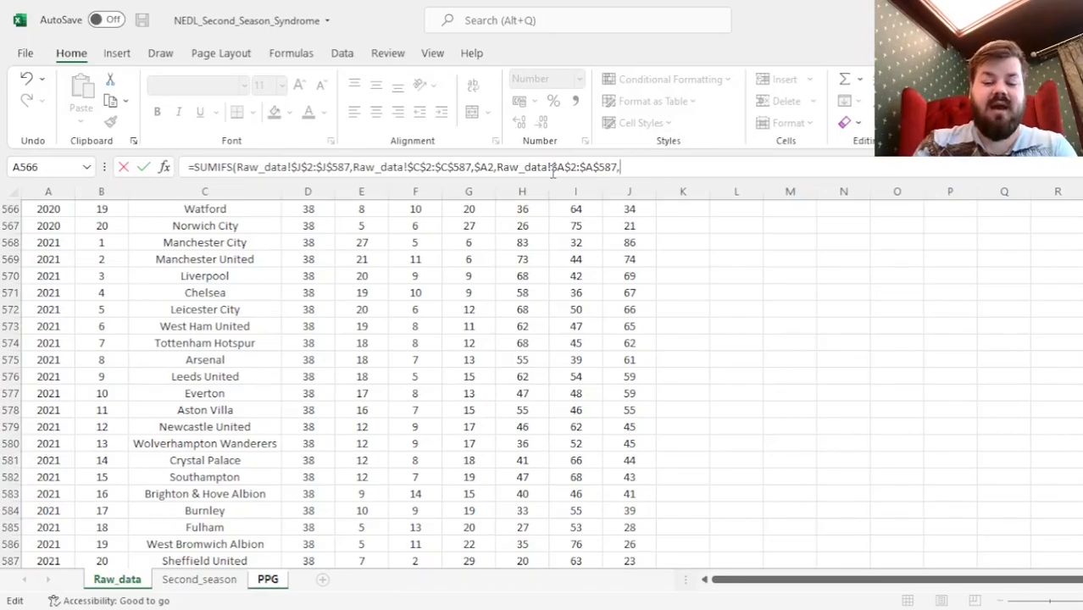
- Set the year criterion to B$1 on the PPG sheet, then close and commit the SUMIFS formula in B2
left_click(270, 584)
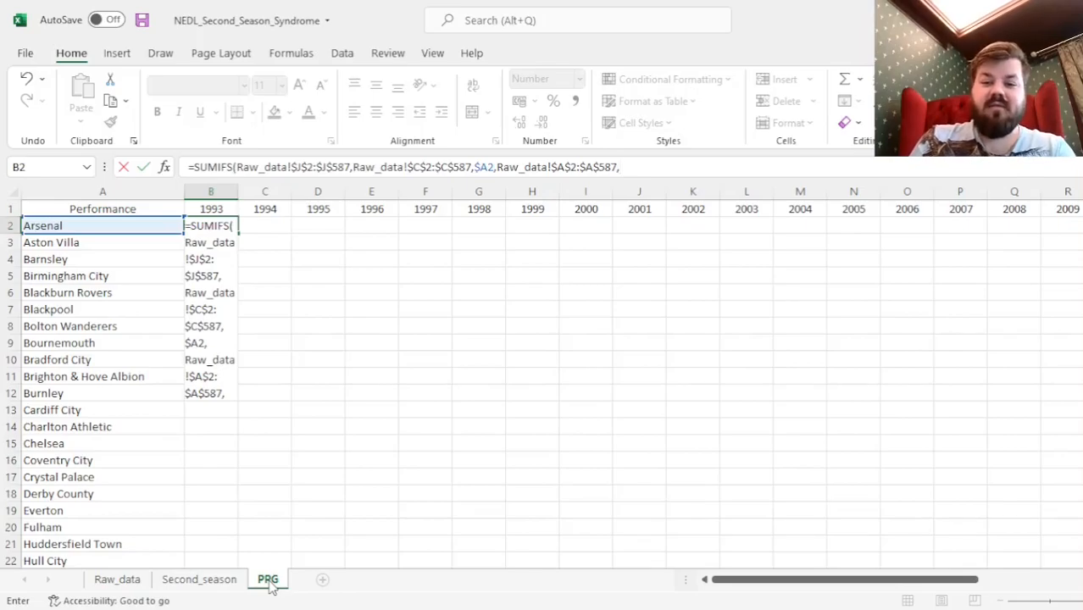
type("B$1")
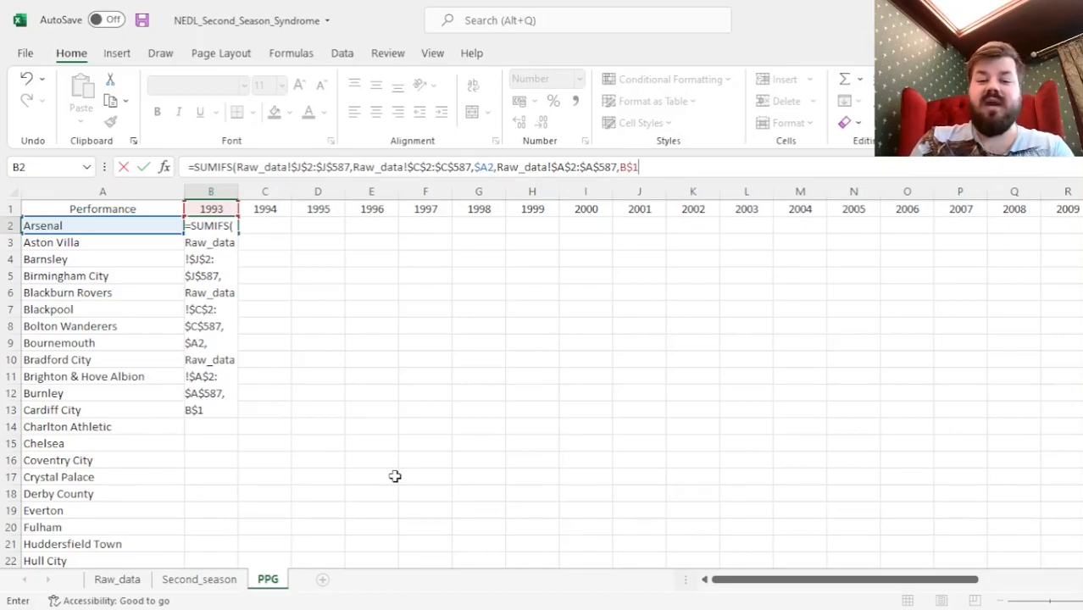
type(")")
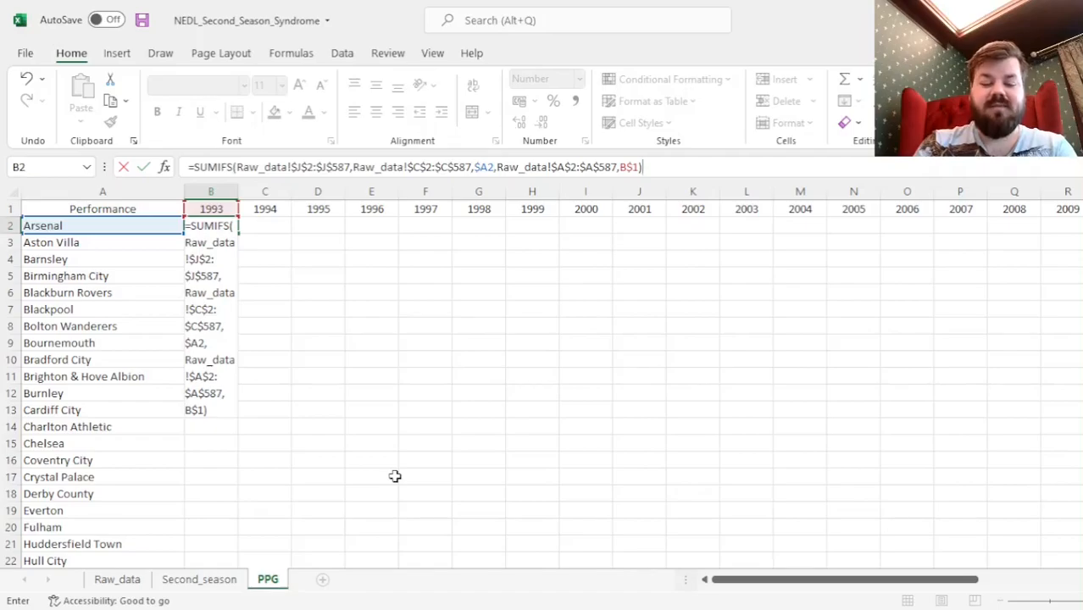
key("Return")
key("Up")
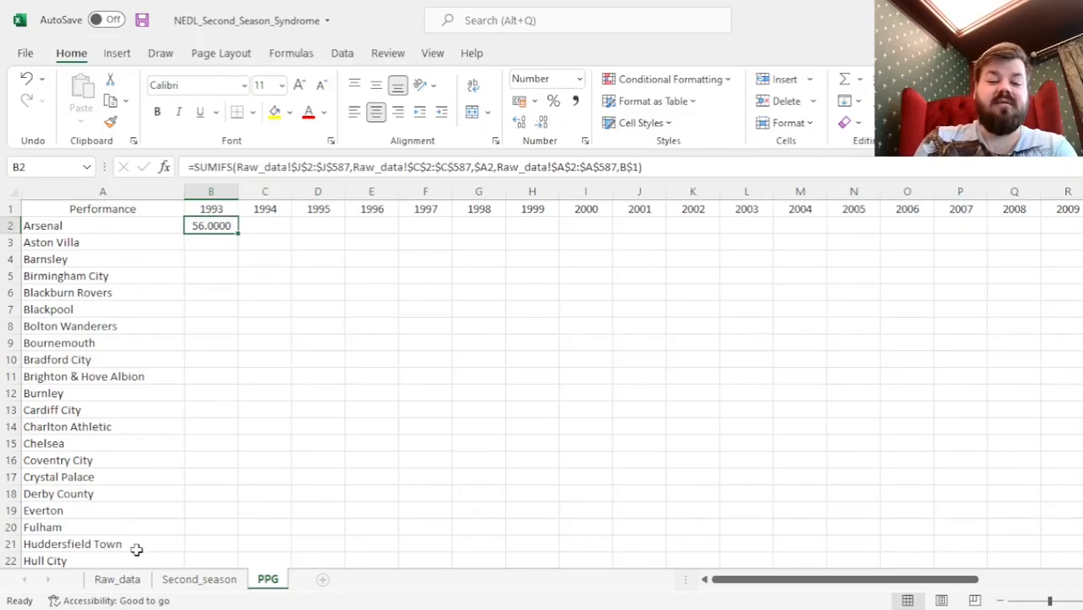
- Check Arsenal's 1993 points and games played on the Raw_data sheet
left_click(117, 580)
key("ctrl+Up")
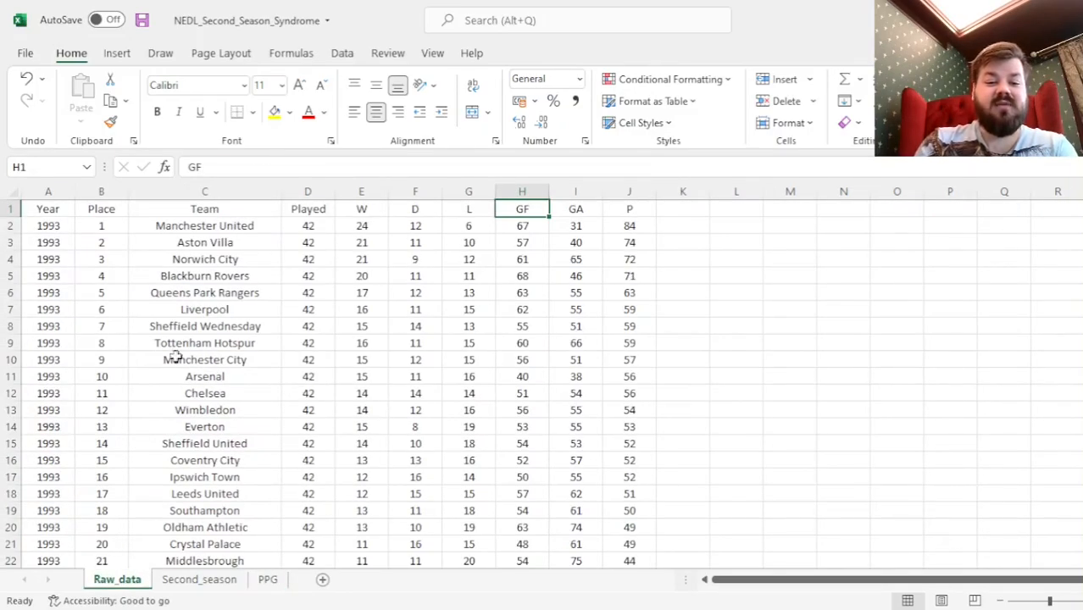
left_click(201, 375)
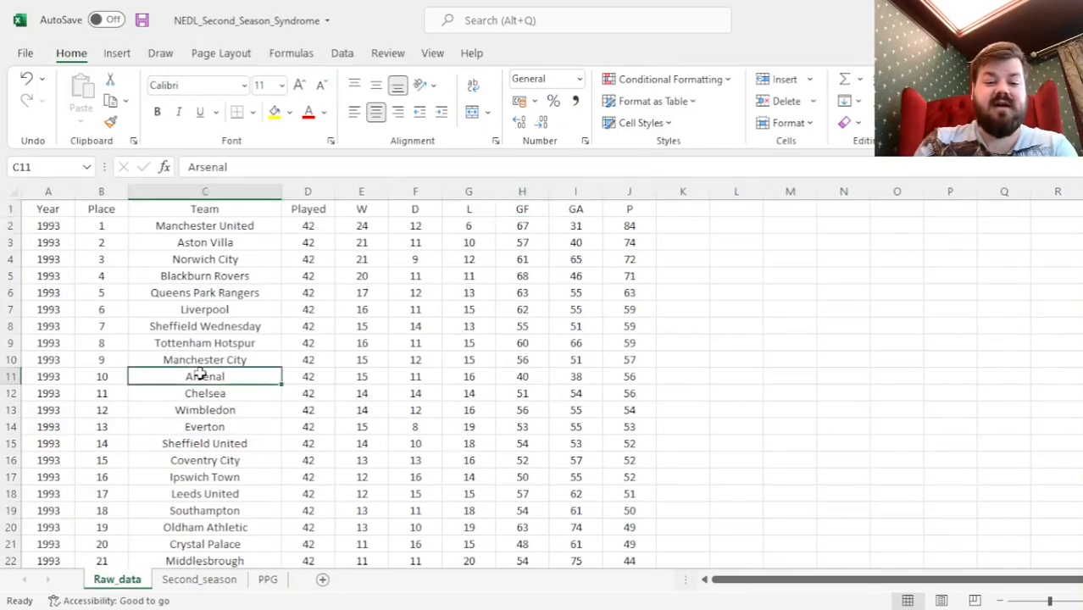
left_click(622, 377, "ctrl")
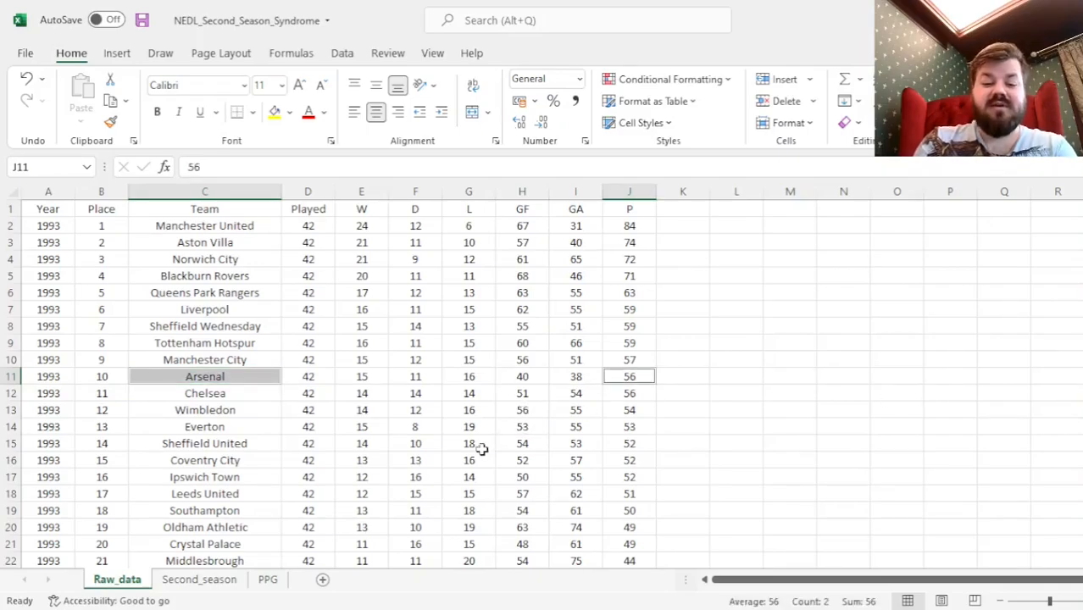
left_click(628, 376)
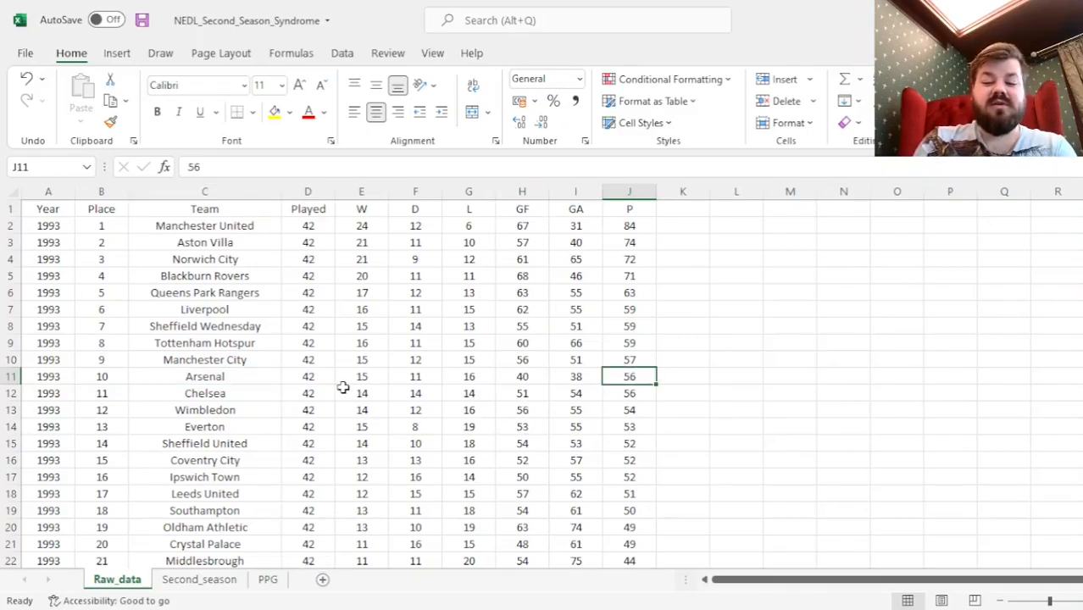
left_click(304, 375, "ctrl")
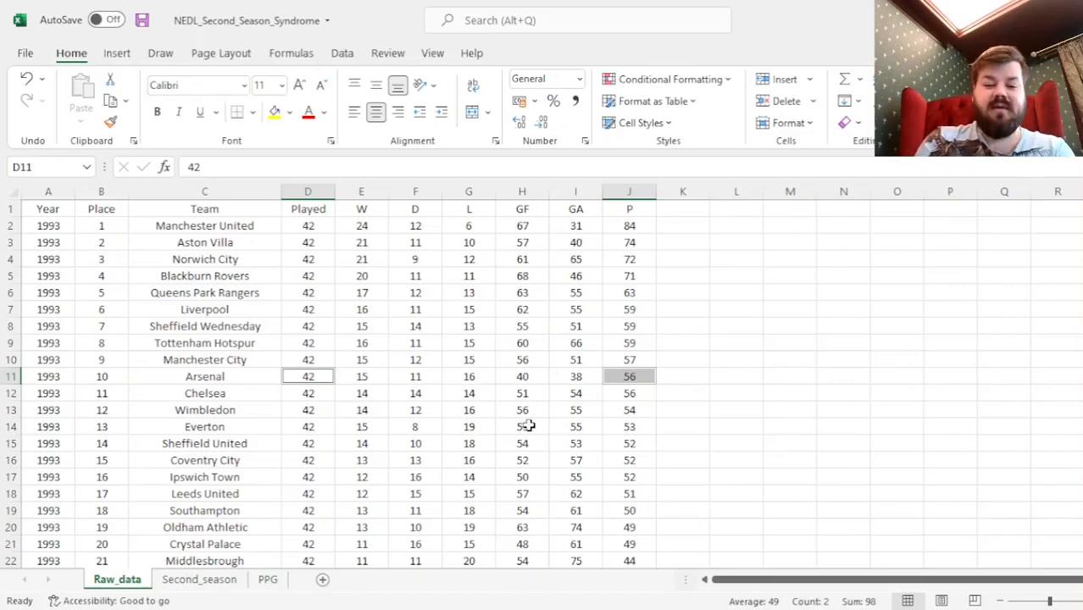
- Extend the PPG formula in B2 with a division by a copy of its own SUMIFS expression
left_click(268, 580)
left_click(670, 159)
type("/")
left_click_drag(193, 163, 649, 167)
key("ctrl+c")
left_click(660, 168)
key("ctrl+v")
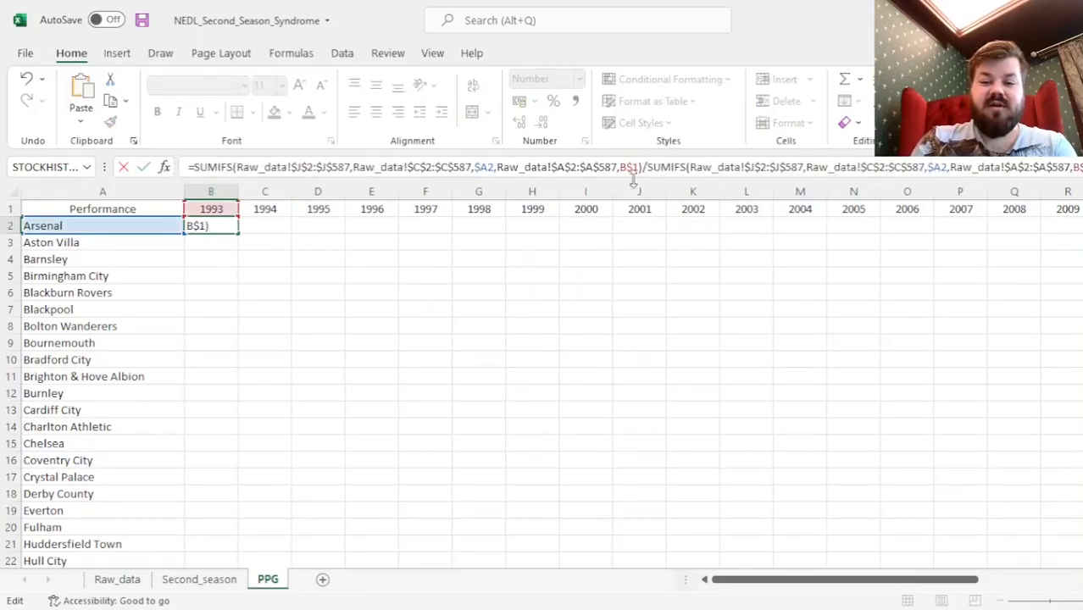
- Replace the sum range of the divisor SUMIFS with the Played column, Raw_data!D2:D587
left_click_drag(803, 167, 691, 169)
key("Delete")
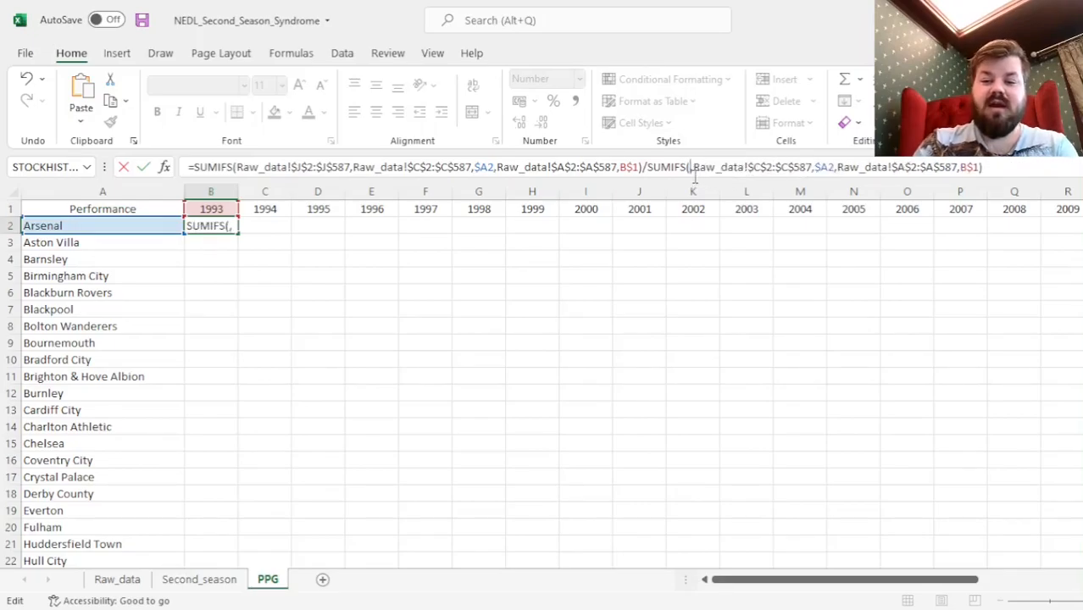
left_click(117, 579)
left_click(326, 414)
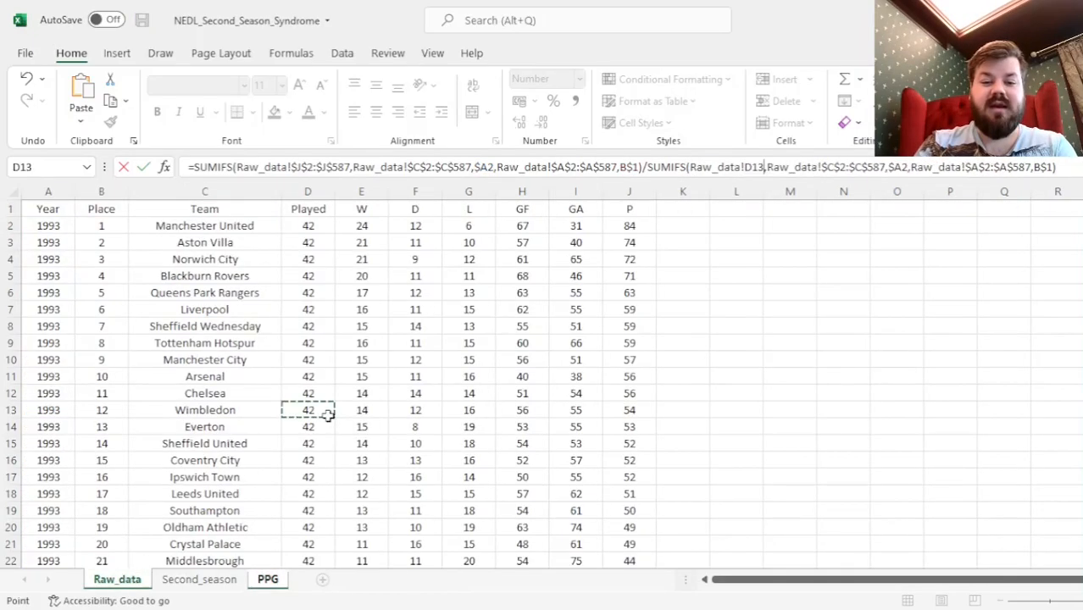
key("ctrl+Up")
key("Down")
key("ctrl+shift+Down")
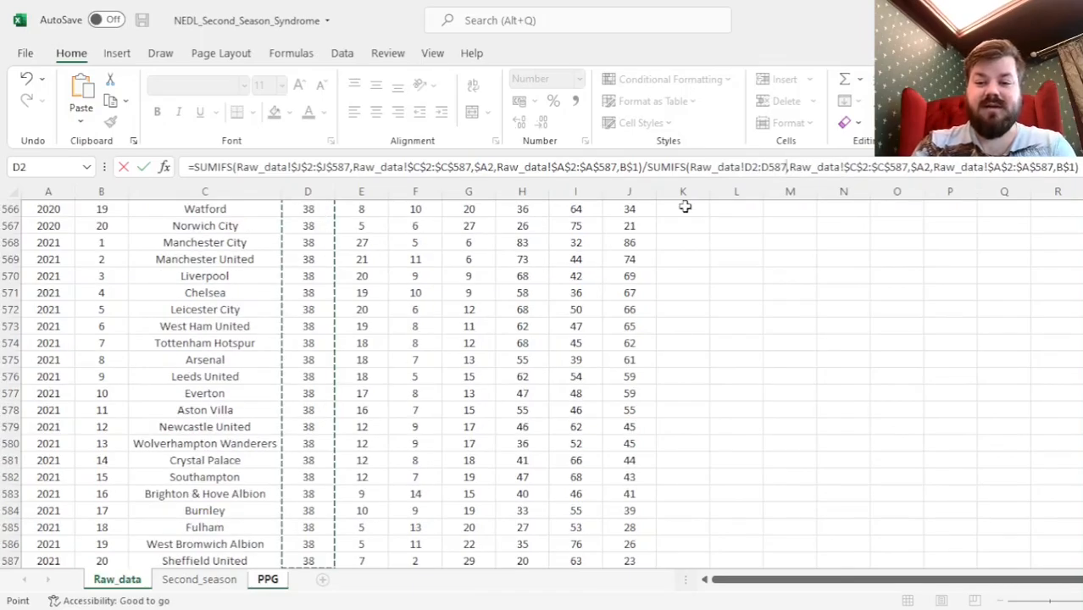
- Make the divisor's sum range absolute as Raw_data!$D$2:$D$587 and commit the formula in B2
left_click(743, 167)
type("$")
key("Right")
type("$")
key("Right")
key("Right")
type("$J$")
key("Return")
key("Up")
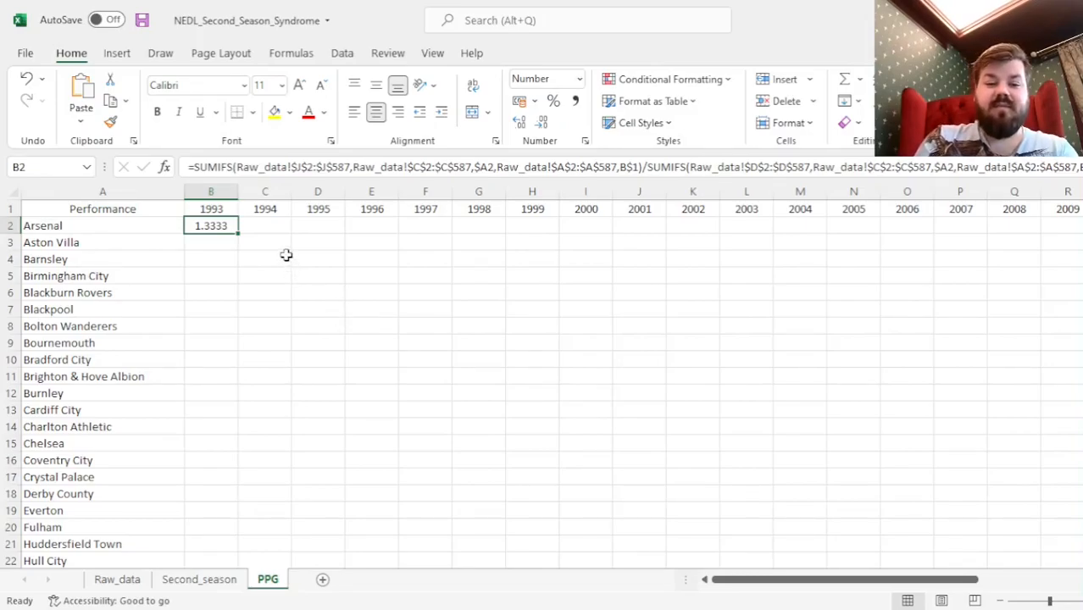
- Fill the points-per-game formula from B2 down to B9 as a test
left_click_drag(240, 237, 239, 351)
left_click(219, 260)
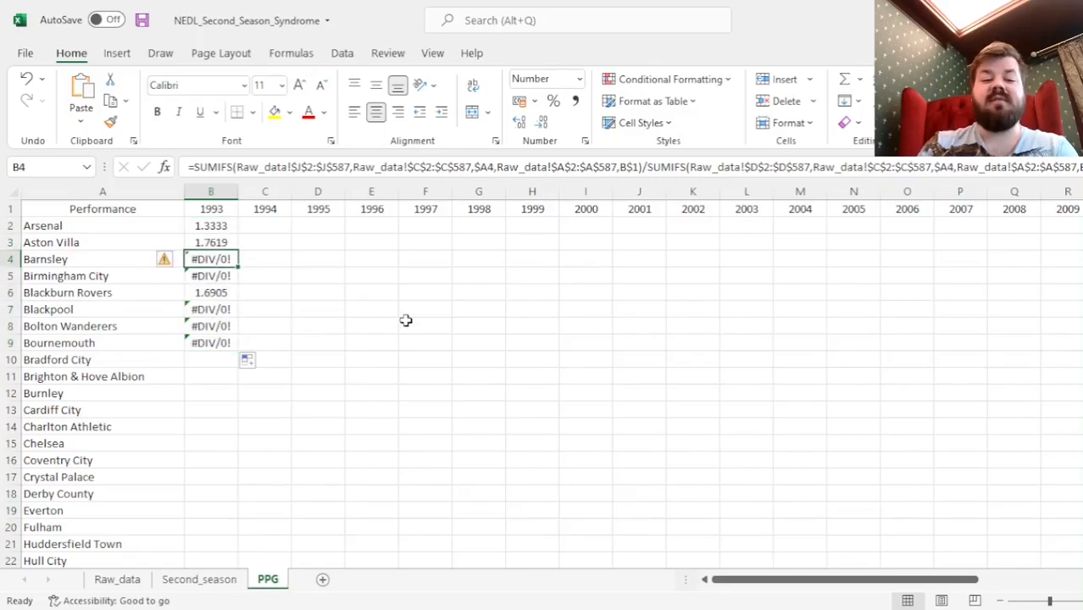
- Examine the 1993 formula results for Barnsley and Birmingham City on the PPG sheet
key("Left")
key("Right")
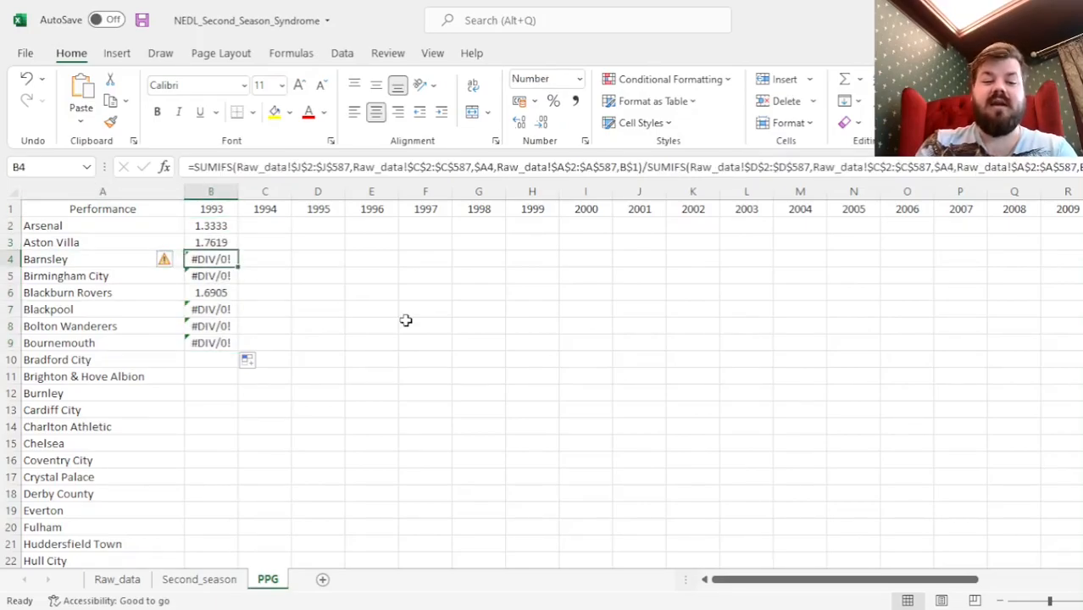
key("Left")
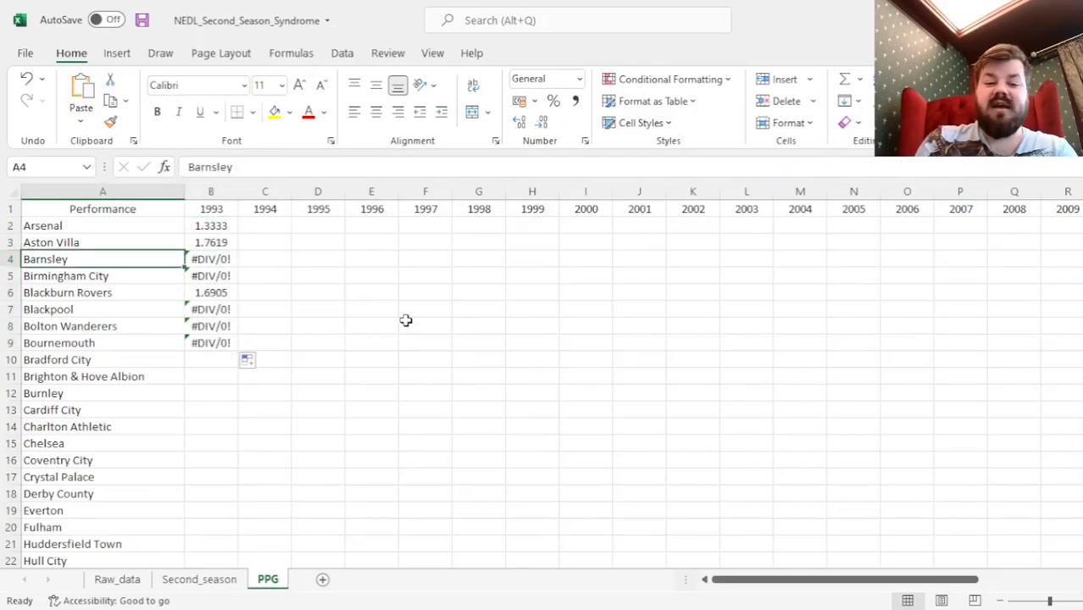
key("Right")
key("Left")
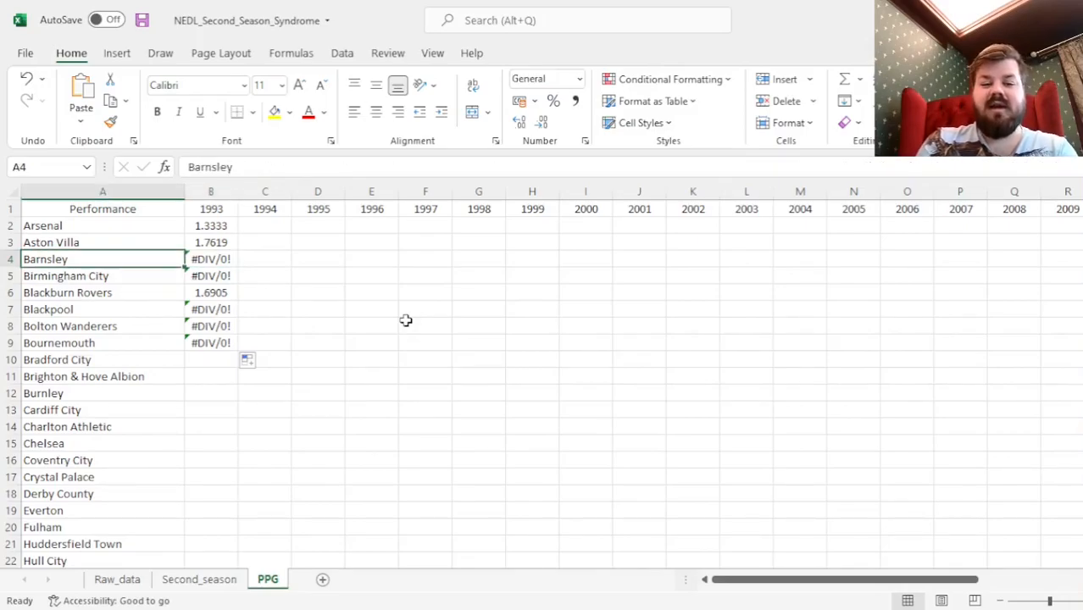
key("Right")
left_click(71, 247)
left_click_drag(71, 257, 210, 277)
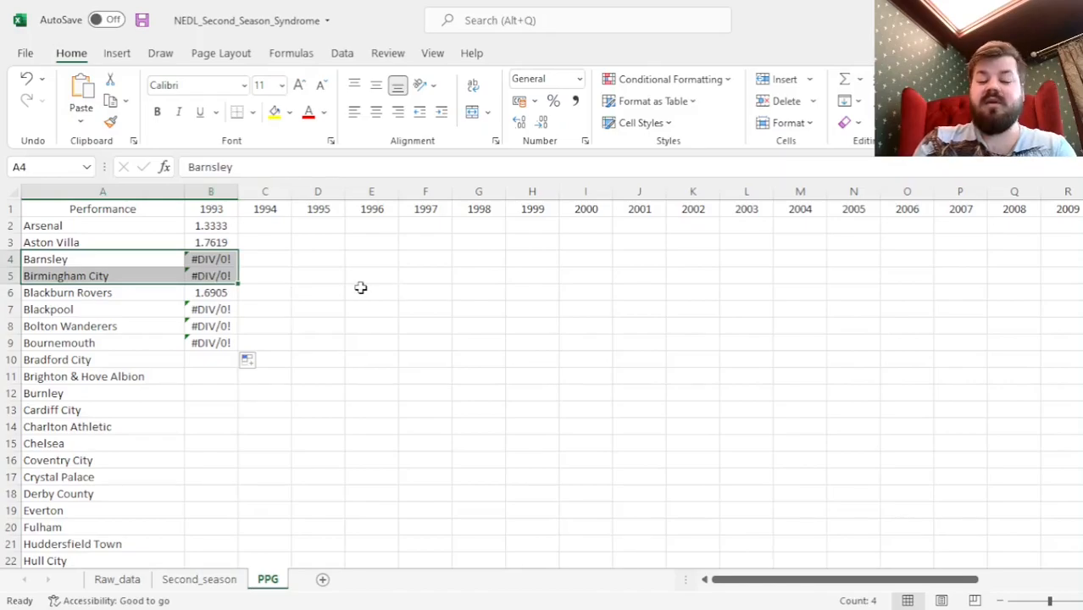
left_click(218, 210)
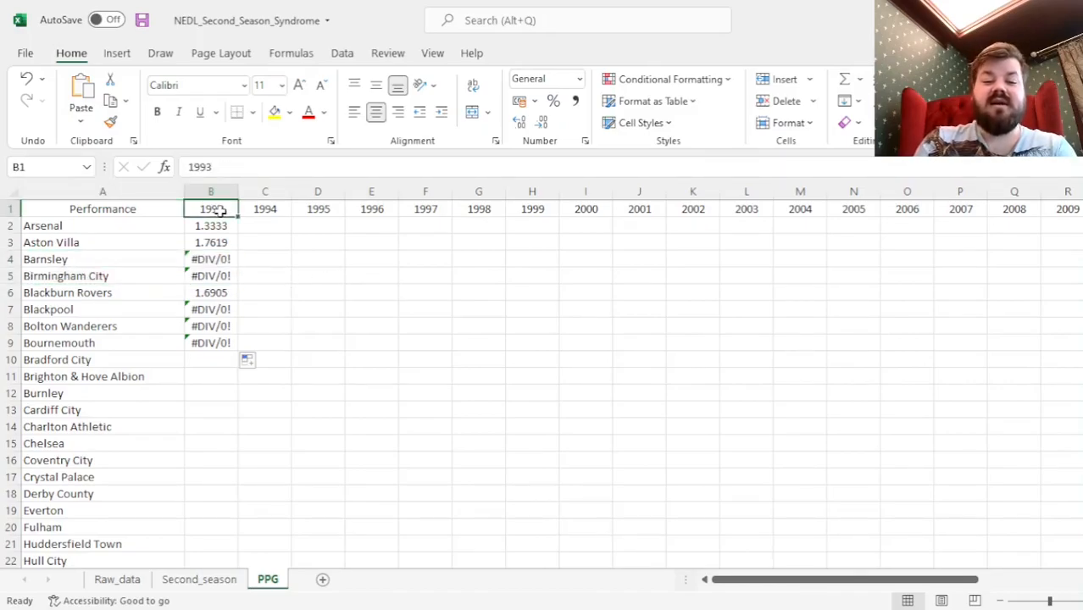
left_click(203, 256)
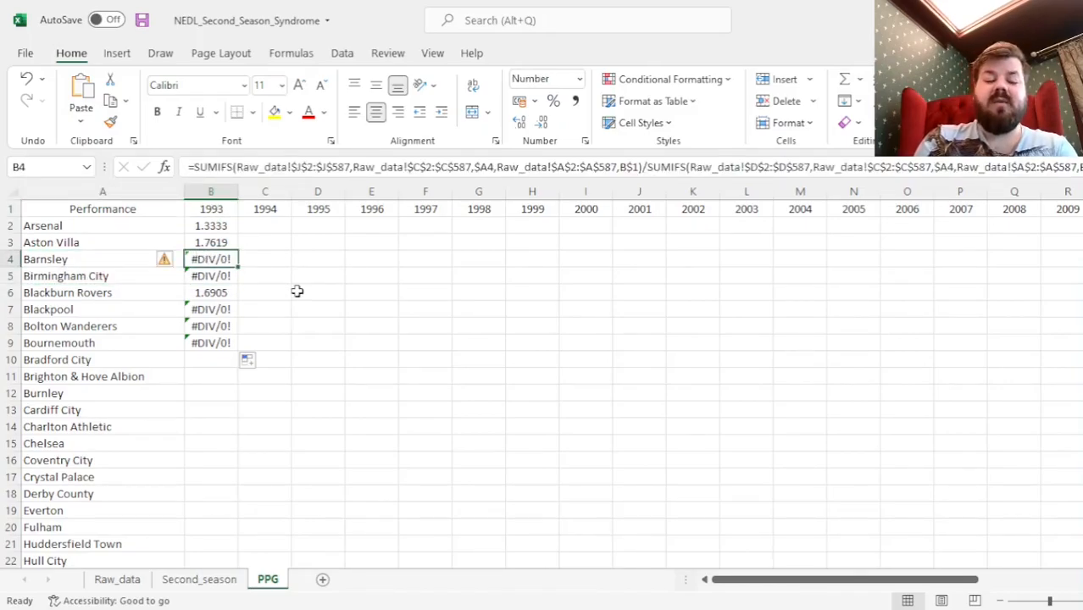
- Wrap the formula in B2 in IFERROR with "N/A" as the value returned on an error
left_click(222, 225)
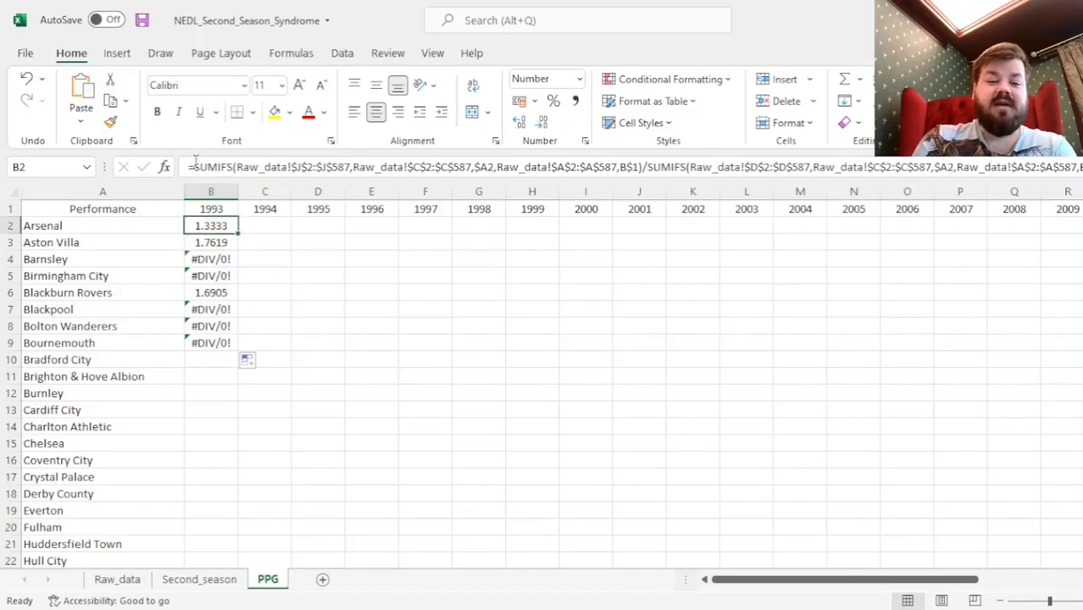
left_click(194, 167)
type("IFERROR(")
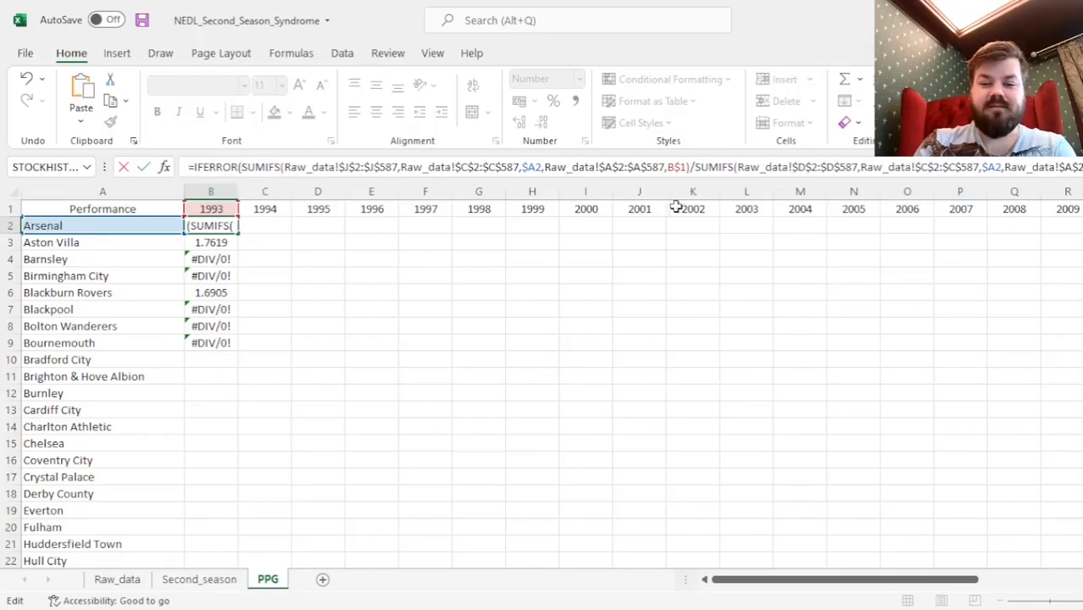
key("shift+End")
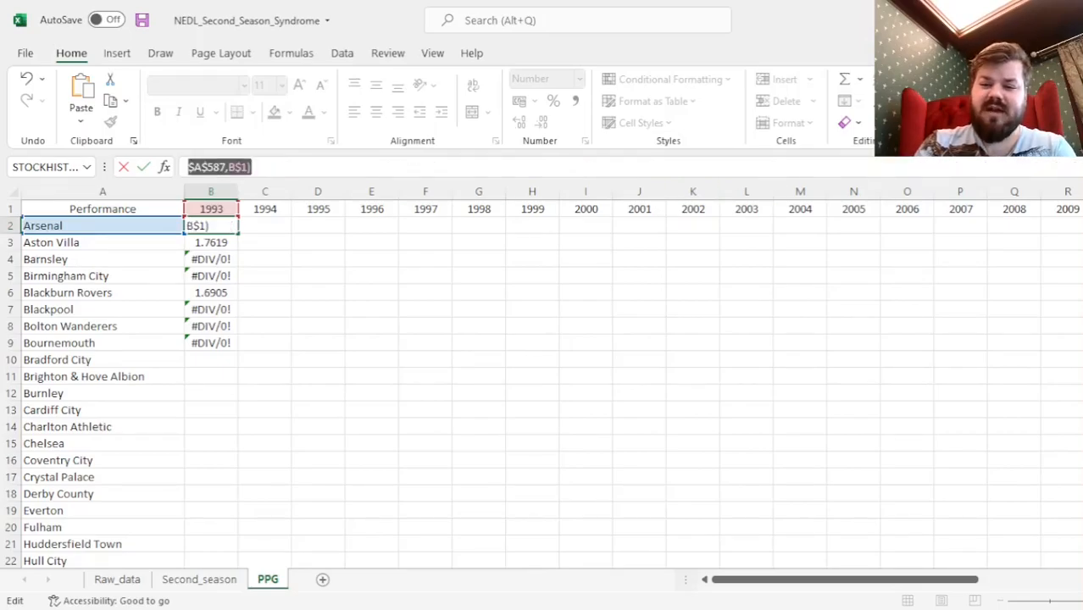
left_click(366, 167)
type(",\"N/A\")")
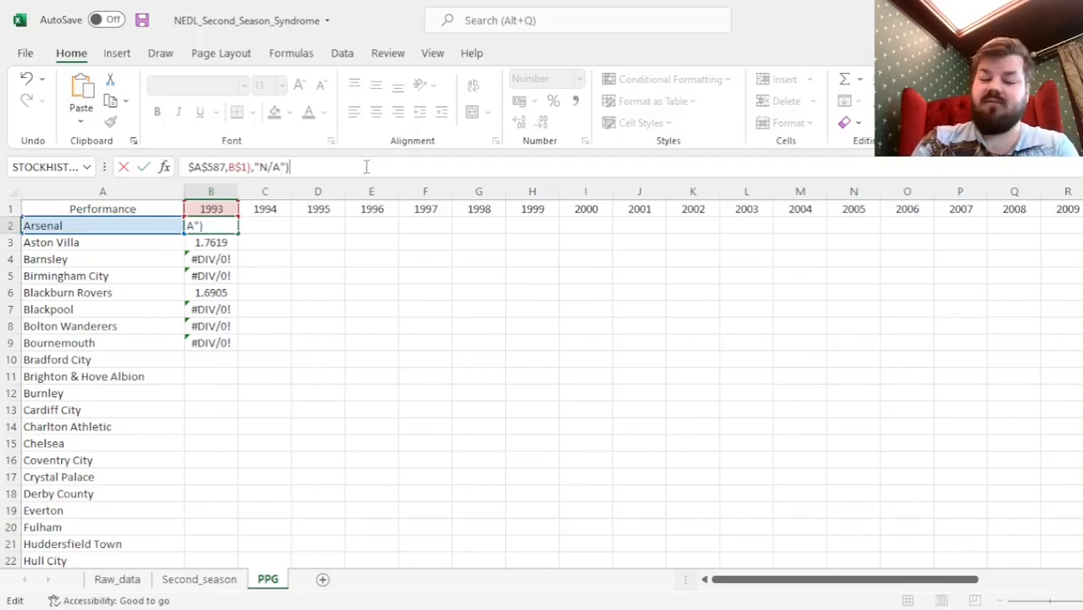
key("Return")
- Clear B3:B9 and fill the IFERROR formula from B2 across all season columns and down for every team
key("ctrl+shift+Down")
key("Delete")
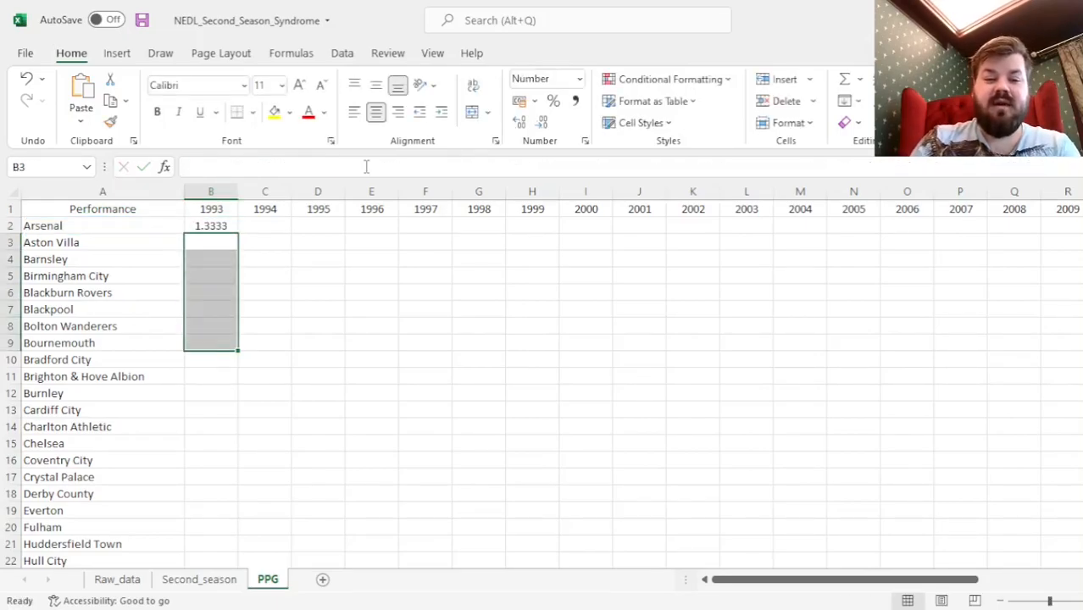
key("Up")
left_click_drag(239, 234, 1012, 238)
double_click(1032, 229)
key("Home")
key("Right")
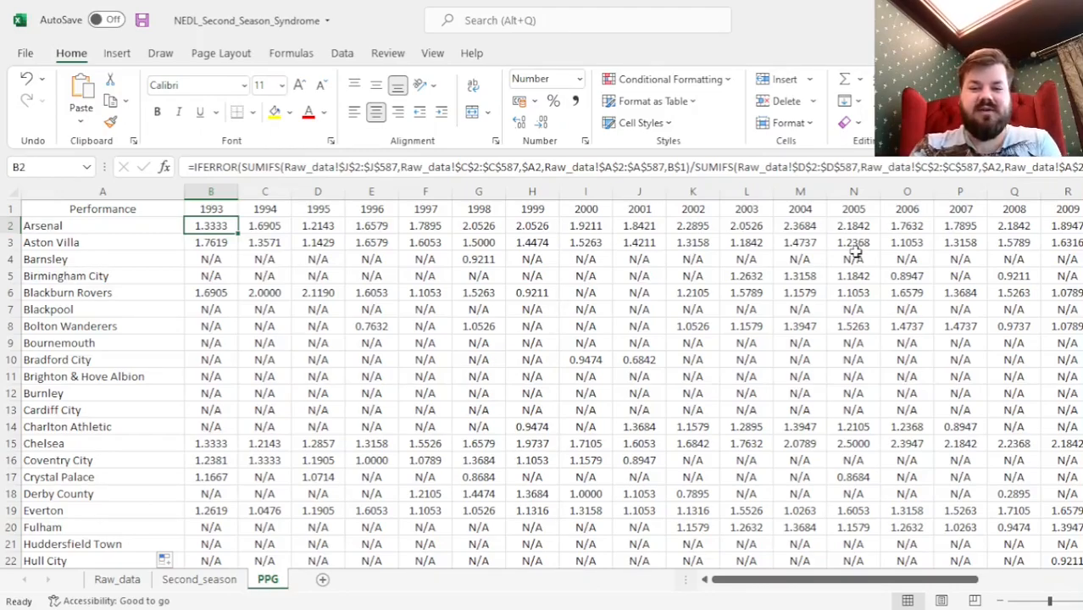
- Examine Barnsley's points per game across the seasons, comparing 1998 with the preceding and following years
left_click_drag(212, 259, 490, 261)
left_click(488, 261)
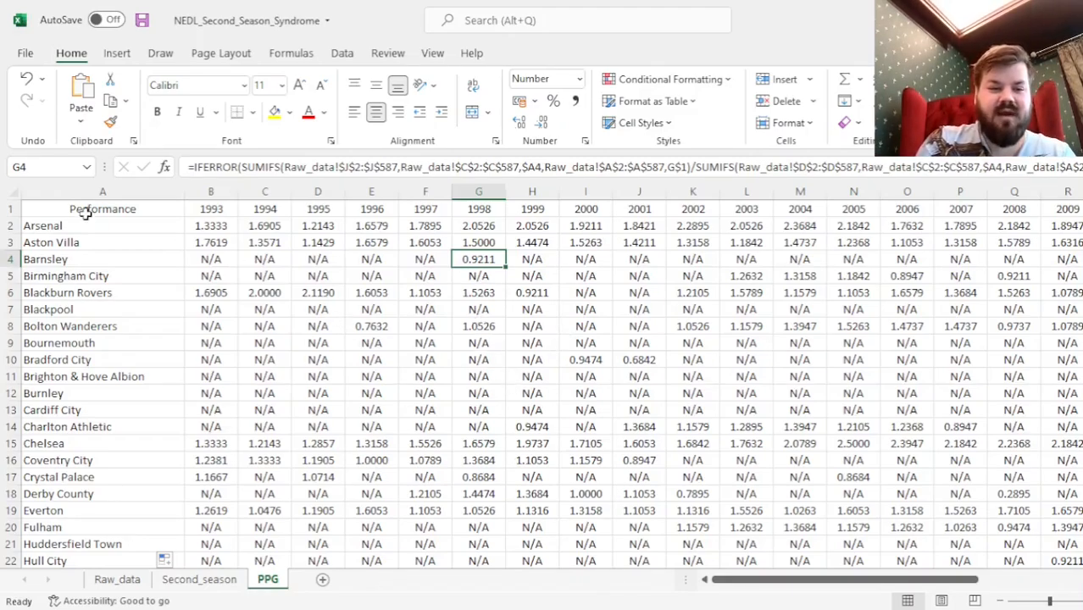
left_click(83, 257)
left_click(481, 259)
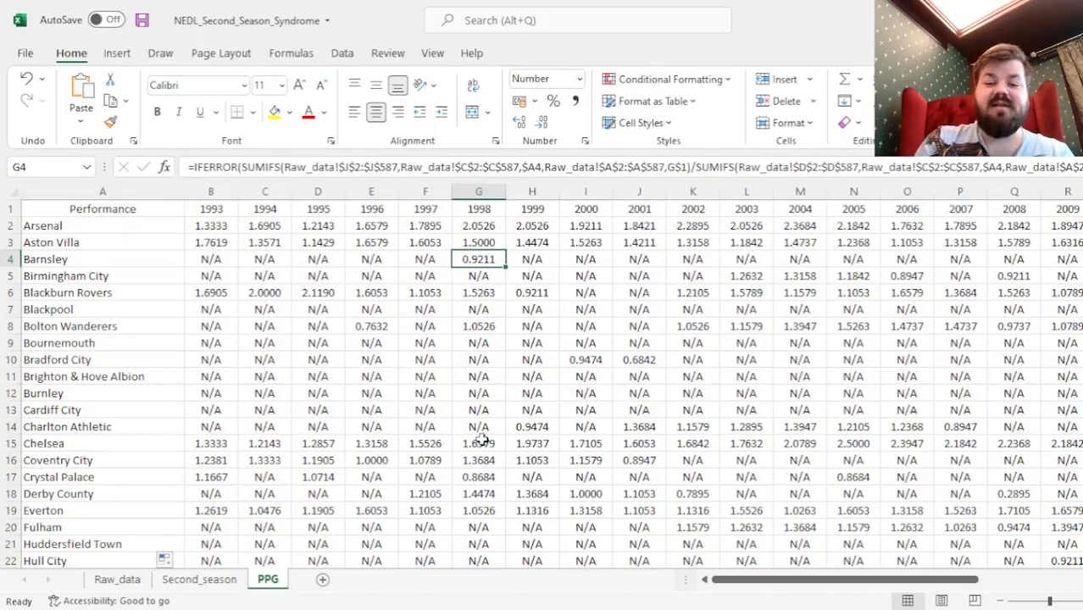
left_click(531, 259)
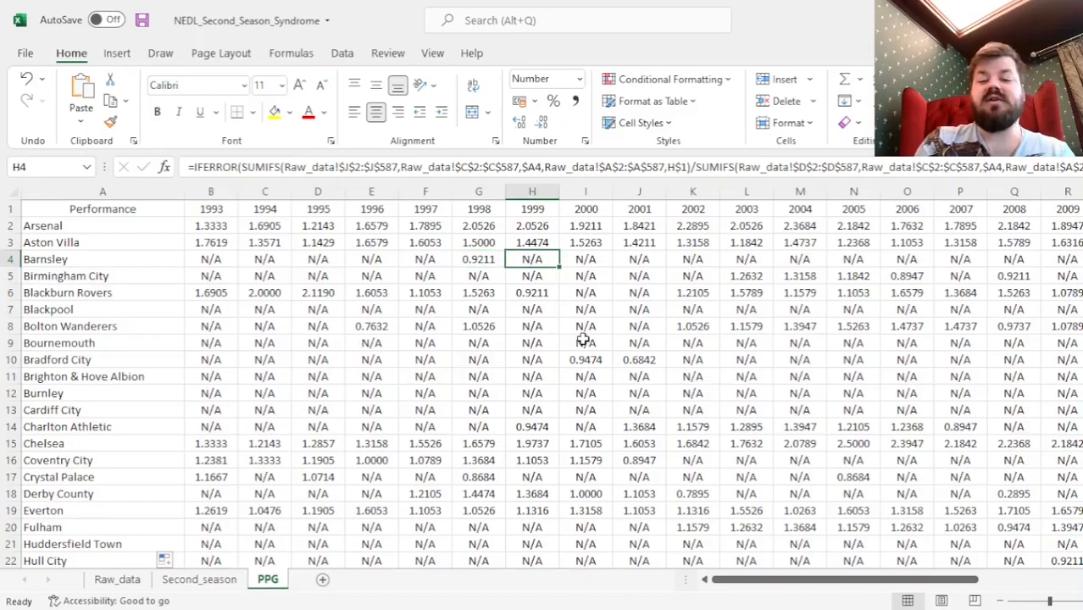
left_click(475, 260)
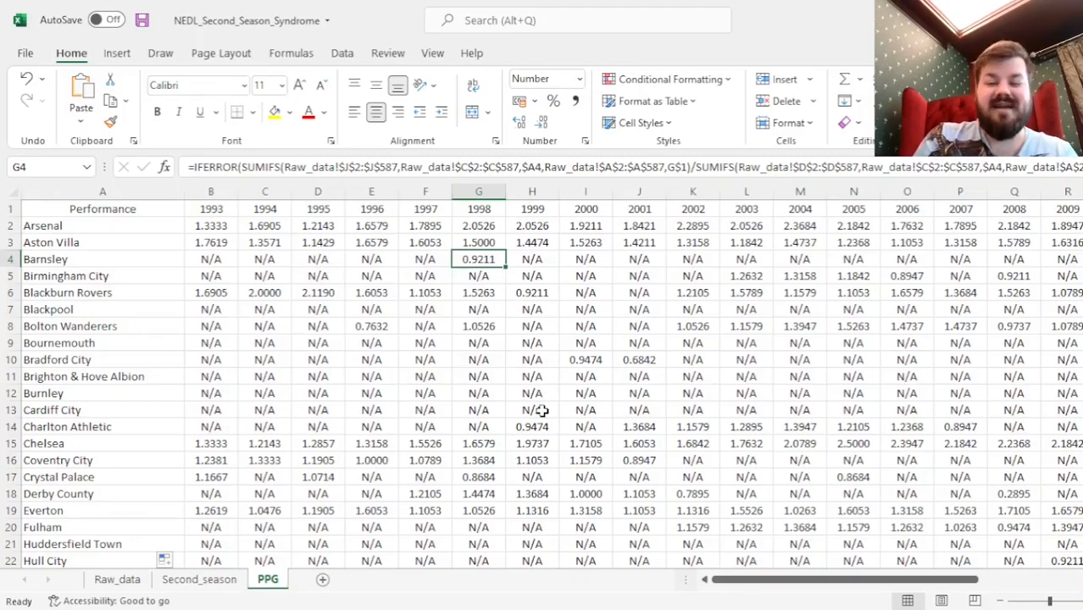
- Select the 2002–2003 values of Blackburn Rovers and Bolton Wanderers plus Bradford City's 2000–2001 values for comparison
left_click_drag(684, 297, 746, 329)
left_click(601, 359, "ctrl")
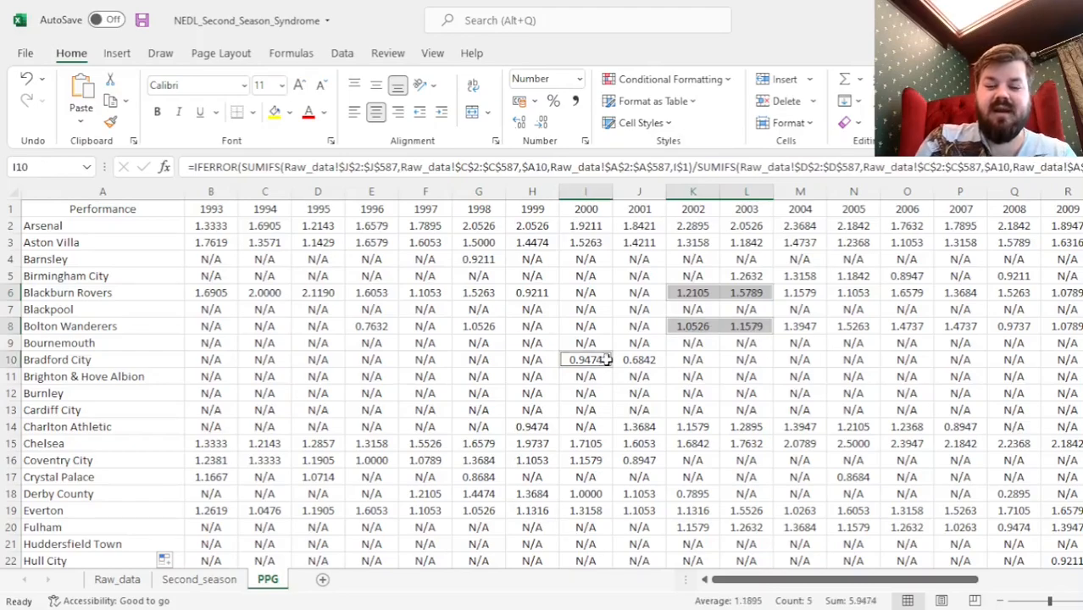
left_click_drag(601, 359, 637, 360)
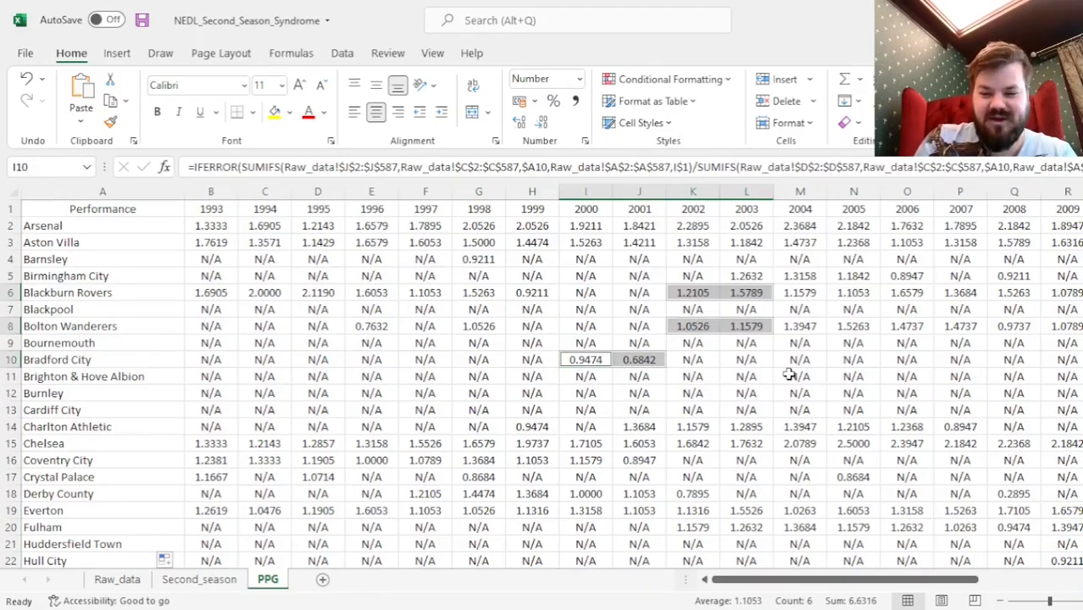
- Compare Blackburn Rovers' and Bolton Wanderers' 2002 and 2003 points per game with Bradford City's 2000 and 2001 values
left_click(705, 293)
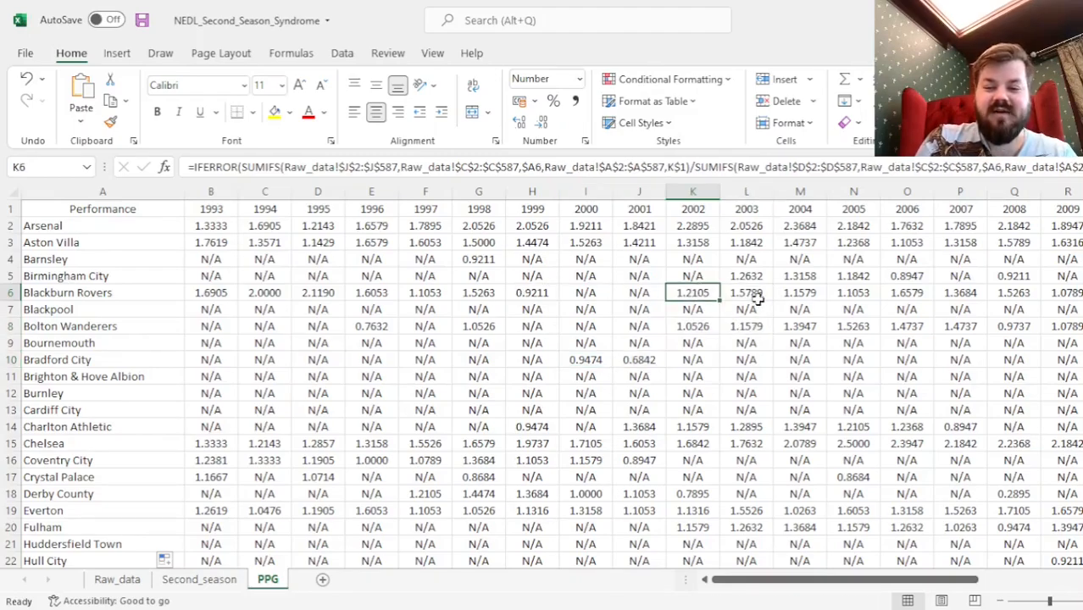
left_click(708, 326)
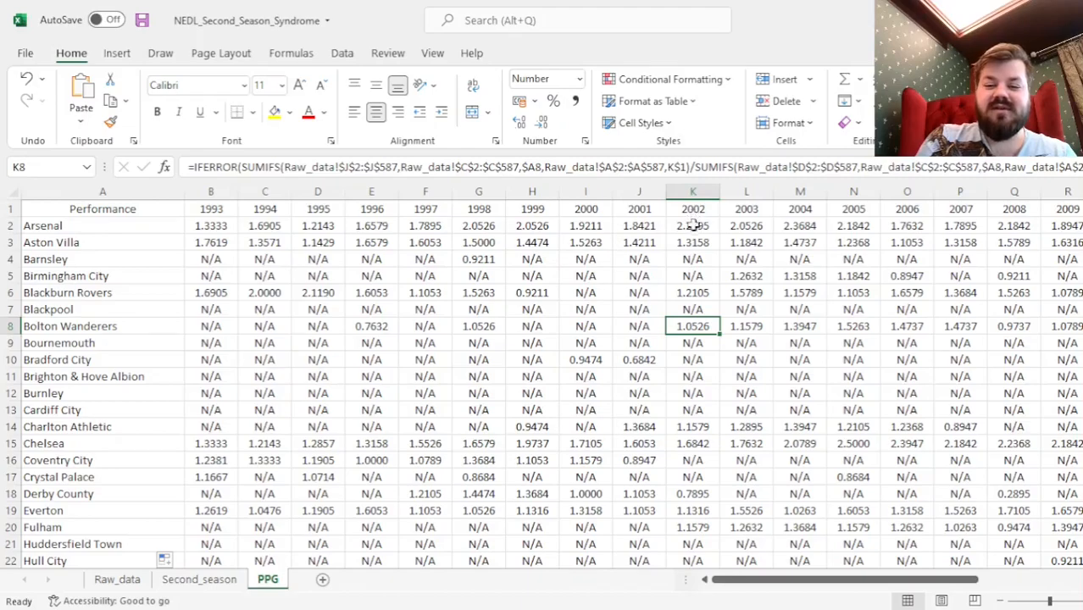
left_click(746, 297)
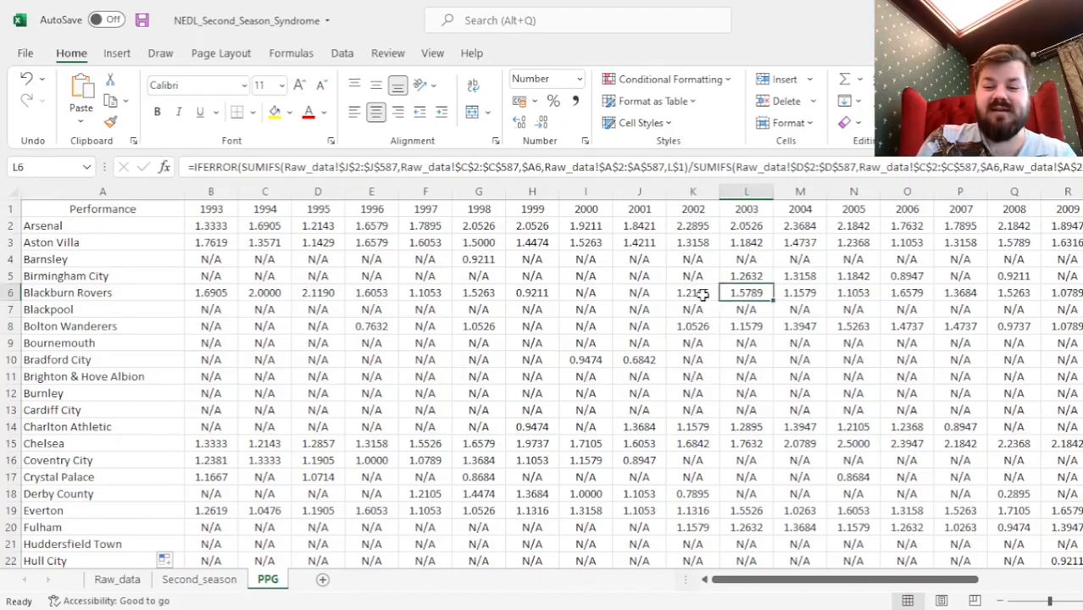
left_click(702, 294, "ctrl")
left_click(703, 326, "ctrl")
left_click(734, 327, "ctrl")
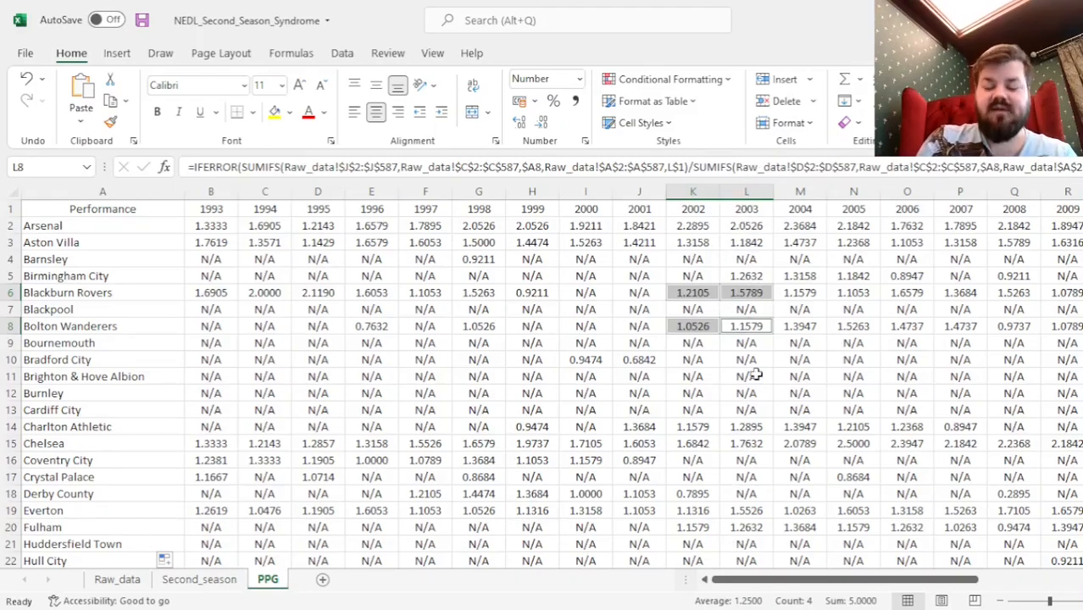
left_click_drag(594, 362, 627, 361)
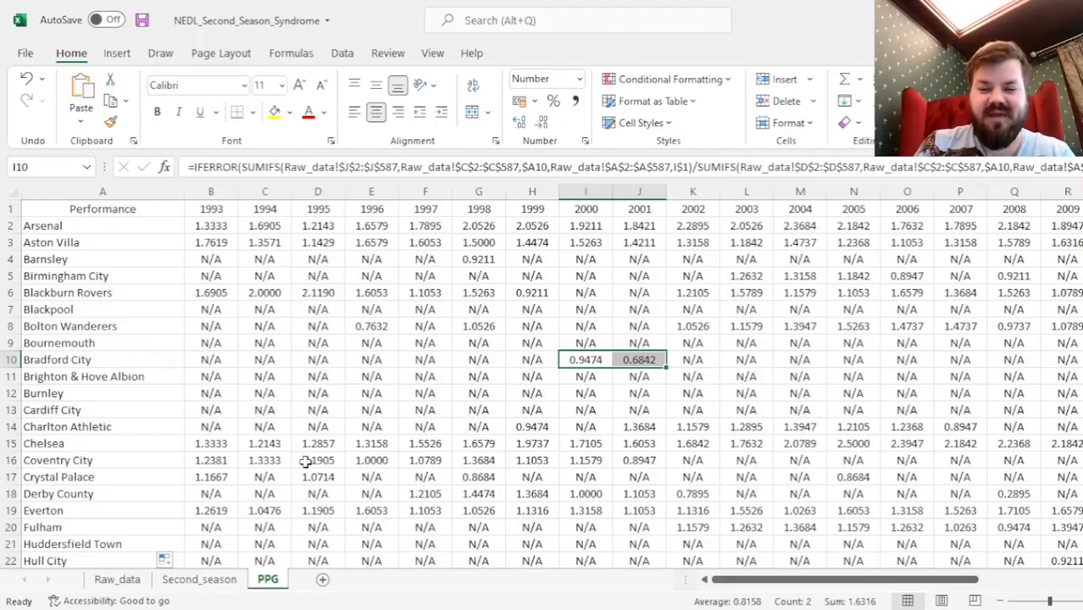
- On the Second_season sheet, enter 0 in B2 and fill it down the 1993 column for every team
left_click(203, 579)
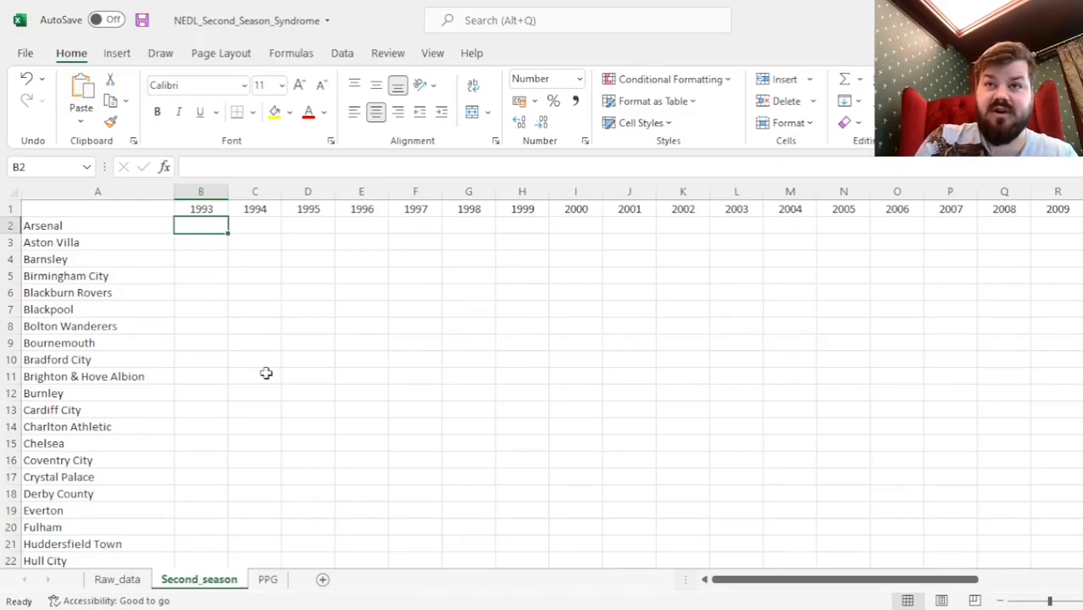
type("0")
key("Return")
key("Up")
double_click(226, 236)
- Enter 0 in C2 and fill it down the 1994 column for every team
left_click(255, 228)
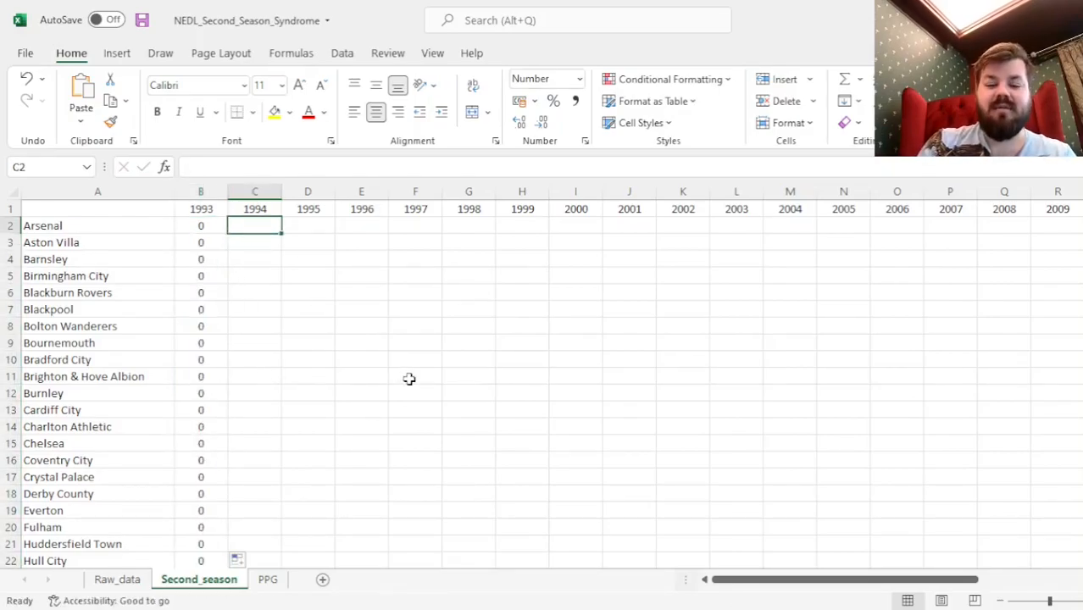
type("0")
key("Return")
key("Up")
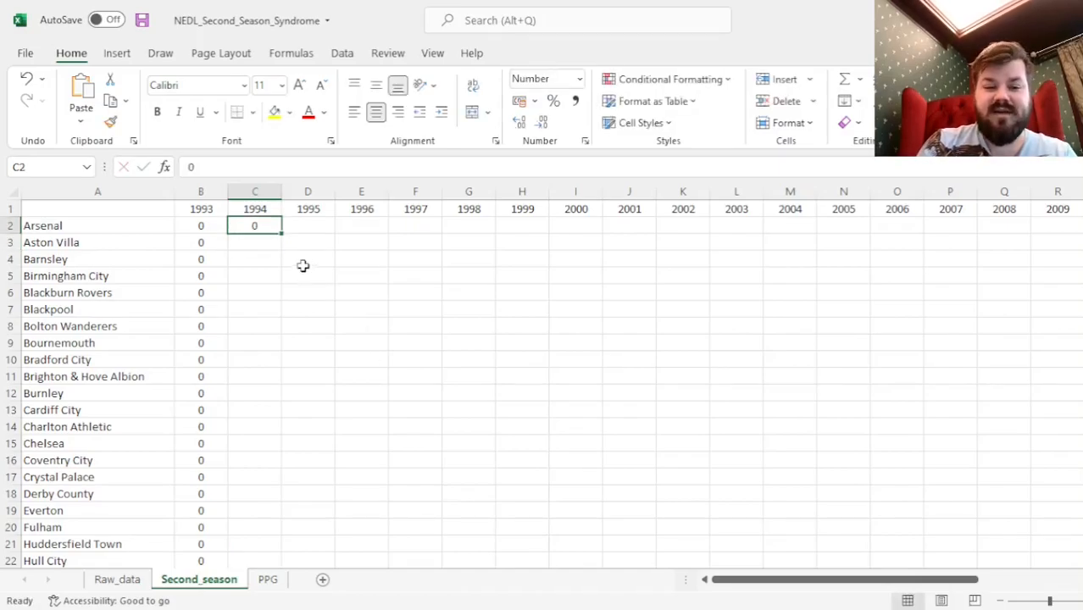
double_click(281, 234)
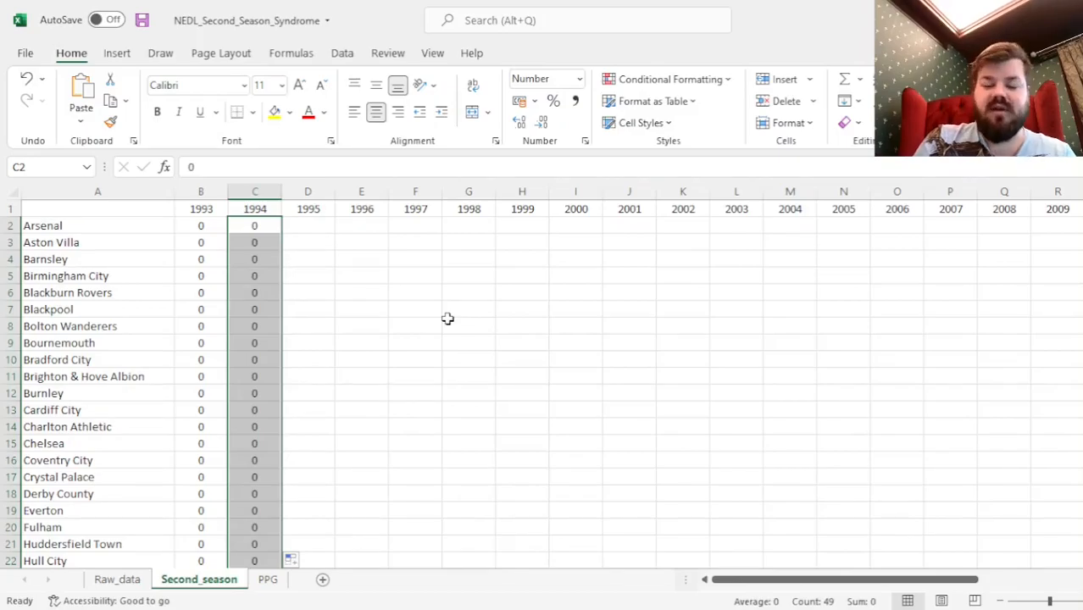
- Check the zeros down the 1994 column to the lower teams and return to D2
left_click(270, 278)
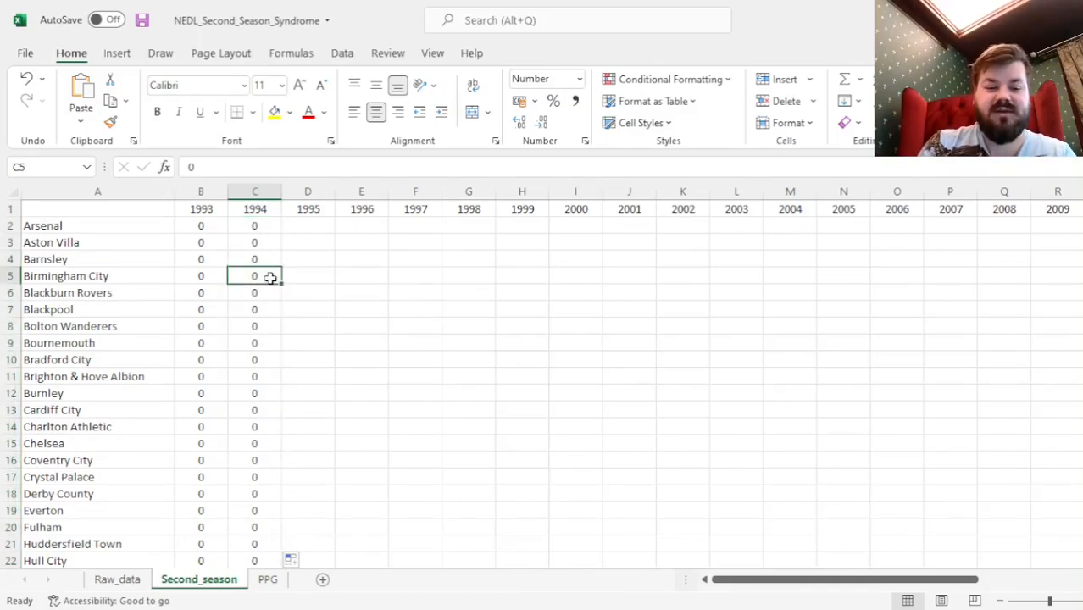
key("ctrl+Down")
left_click(259, 274)
scroll(243, 245, "up", 2)
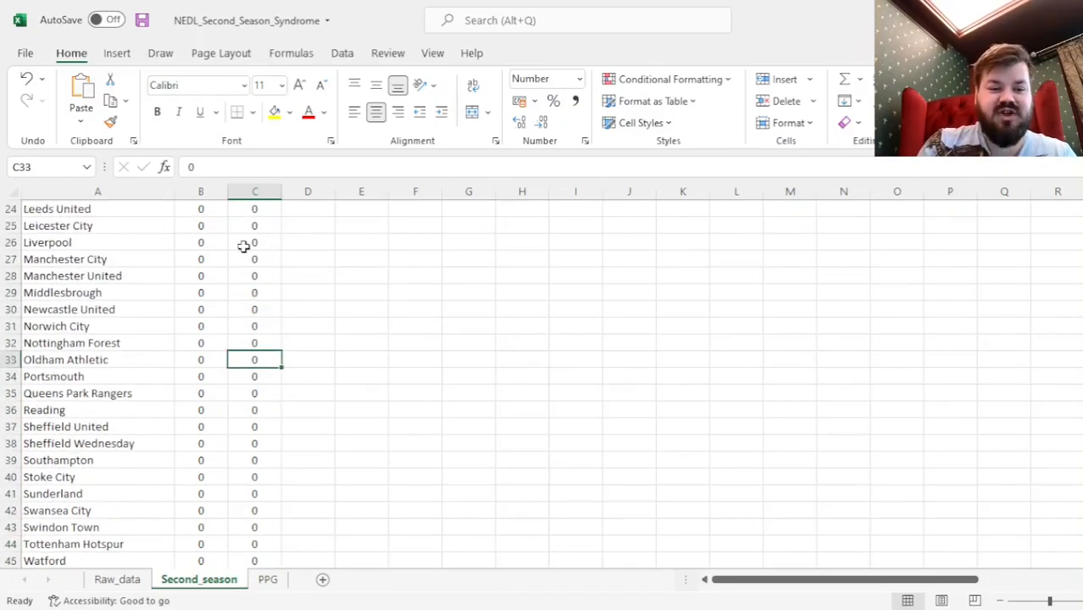
scroll(251, 303, "up", 2)
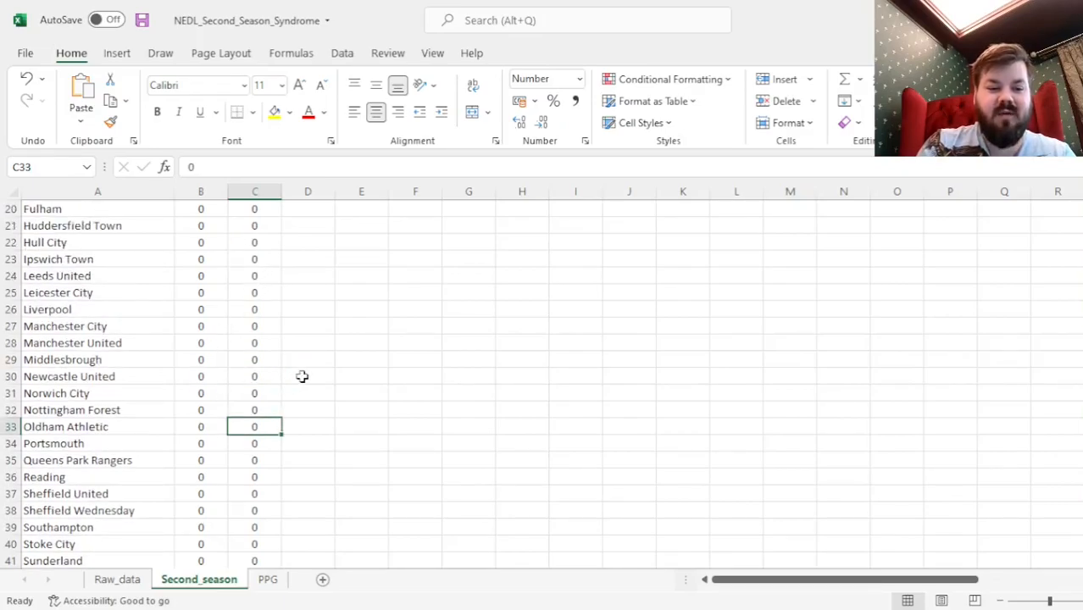
left_click(258, 259)
type("0")
key("Tab")
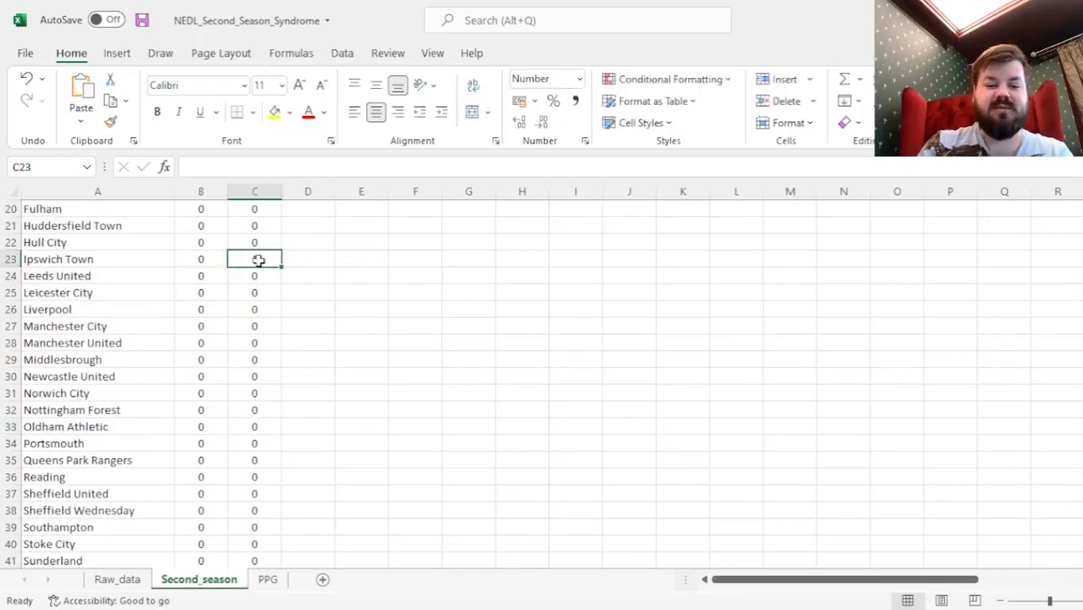
left_click(258, 259)
key("ctrl+Up")
key("Right")
key("Down")
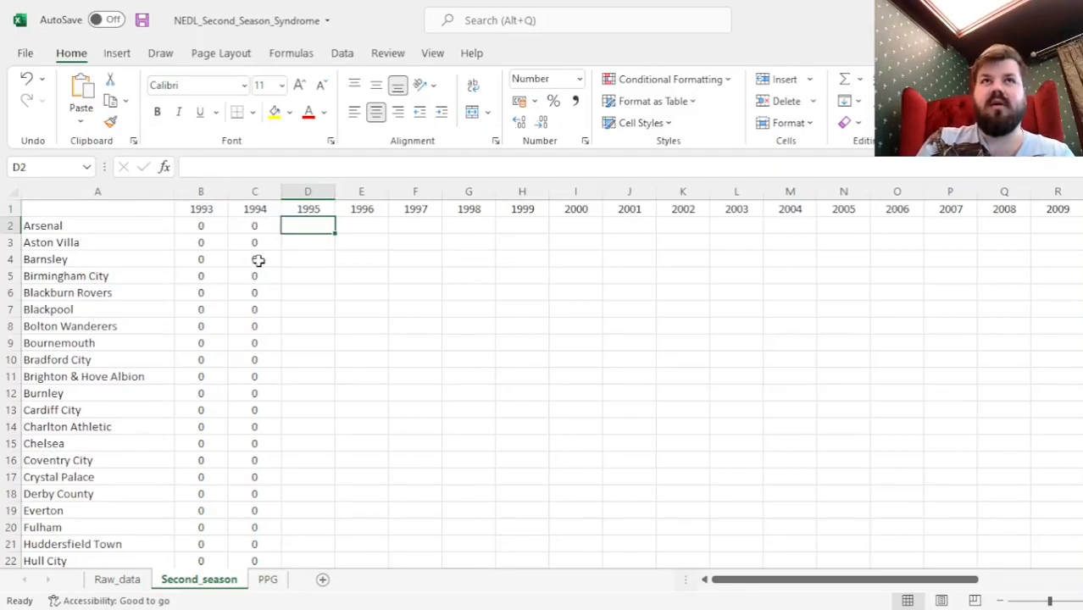
- Compare Arsenal's 1993 and 1994 cells on the Second_season sheet with the same cells on the PPG sheet
left_click(306, 207)
left_click(221, 223)
left_click_drag(220, 223, 254, 226)
left_click(268, 578)
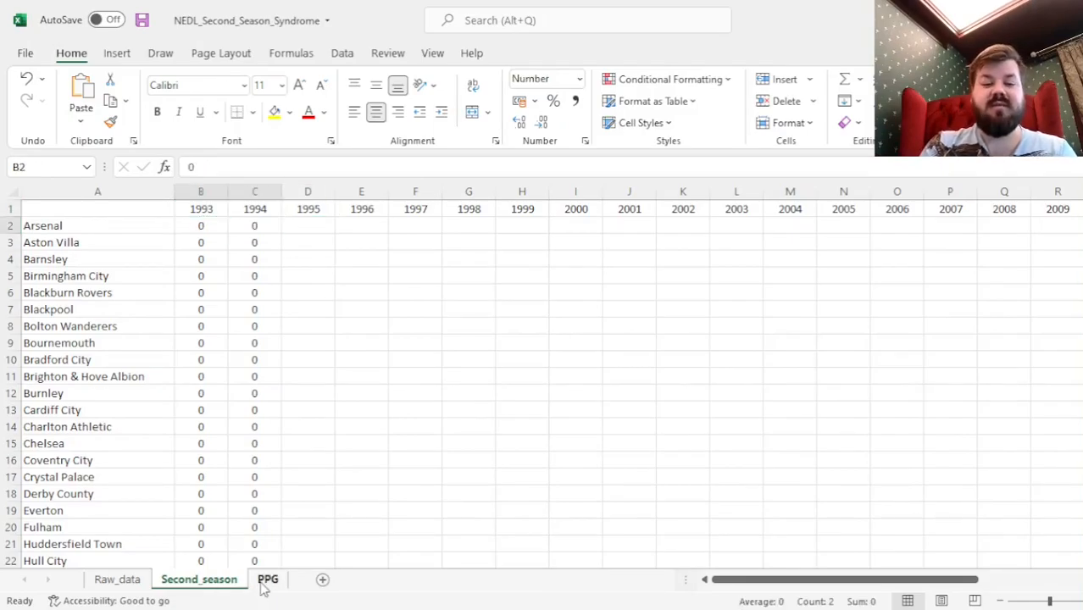
key("ctrl+Home")
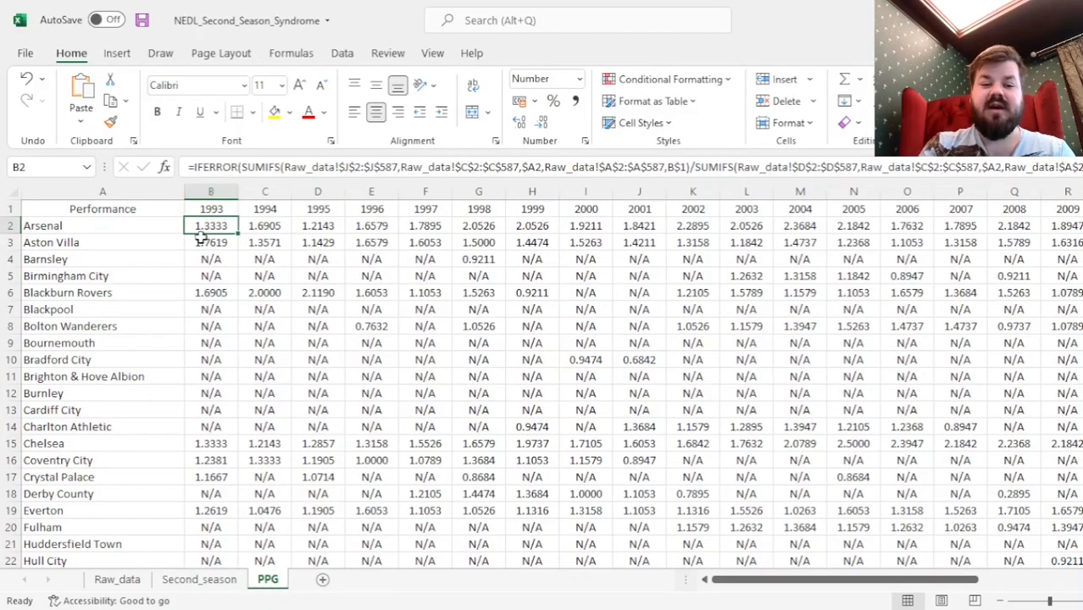
left_click_drag(204, 227, 268, 229)
left_click(196, 559)
left_click(199, 579)
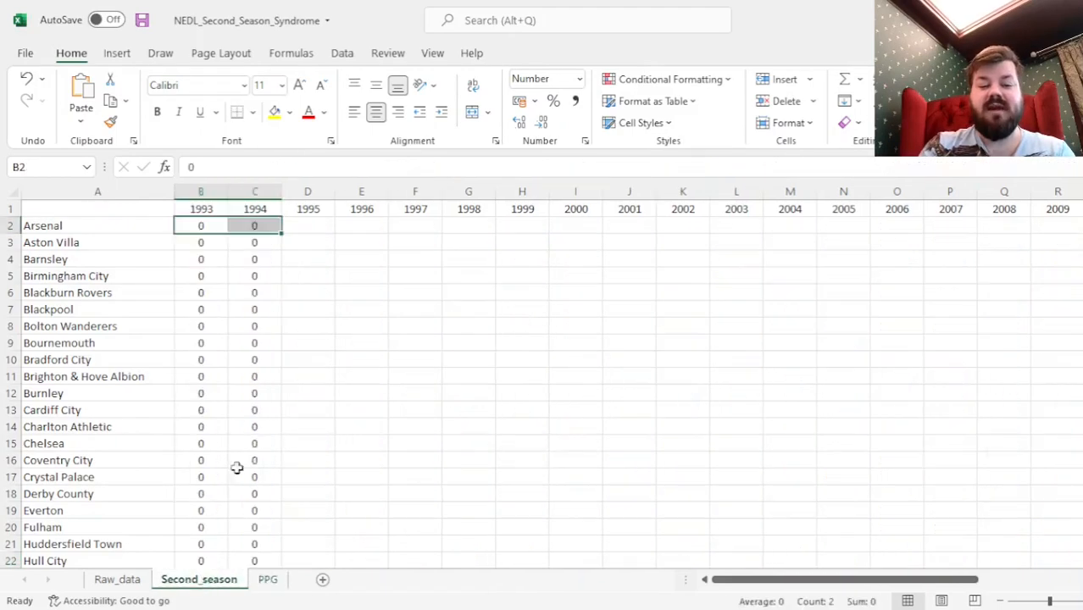
- Begin an IF formula in D2 of Second_season that tests whether PPG!B2 equals "N/A"
left_click(302, 224)
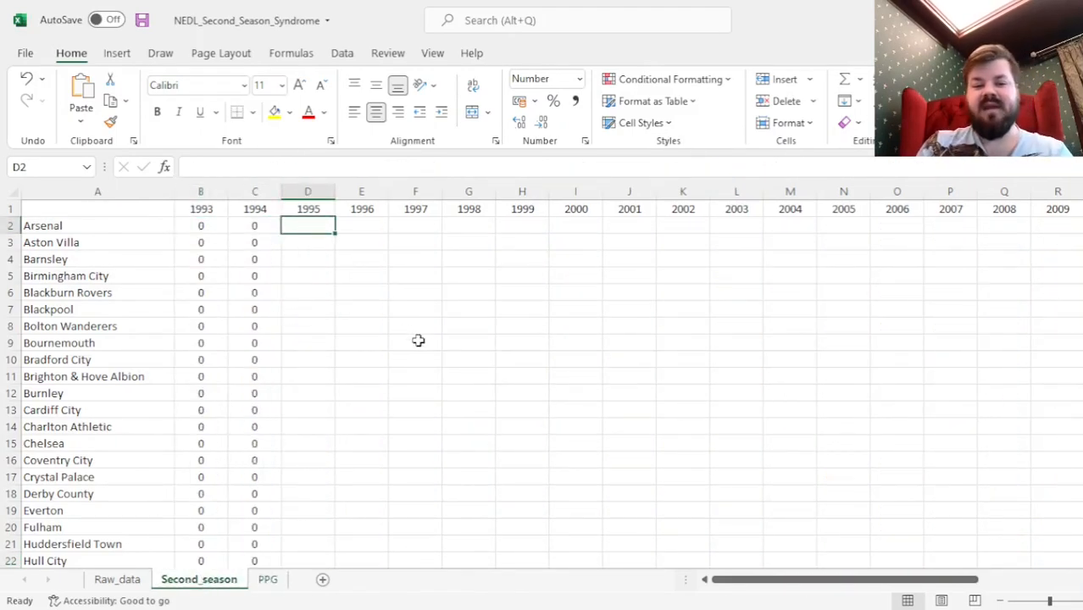
type("=")
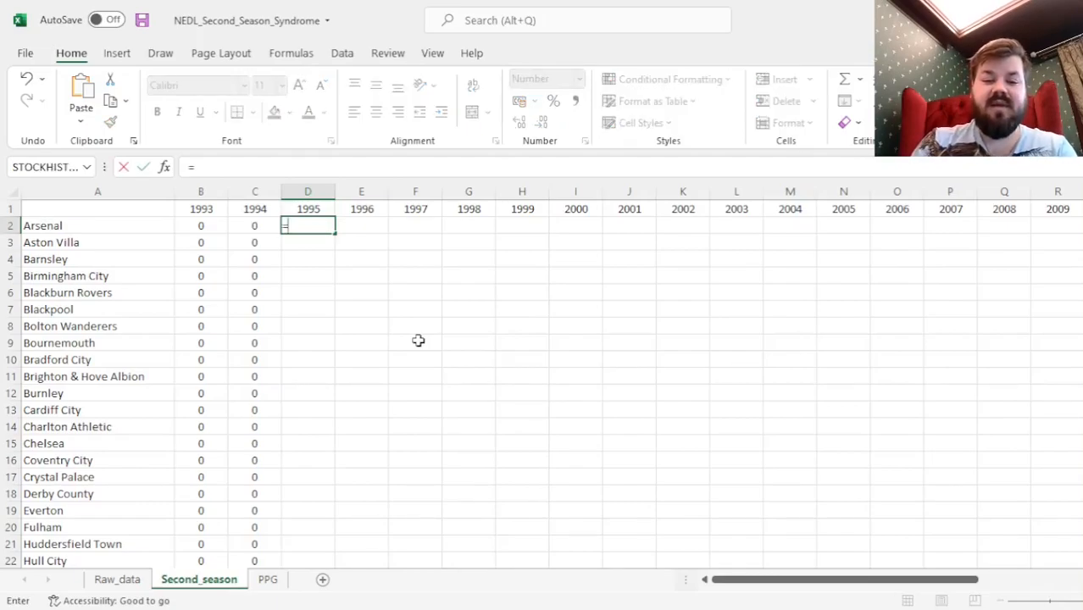
type("IF(")
left_click(267, 579)
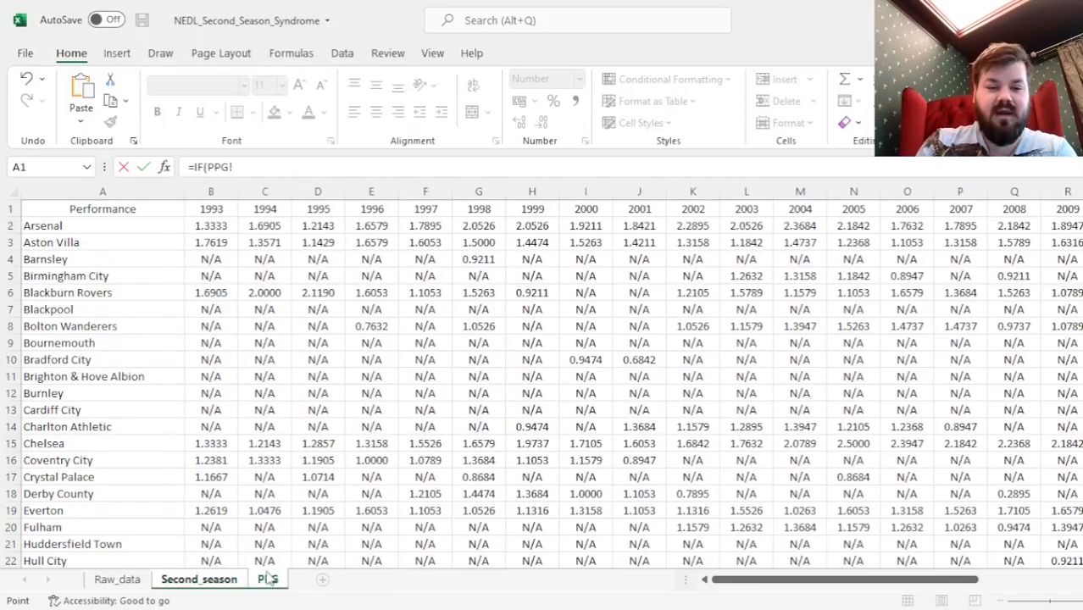
left_click(229, 185)
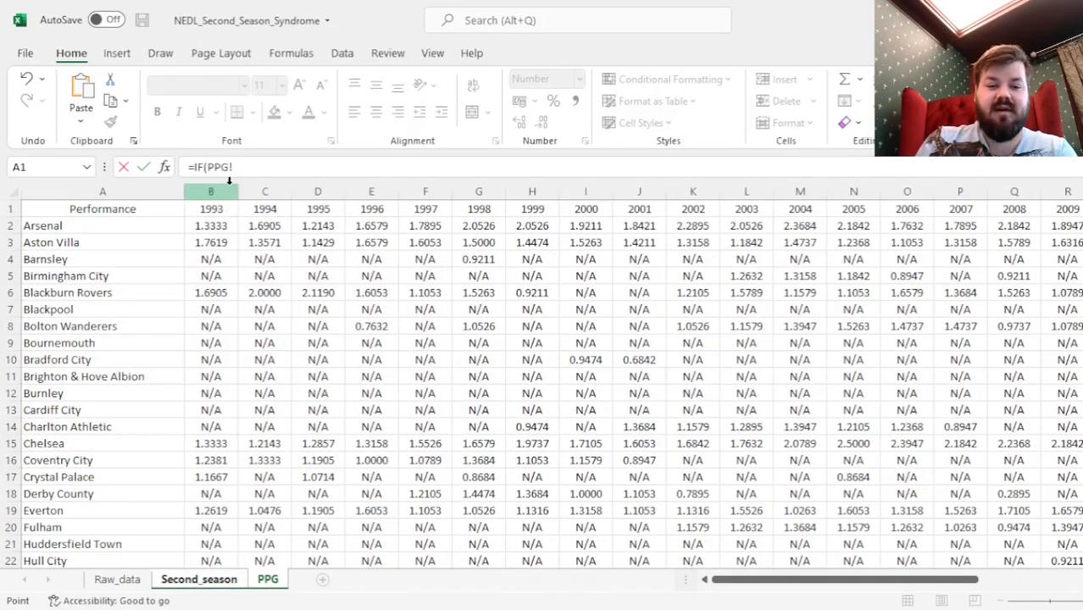
left_click(211, 225)
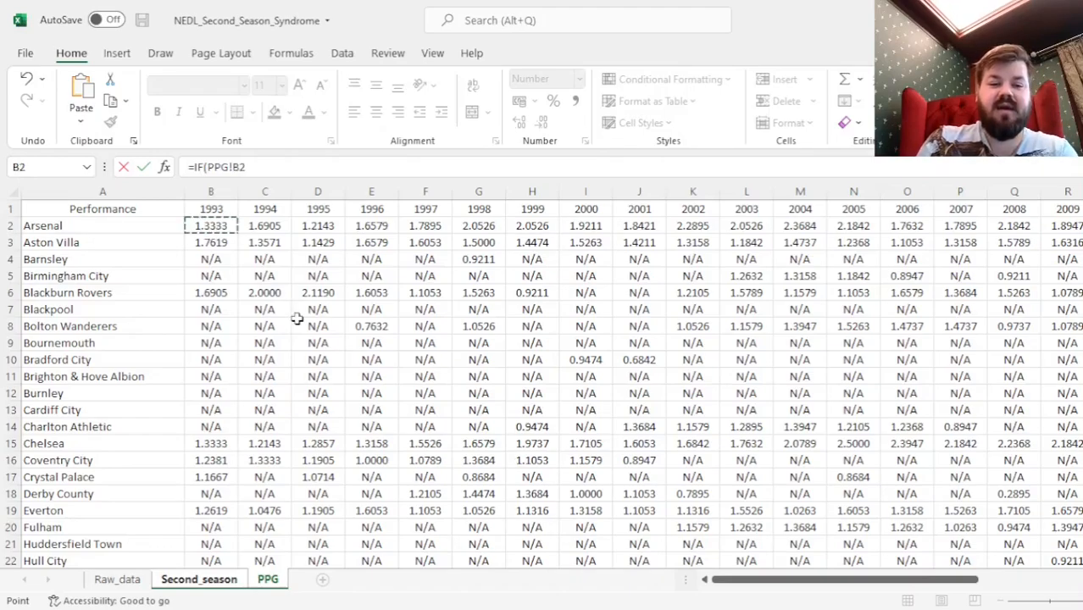
left_click(272, 167)
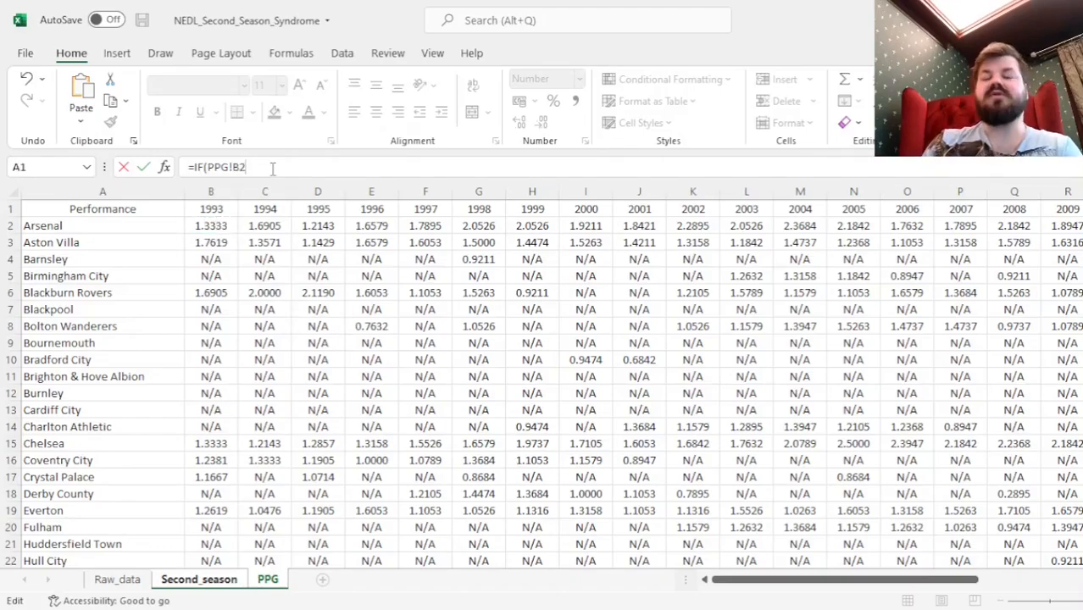
type("=\"N/A\",")
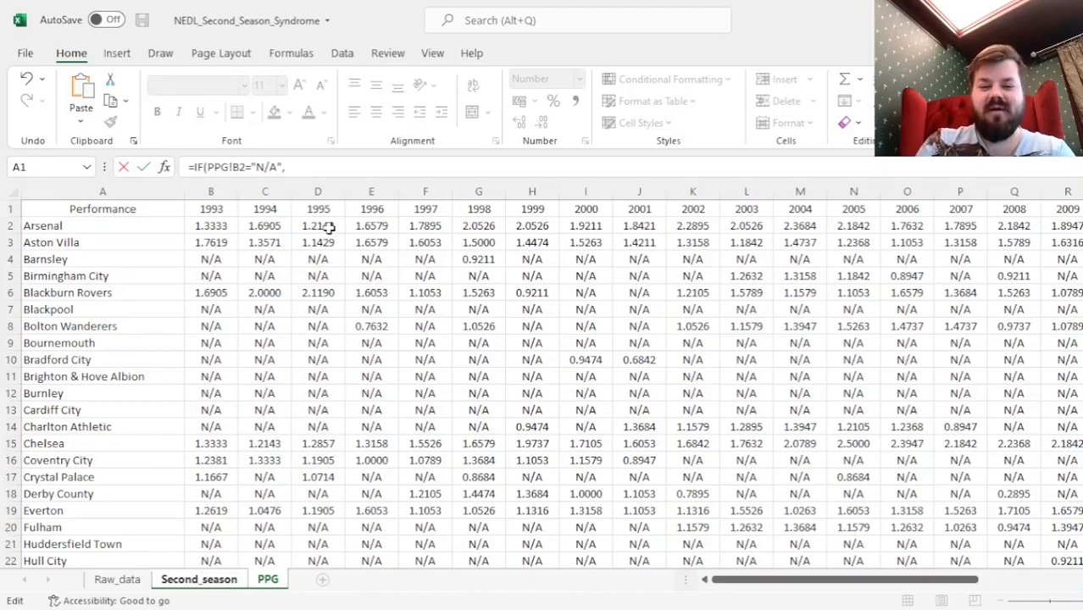
- Nest a second IF as the true result, returning 0 when PPG!D2 equals "N/A"
type("IF(")
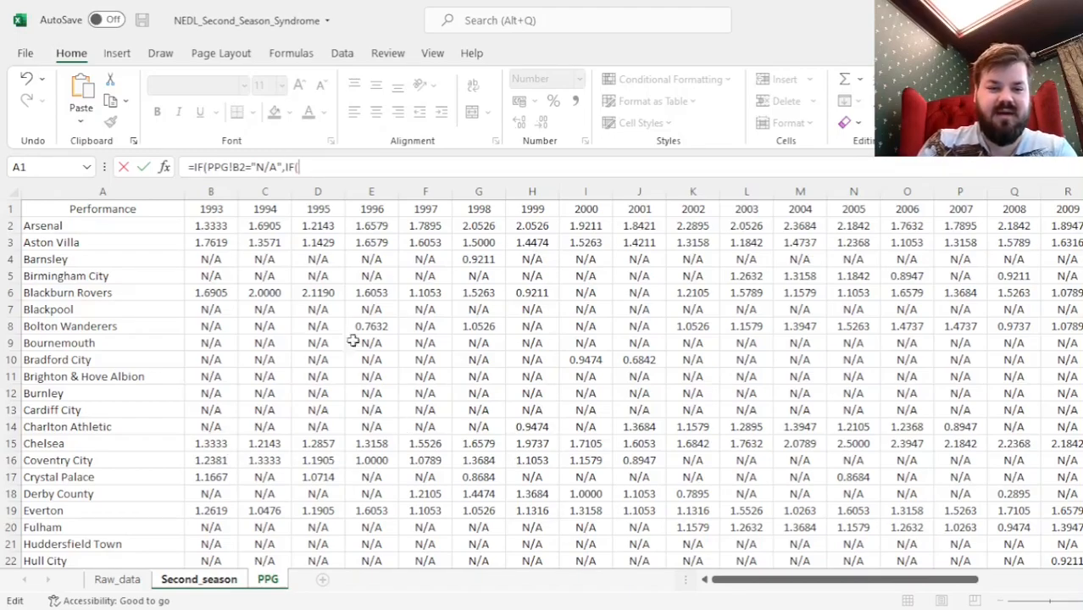
left_click(315, 225)
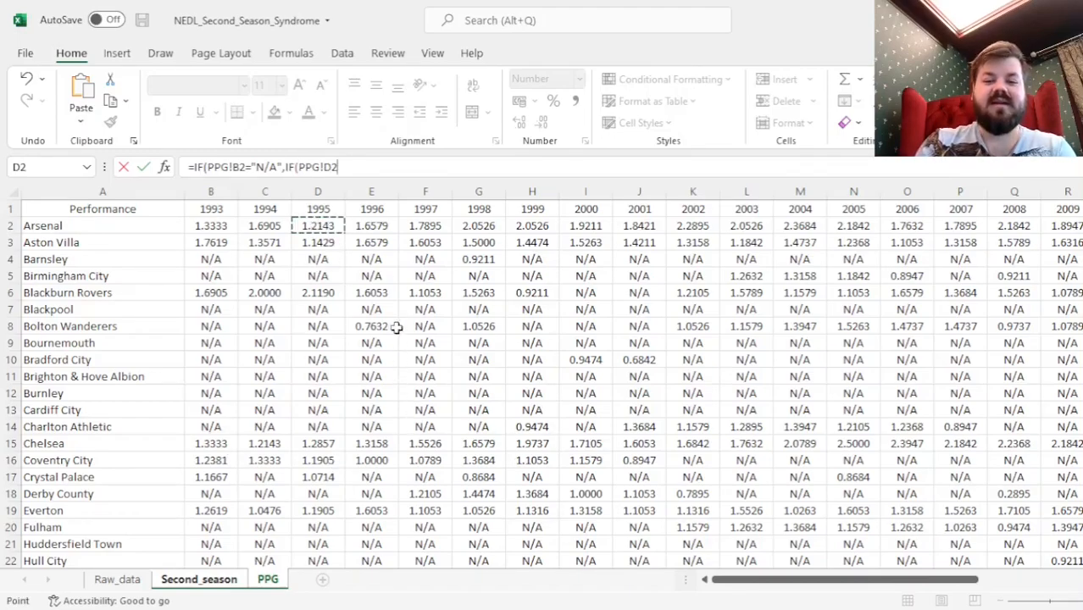
type("=\"N/A\",")
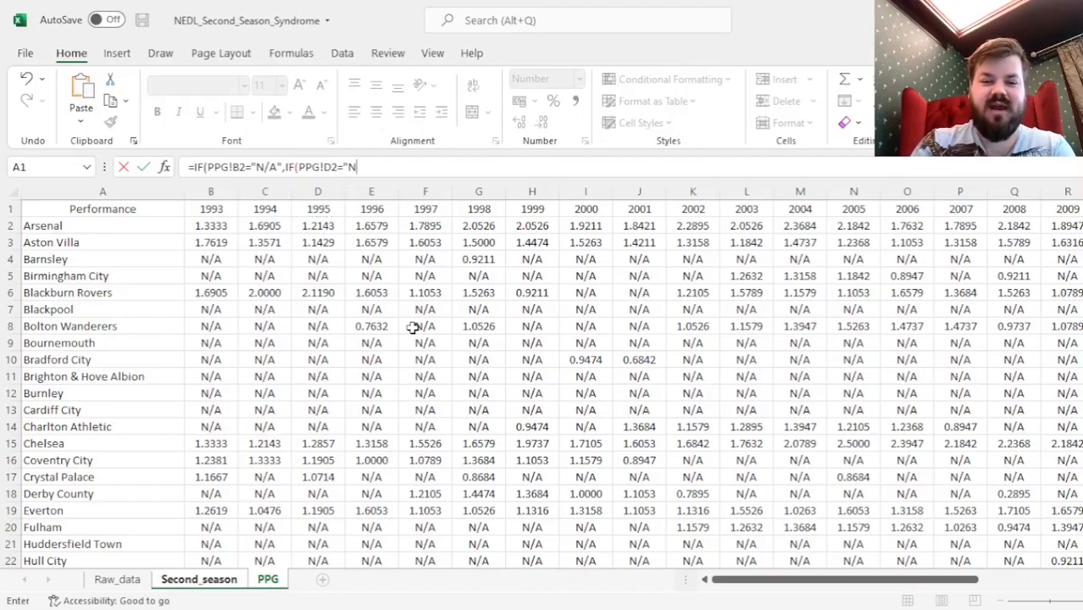
type("0,")
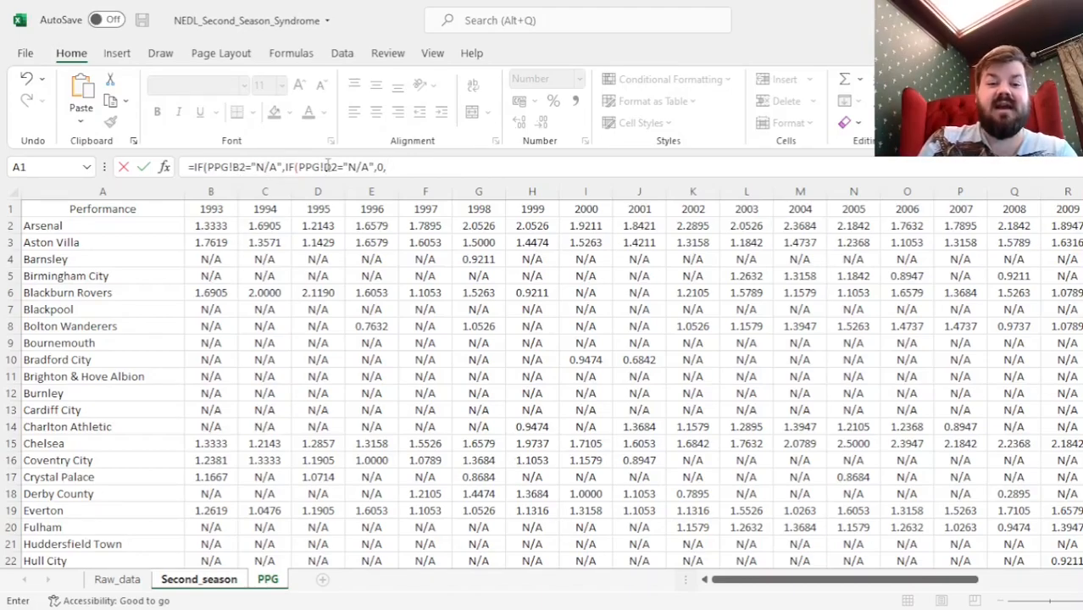
- Nest a third IF returning 0 when PPG!C2 equals "N/A" and otherwise 1, and finish the formula with 0 as the outer false result
type("IF(")
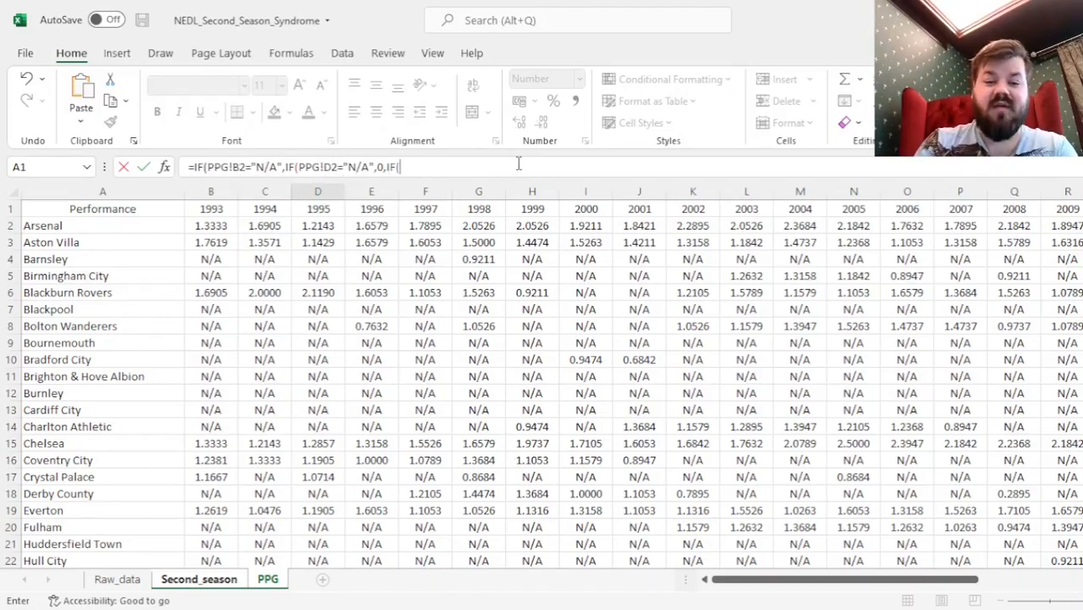
left_click(263, 227)
type("=\"N/A\"")
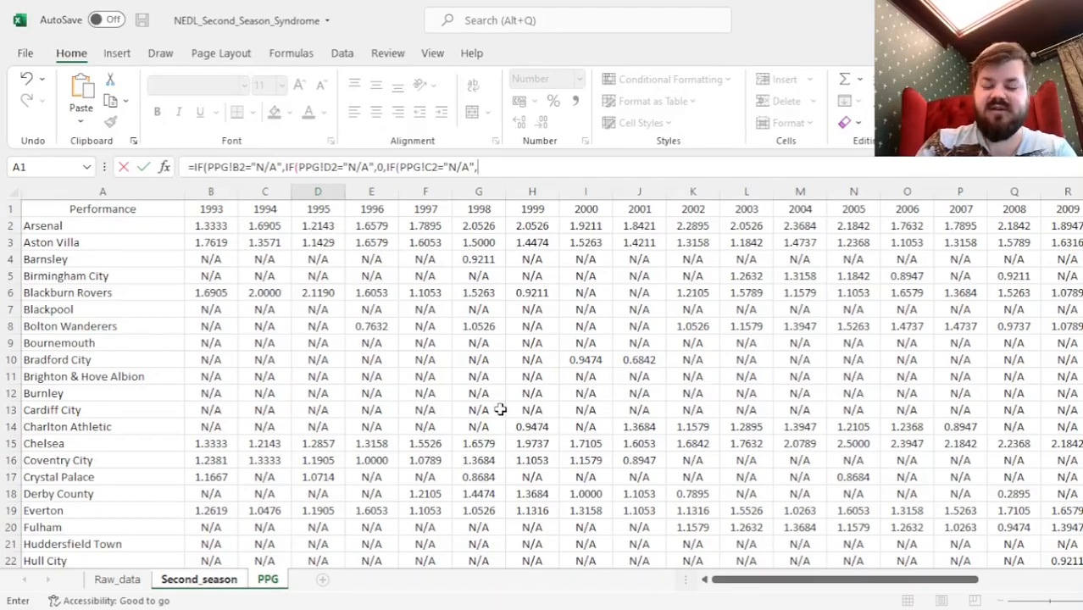
type(",0,")
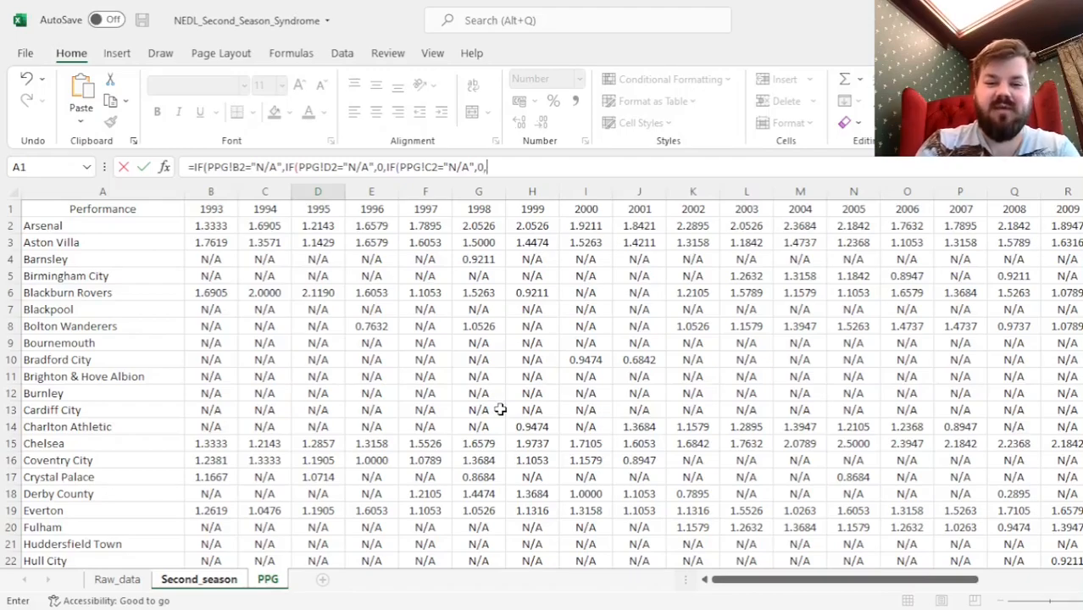
type("1)")
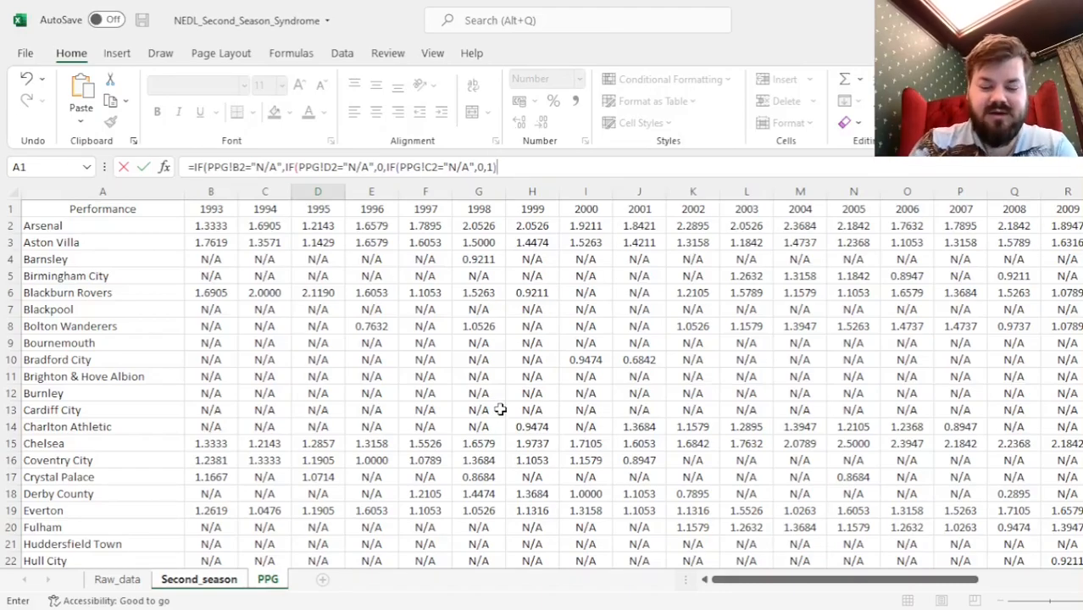
type("),0)")
key("Return")
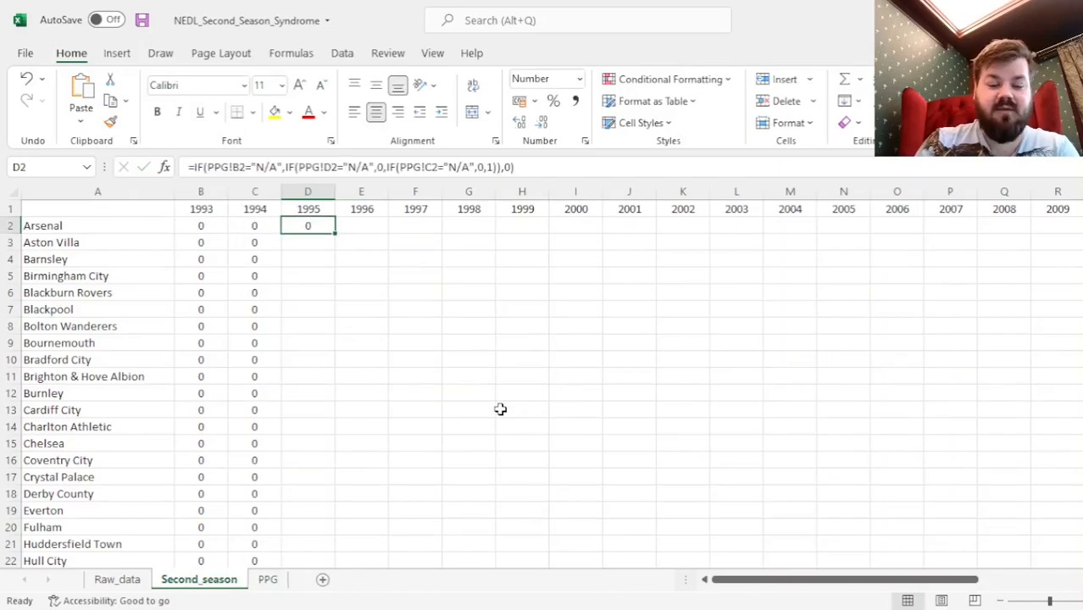
- Fill the D2 formula across Arsenal's row to the 2021 column and select D2:AD2
left_click_drag(335, 234, 1042, 255)
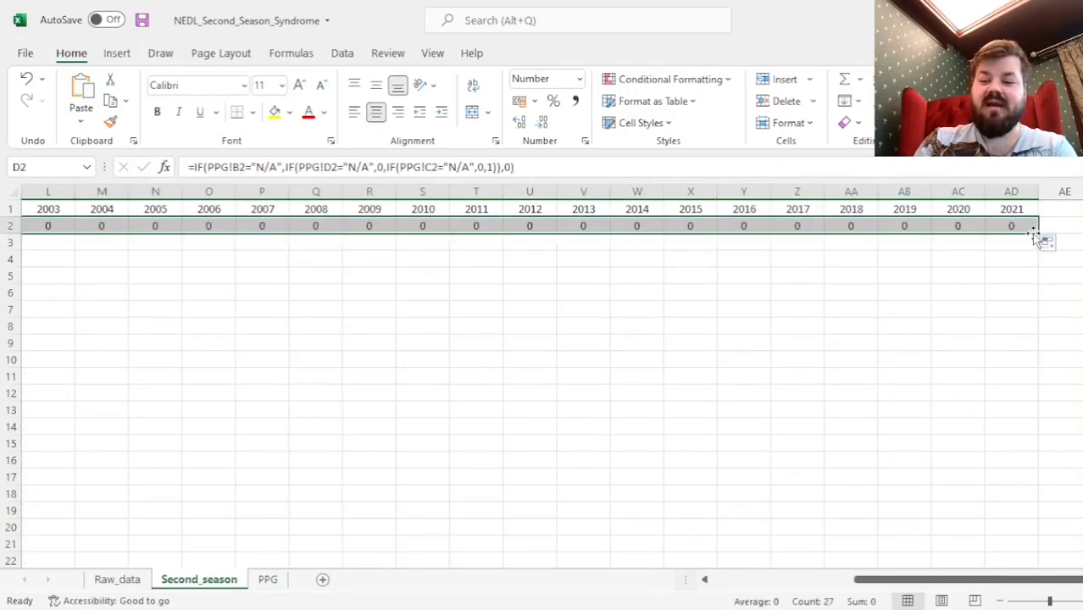
left_click(1033, 233)
key("ctrl+Left")
key("Right")
key("Right")
key("Right")
key("ctrl+shift+Right")
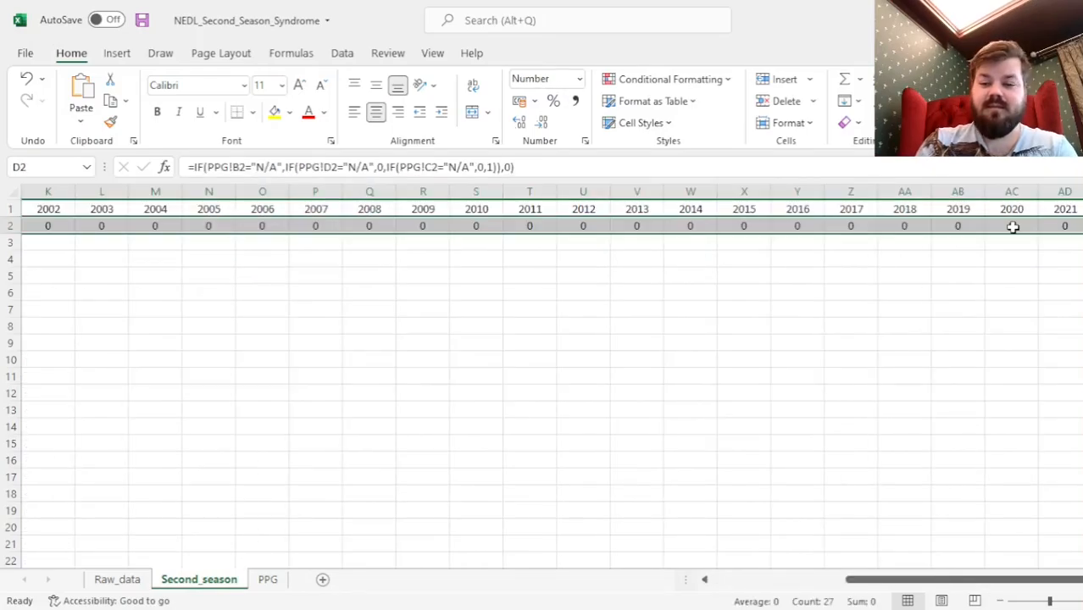
- Fill the row 2 indicator formulas down through the last team in row 50 and select the whole block B2:AD50
double_click(1082, 233)
key("Left")
key("Left")
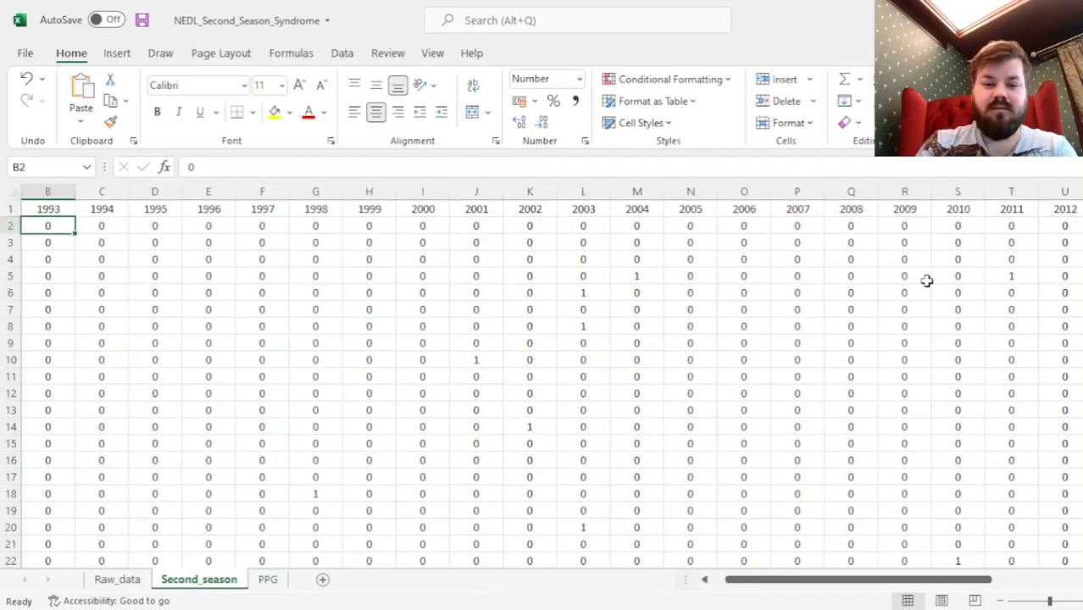
key("ctrl+shift+Right")
key("ctrl+shift+Down")
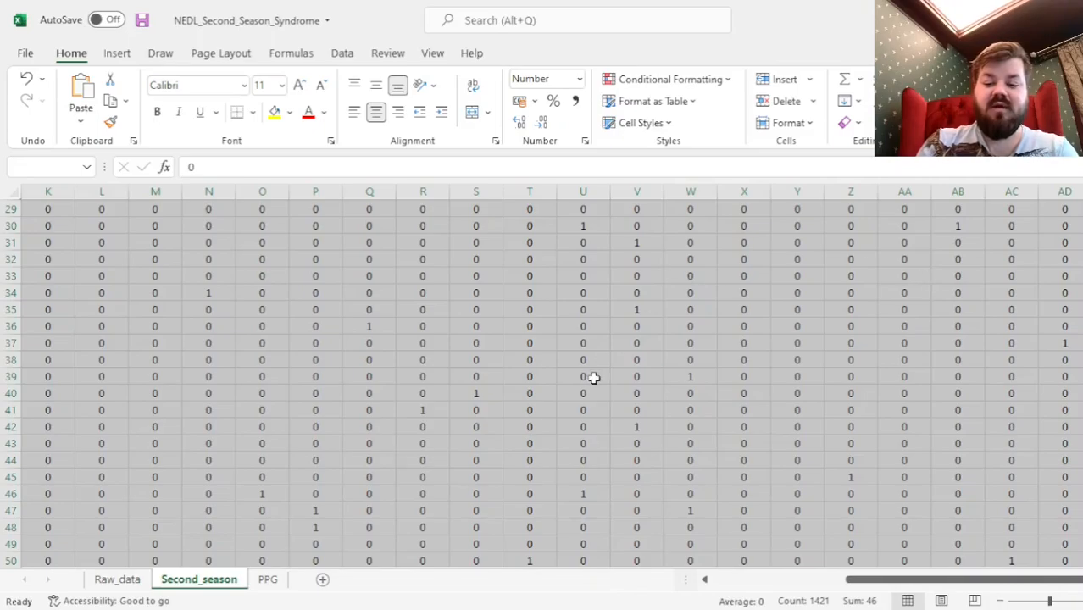
scroll(593, 378, "down", 3)
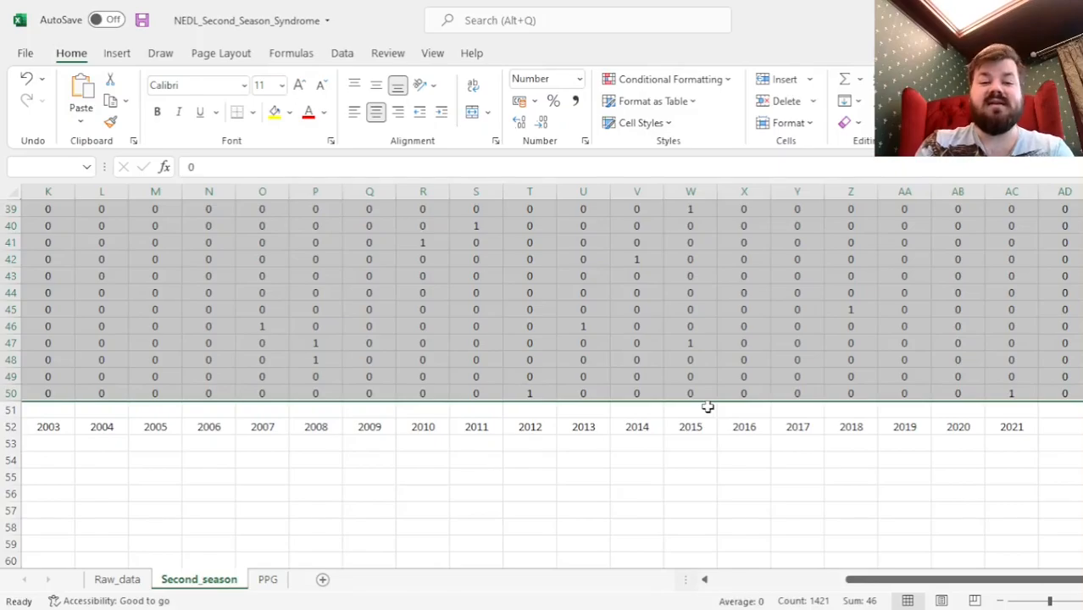
- Total the 1994 second-season flags in B53 of Second_season with =SUM(C2:C50) and fill the totals across to 2021 in AC53
key("ctrl+Home")
key("Right")
key("ctrl+Down")
key("Down")
key("Down")
key("Down")
key("Down")
key("Down")
key("Up")
key("Up")
type("=SUM(")
key("Up")
key("Up")
key("Up")
key("ctrl+Up")
key("Right")
key("Down")
key("ctrl+shift+Down")
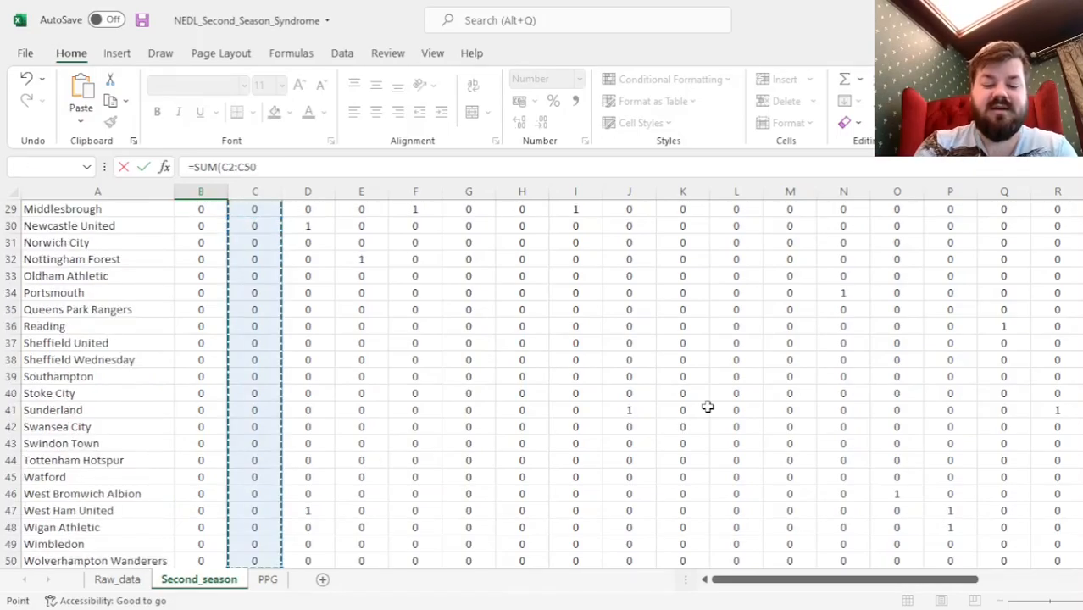
key("Return")
key("Up")
left_click_drag(228, 555, 1031, 551)
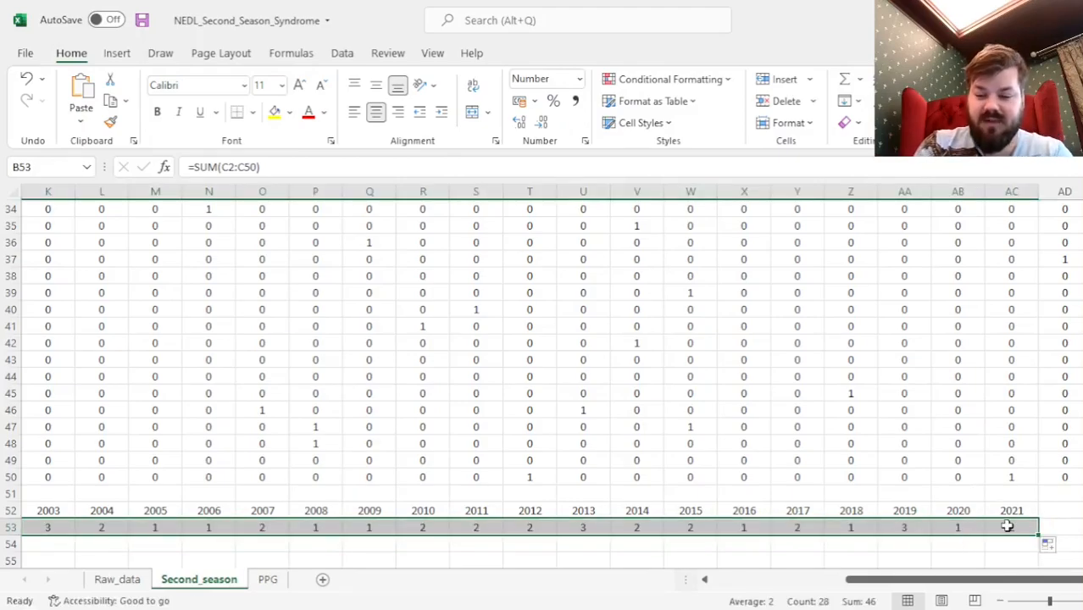
- Review the yearly second-season counts in row 53, going from 2019 back to 1994
left_click(888, 526)
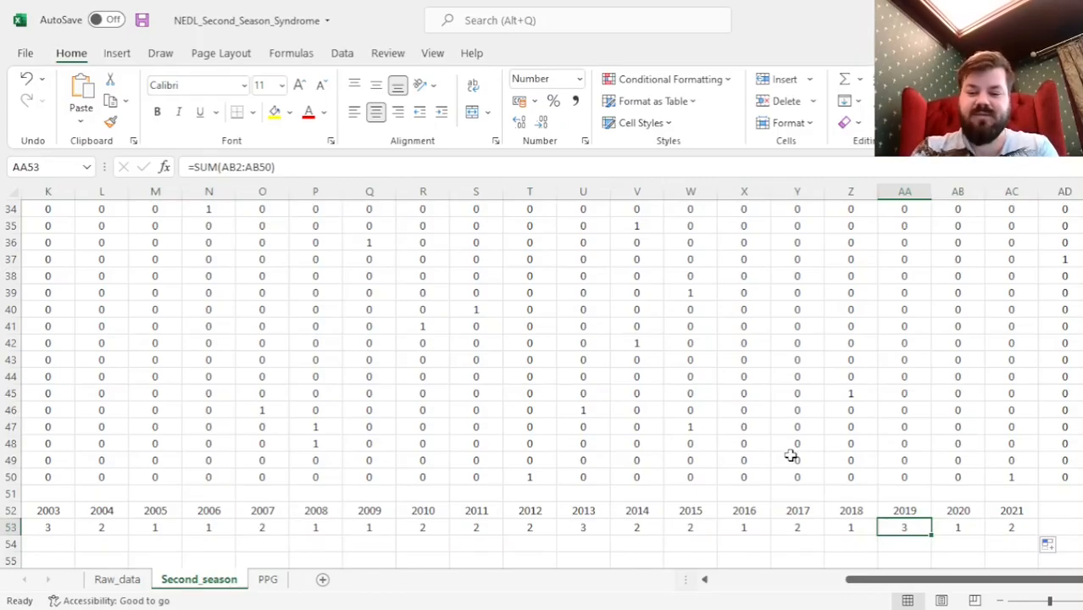
key("Left")
key("Left")
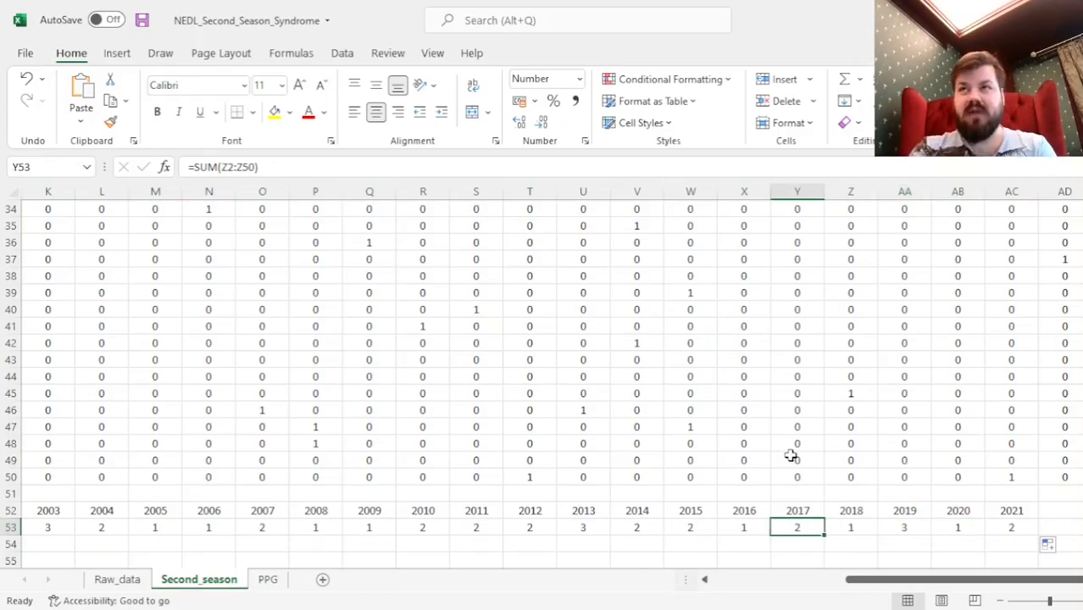
key("Left")
key("Left")
key("Left")
key("Left")
key("Left")
key("Left")
key("Left")
key("Left")
key("Left")
key("Left")
key("Left")
key("Left")
key("Left")
key("Left")
key("Left")
key("Left")
key("Left")
key("Left")
key("Left")
key("Left")
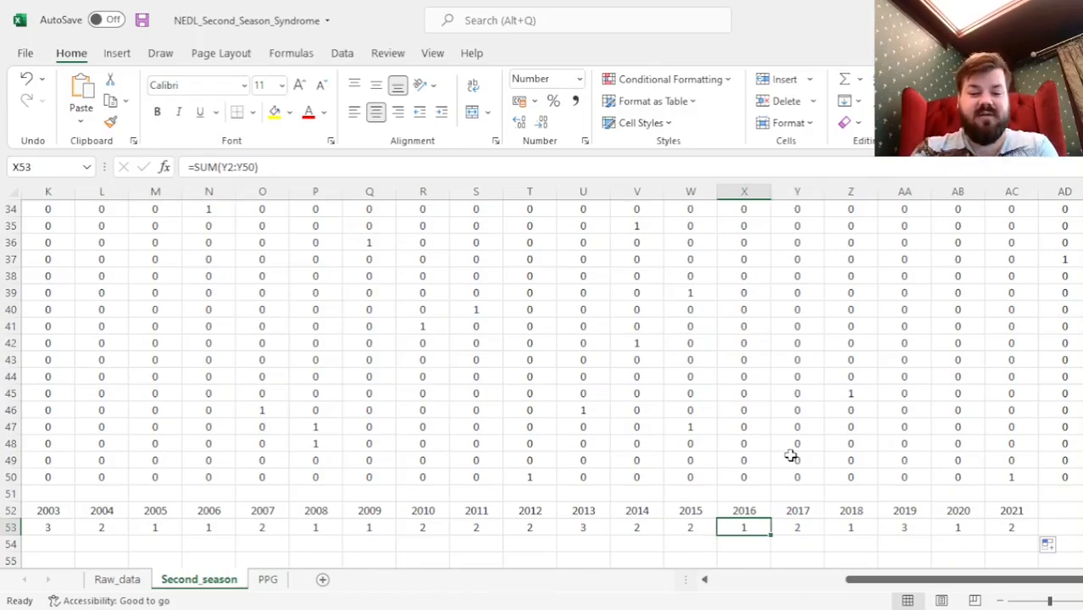
key("Right")
key("Right")
key("Right")
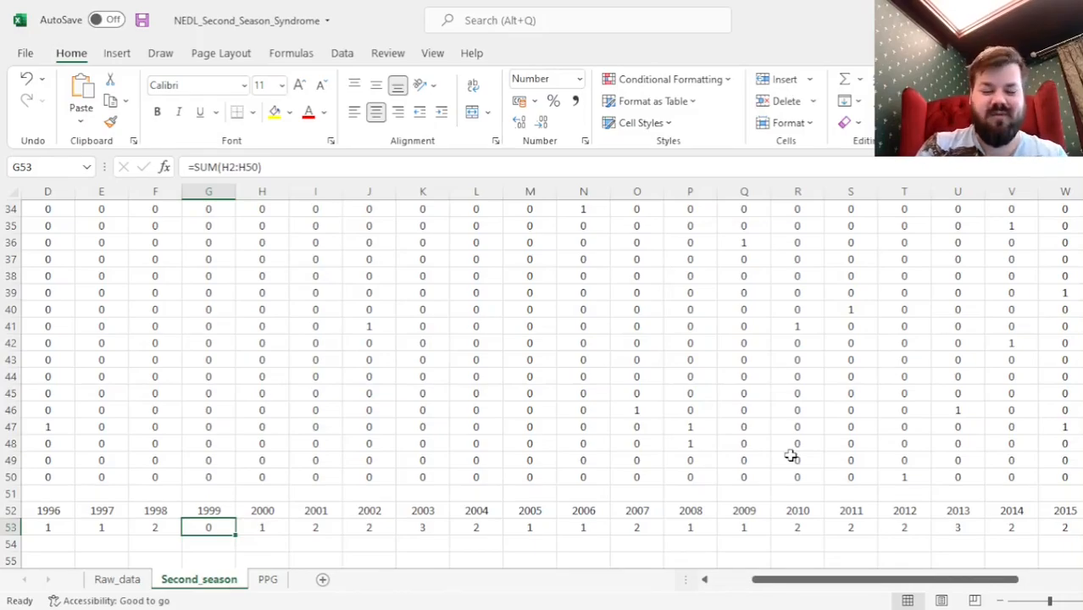
key("Home")
key("Right")
- Begin an IFERROR formula in C53 of the PPG sheet for Arsenal's 1994 performance difference
left_click(267, 579)
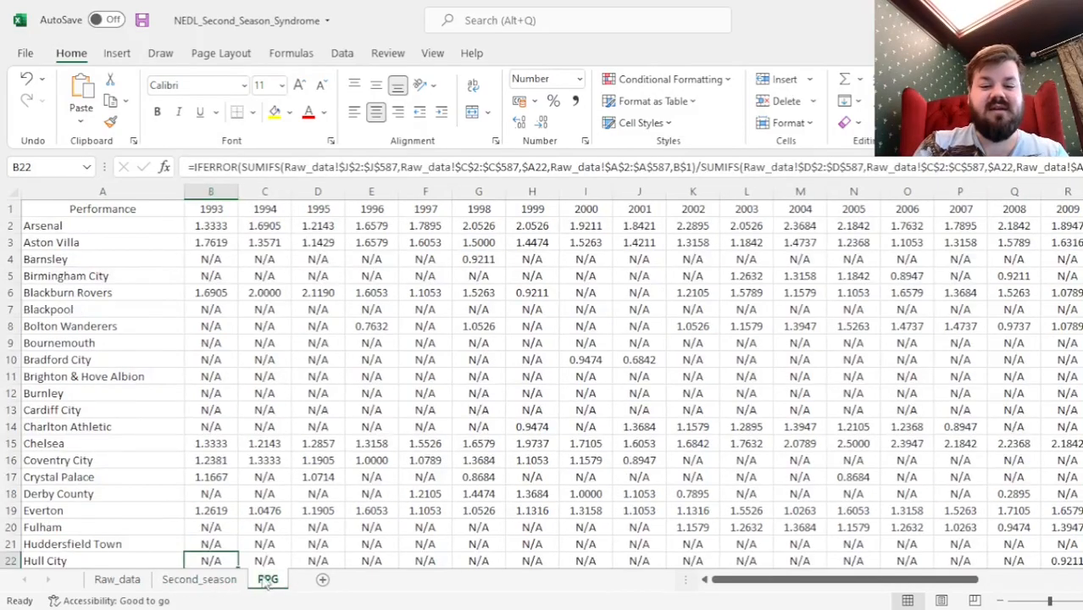
left_click(302, 283)
key("ctrl+Down")
key("Down")
key("Down")
key("Down")
key("Down")
key("Down")
key("Down")
key("Down")
key("Down")
key("Down")
key("Down")
key("Down")
key("Down")
key("Down")
key("Up")
key("Up")
key("Up")
key("Up")
key("Up")
key("Up")
key("Up")
key("Up")
key("Up")
key("Up")
key("Left")
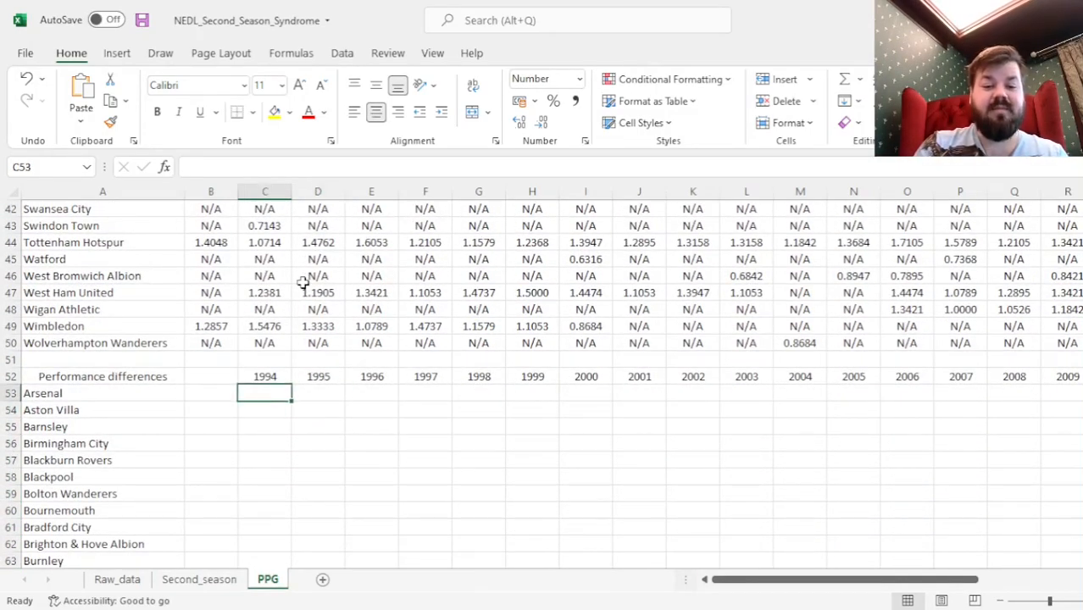
type("=")
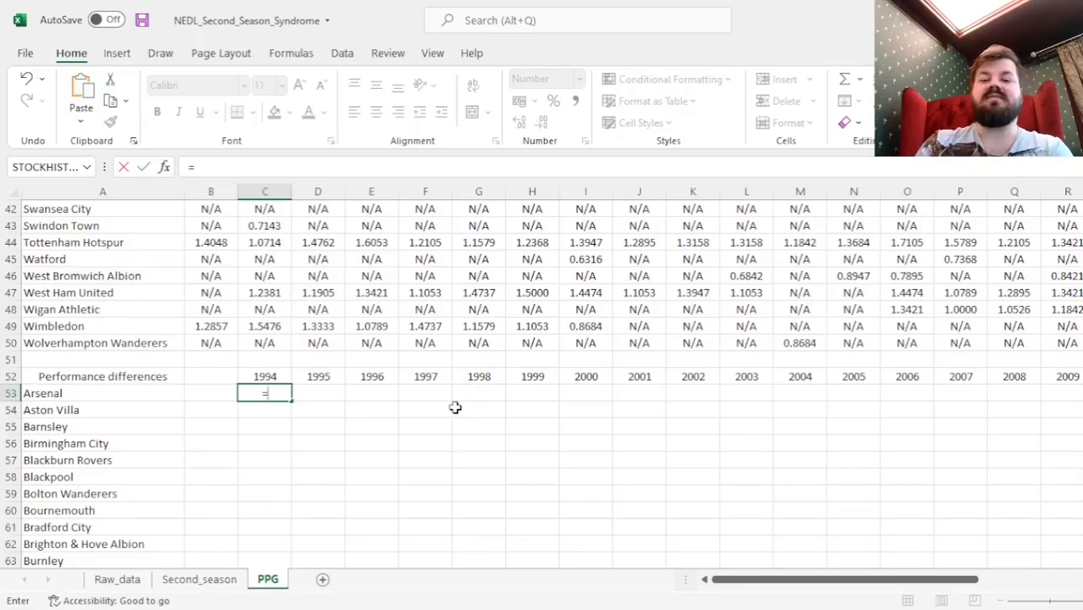
type("IFERROR(")
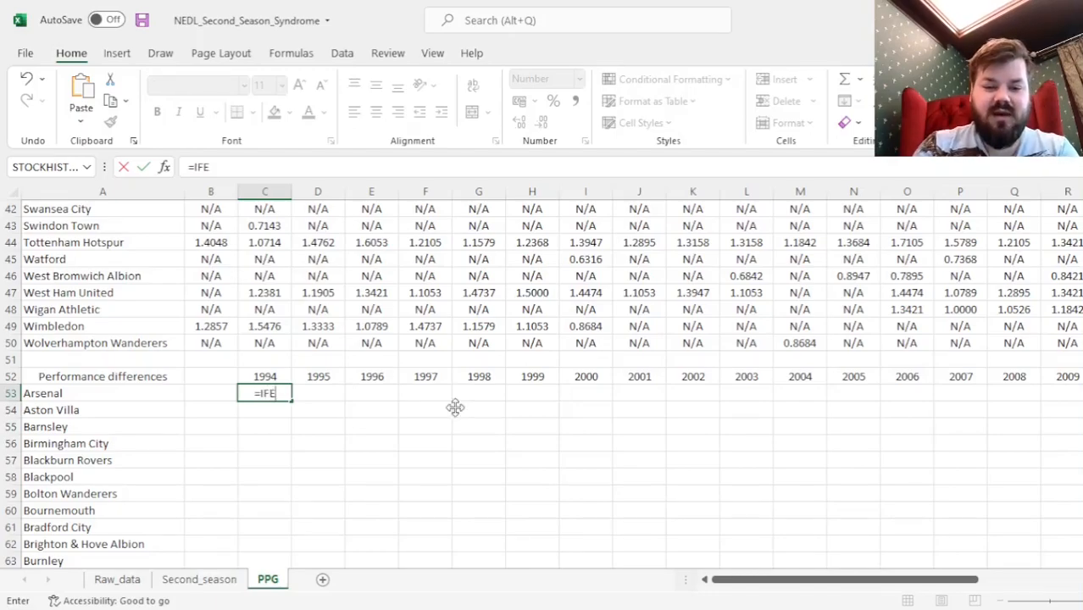
- Complete the C53 formula with C2-B2 as the value and "N/A" as the error result
left_click(267, 297)
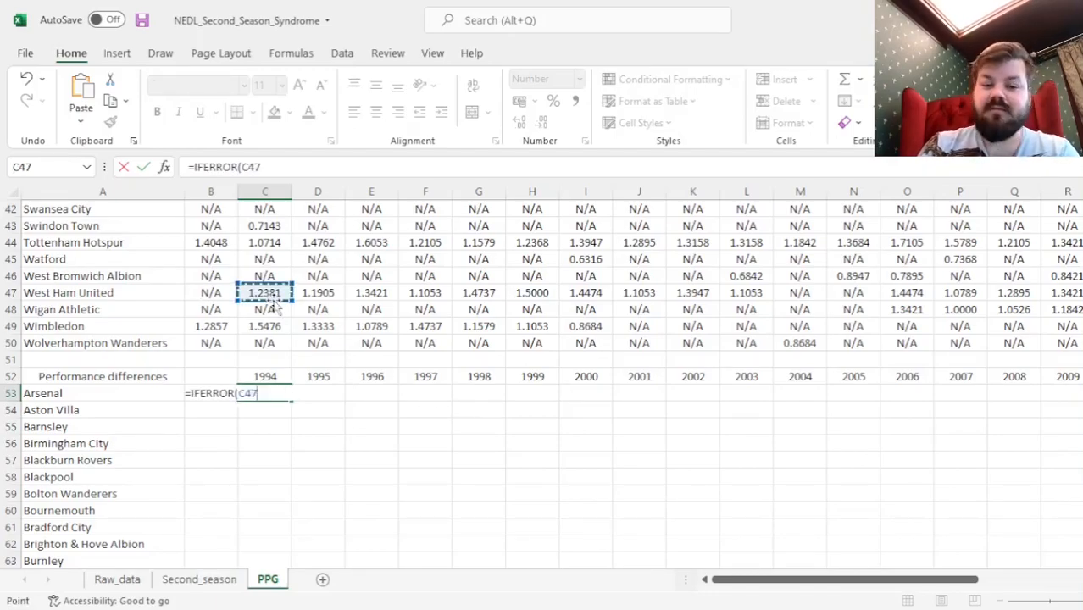
key("ctrl+Up")
key("Down")
type("-")
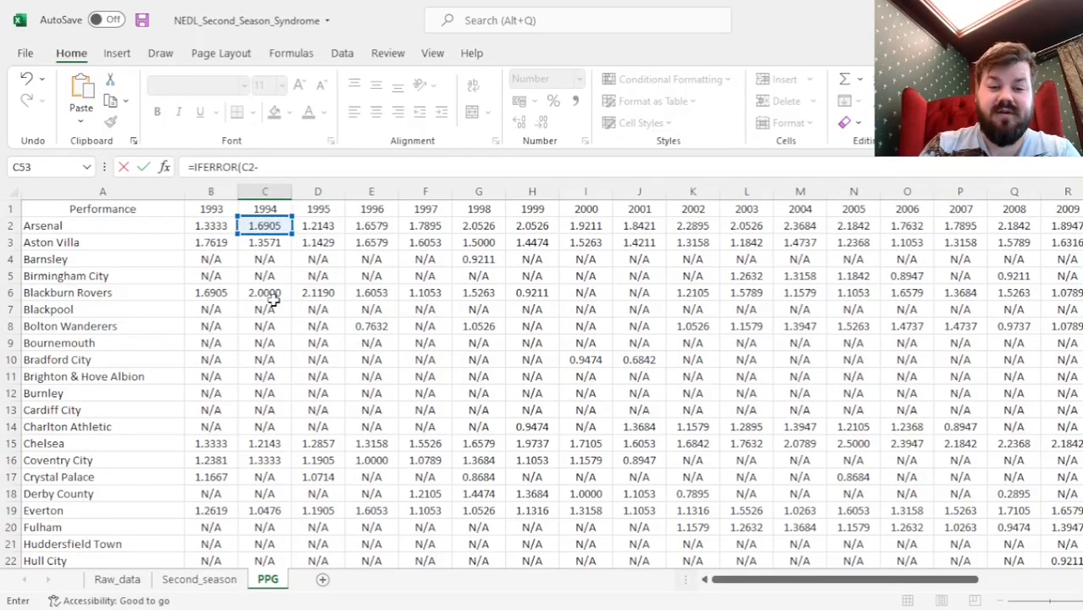
left_click(212, 224)
type(",\"N/A\"")
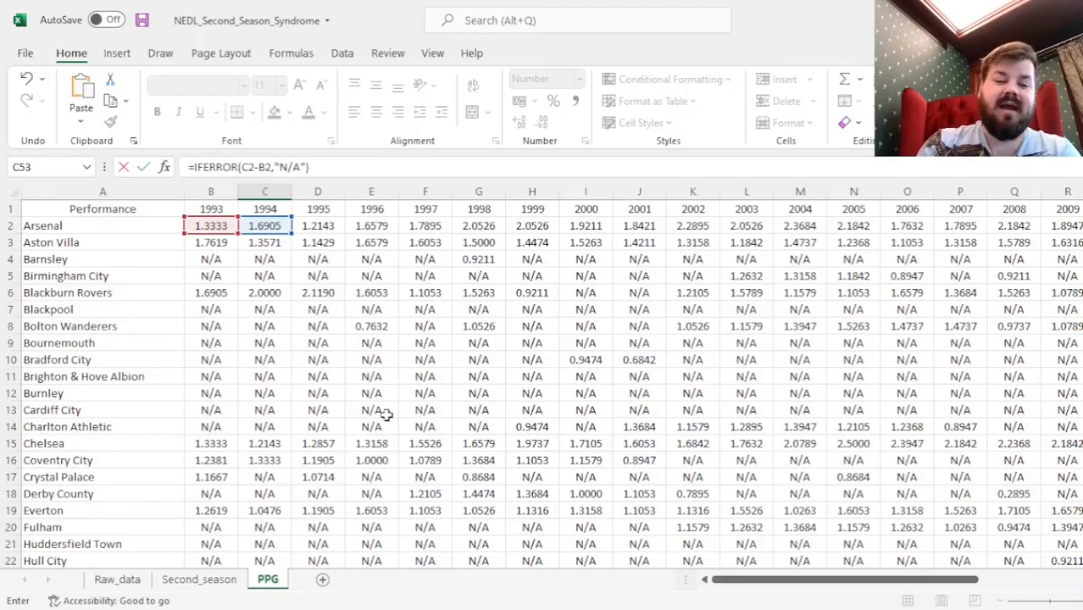
key("ctrl+Return")
- Fill the C53 difference formula across to 2021 in column AD and down through all teams to row 101
left_click_drag(293, 554, 1047, 526)
scroll(1026, 449, "down", 3)
left_click_drag(967, 578, 1017, 555)
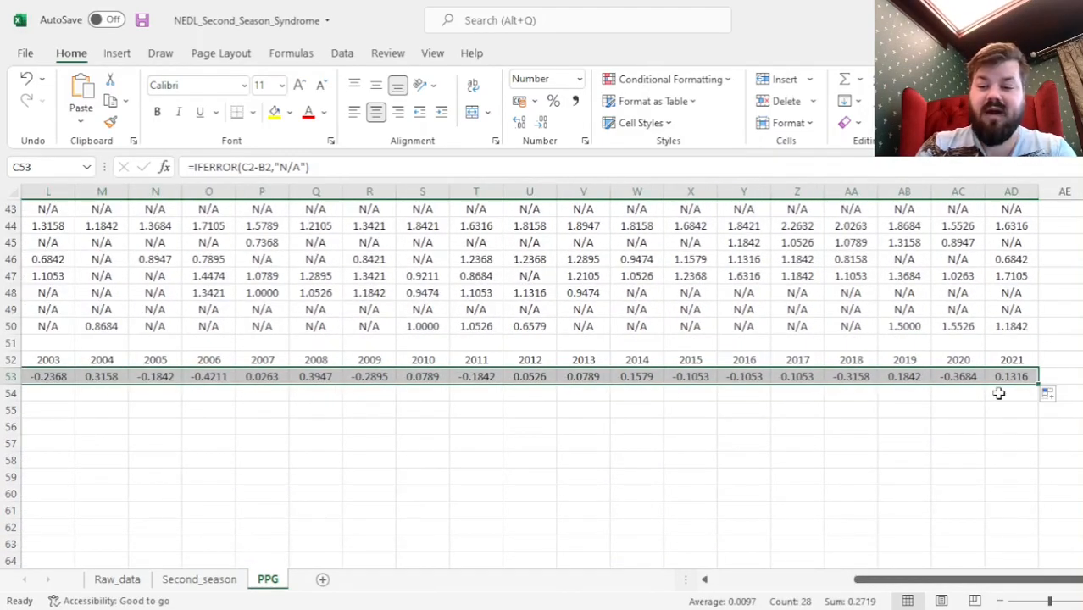
left_click_drag(1040, 383, 1012, 472)
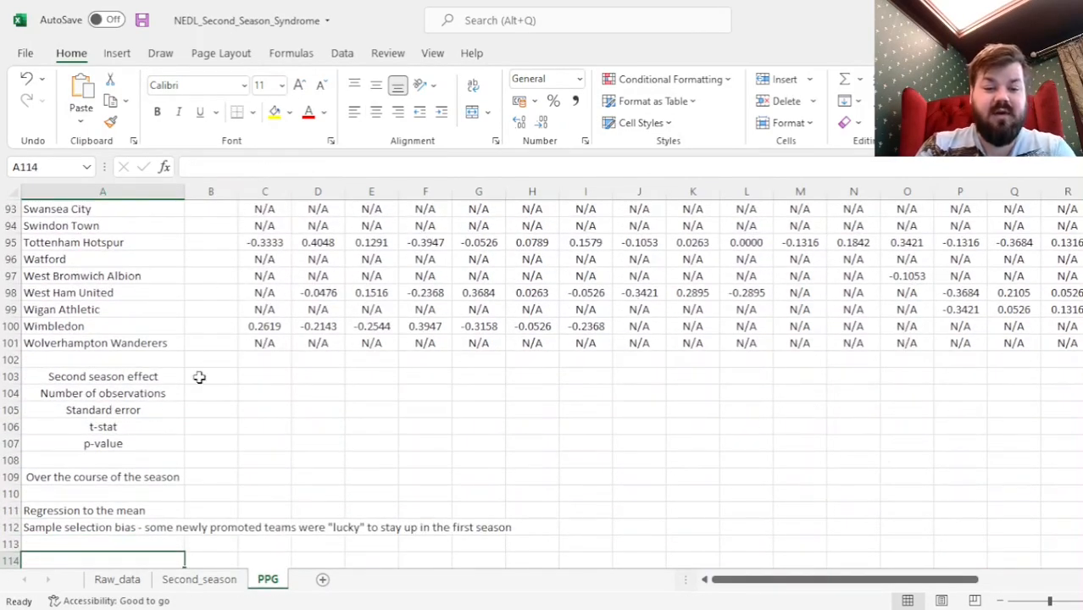
- Begin an AVERAGEIF formula in B103 for the second season effect, using Second_season!C2:AD50 as the range and 1 as the criterion
left_click(211, 377)
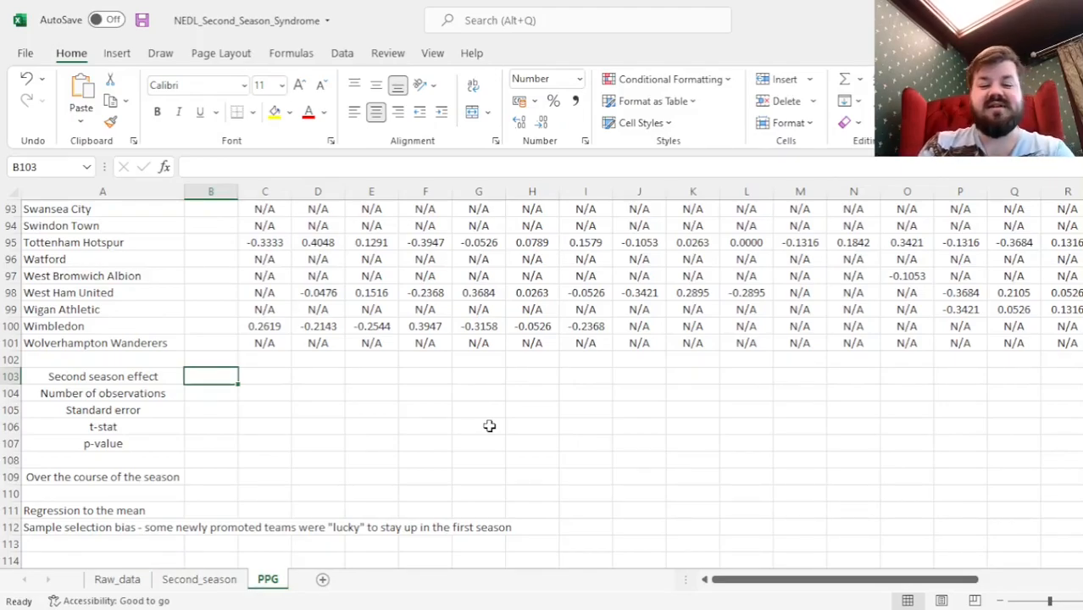
type("=AVERAGEIF(")
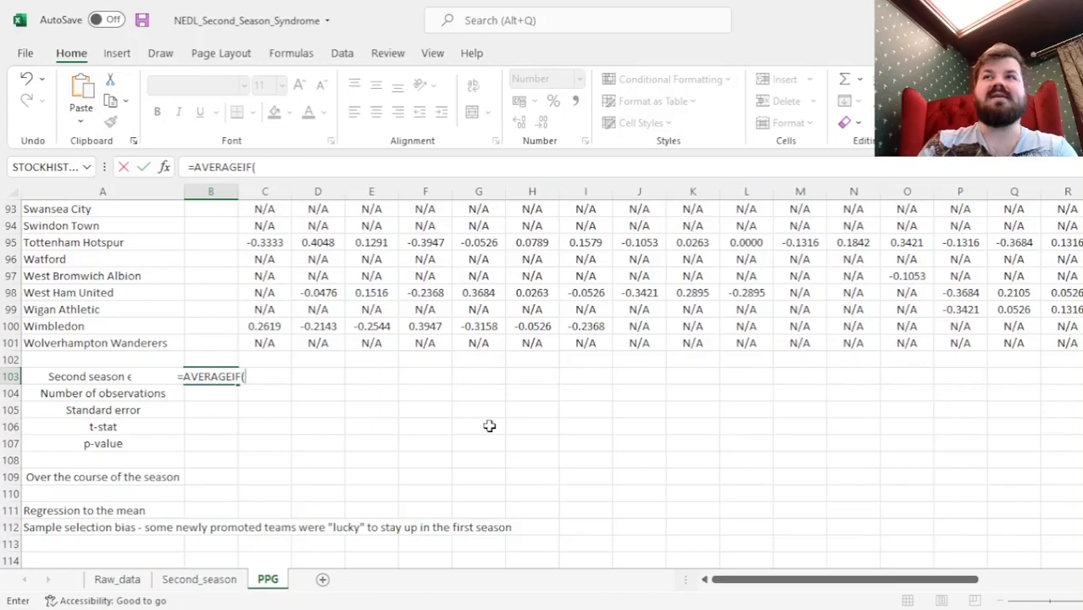
left_click(199, 580)
left_click(248, 349)
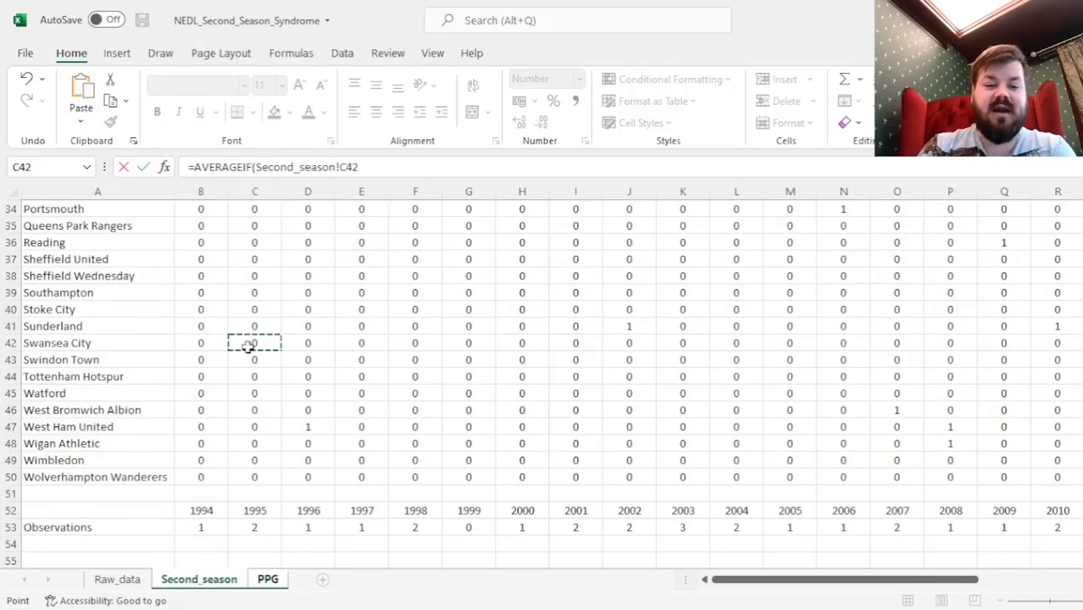
key("ctrl+Up")
key("Down")
key("ctrl+shift+Down")
key("ctrl+shift+Right")
scroll(437, 407, "down", 3)
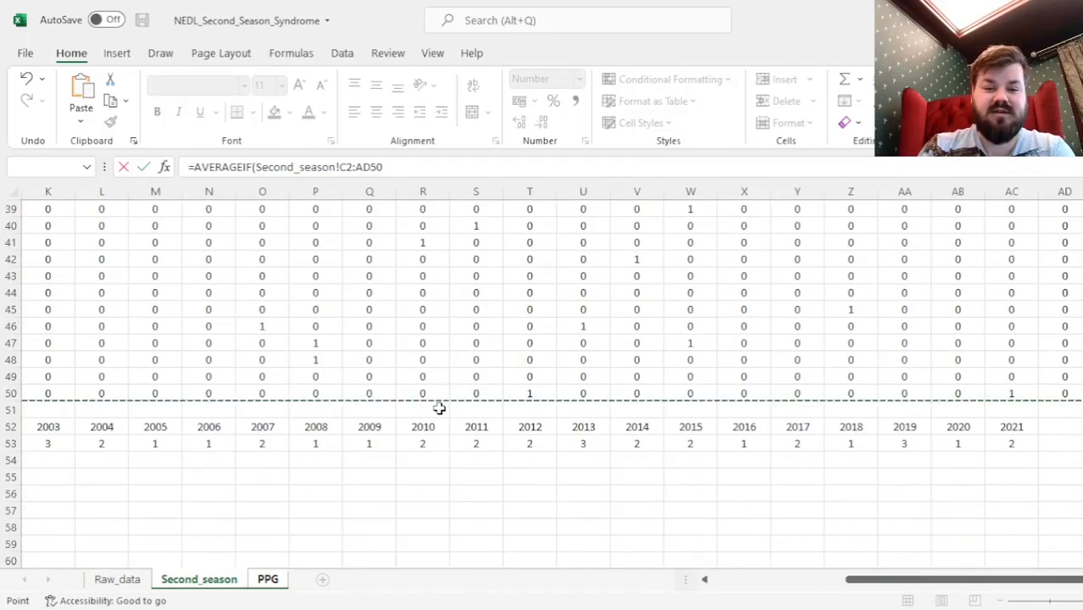
left_click(388, 167)
type(",1,")
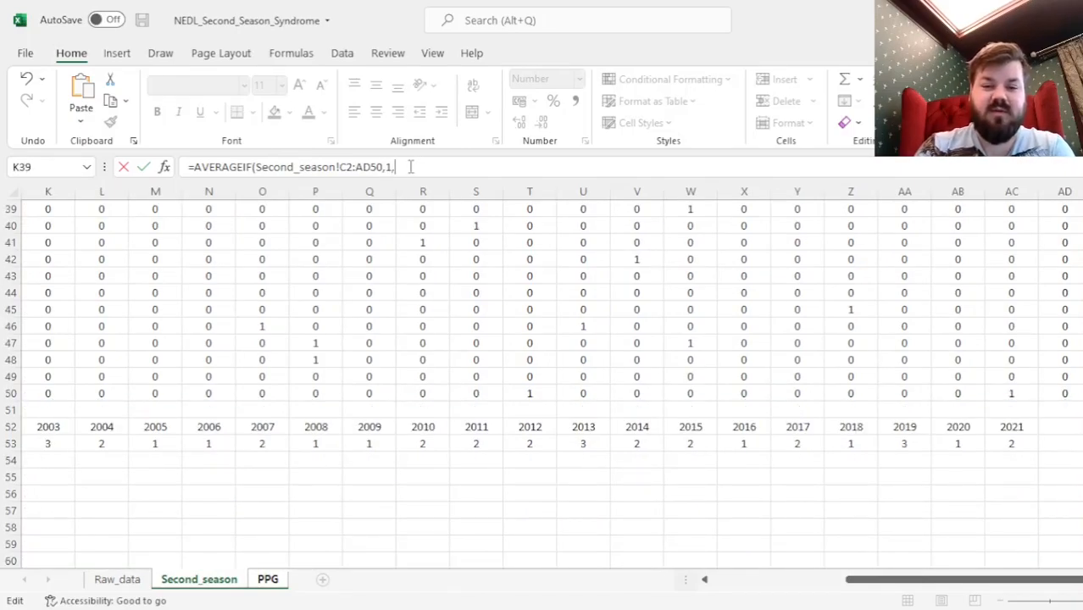
- Finish the AVERAGEIF formula with the performance differences C53:AD101 as the average range, without the redundant PPG! prefix
left_click(270, 579)
left_click(274, 345)
key("ctrl+Up")
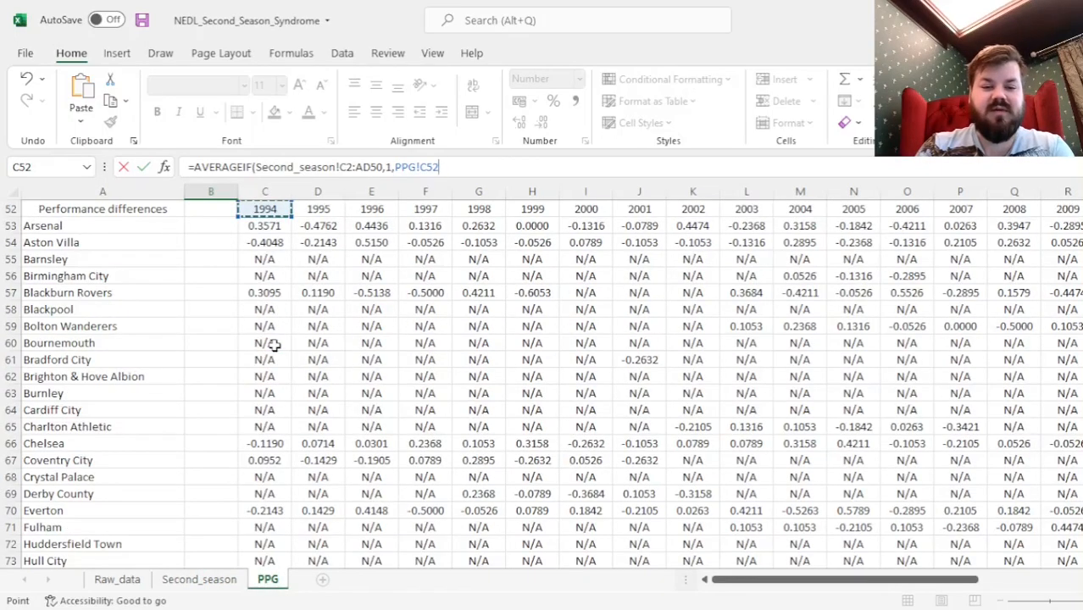
key("Down")
key("ctrl+shift+Down")
key("ctrl+shift+Right")
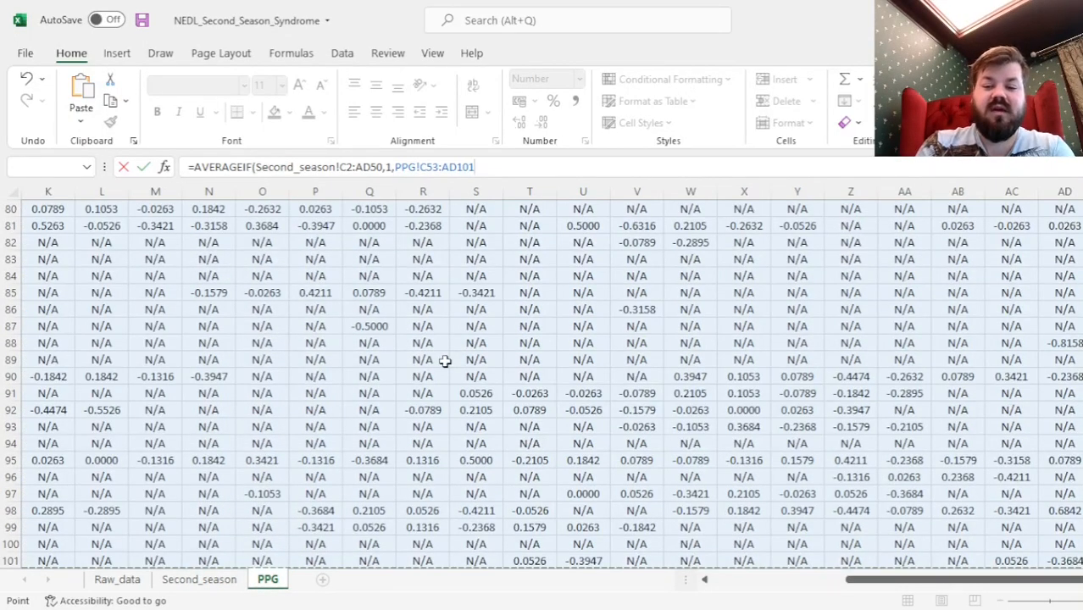
left_click(423, 167)
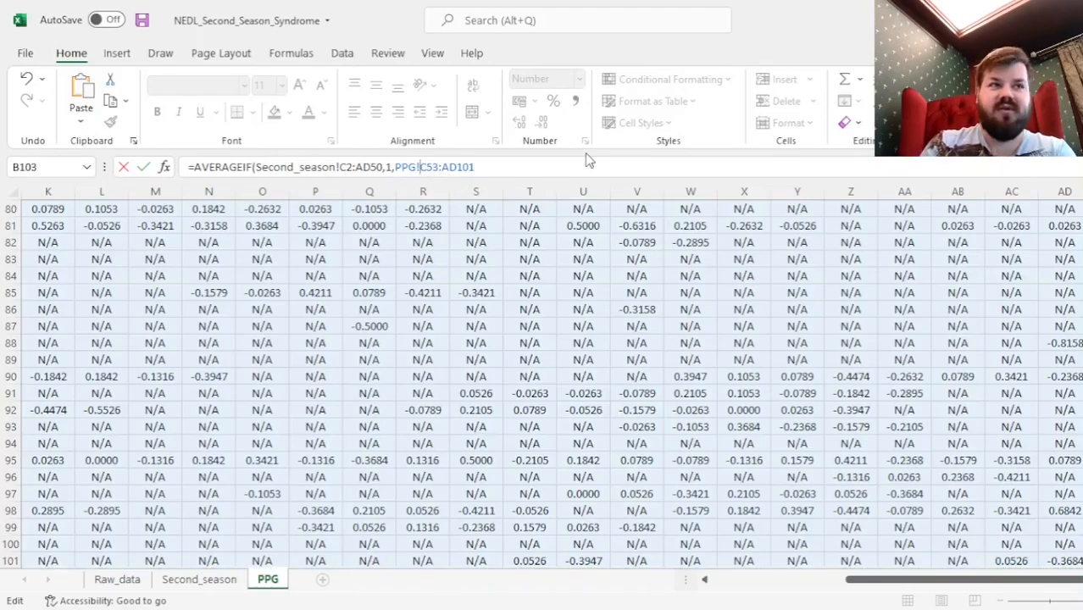
key("BackSpace")
key("BackSpace")
key("BackSpace")
key("BackSpace")
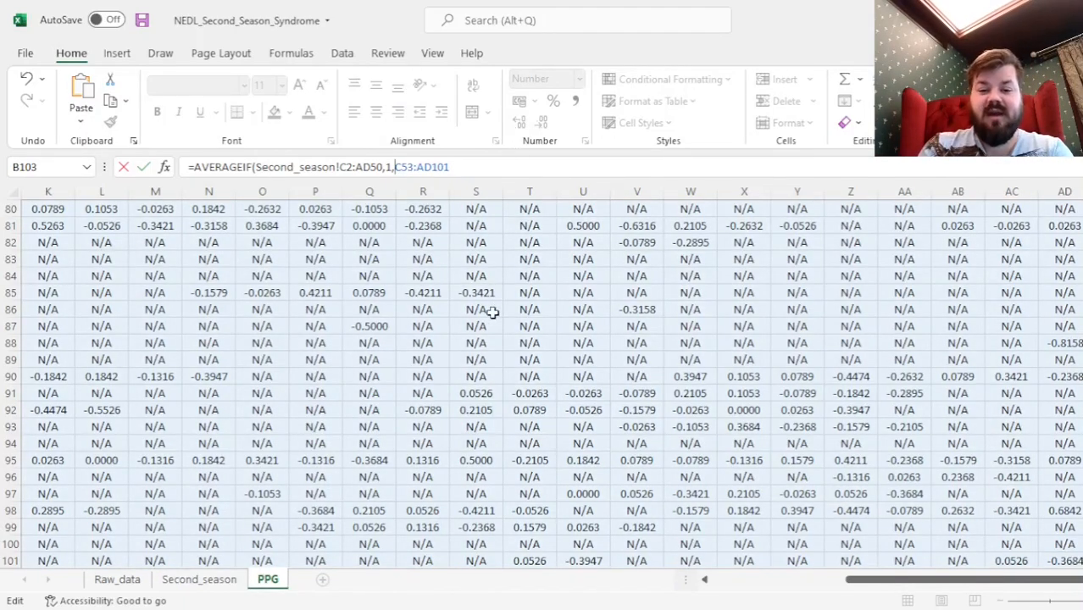
scroll(492, 313, "up", 3)
scroll(508, 517, "left", 5)
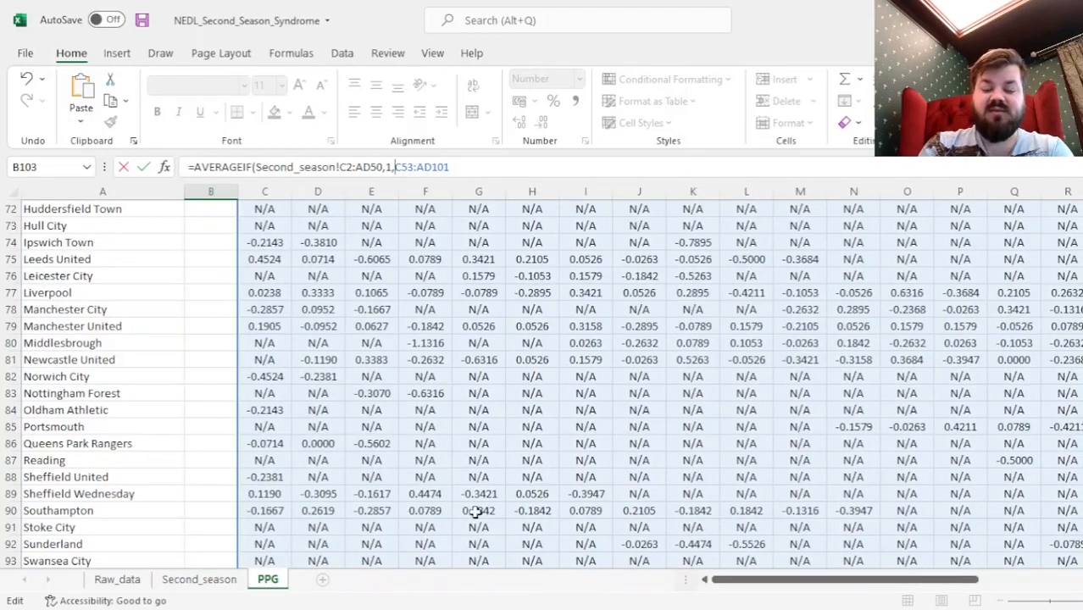
scroll(747, 340, "down", 10)
scroll(747, 341, "up", 3)
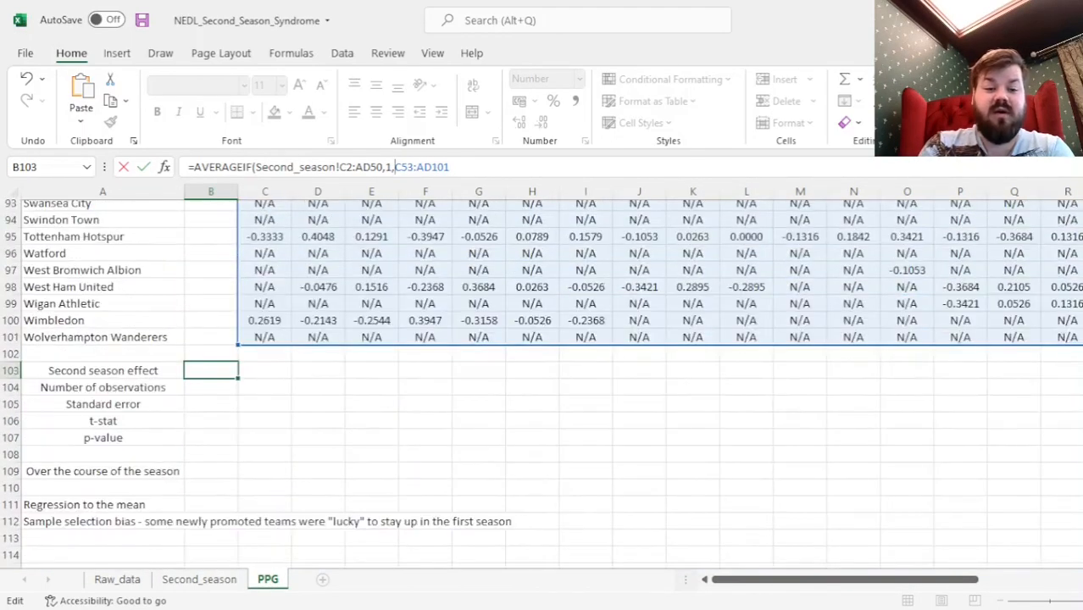
type(")")
key("Return")
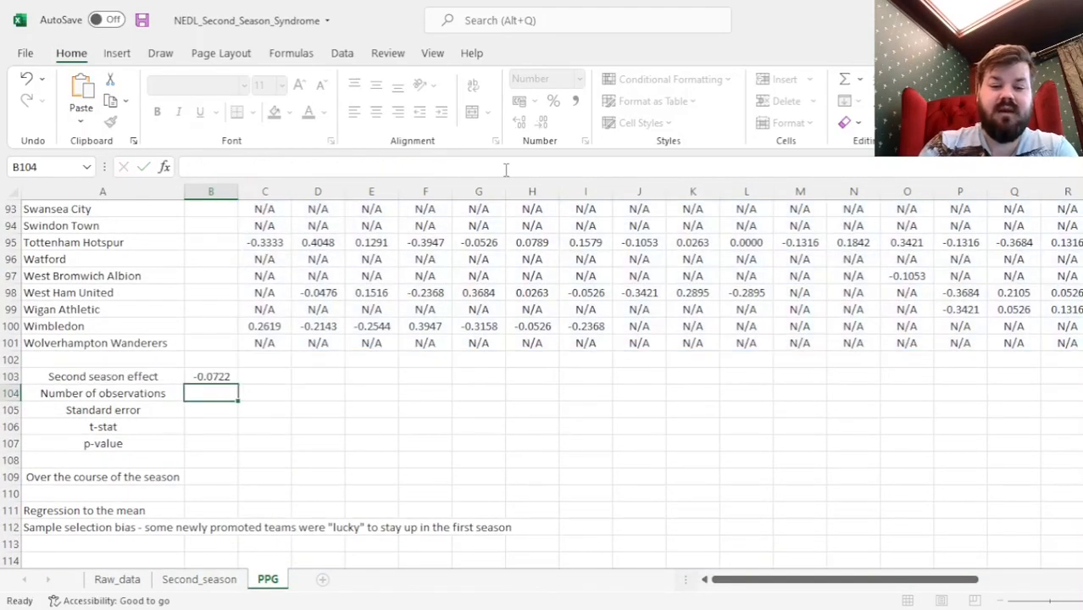
key("Up")
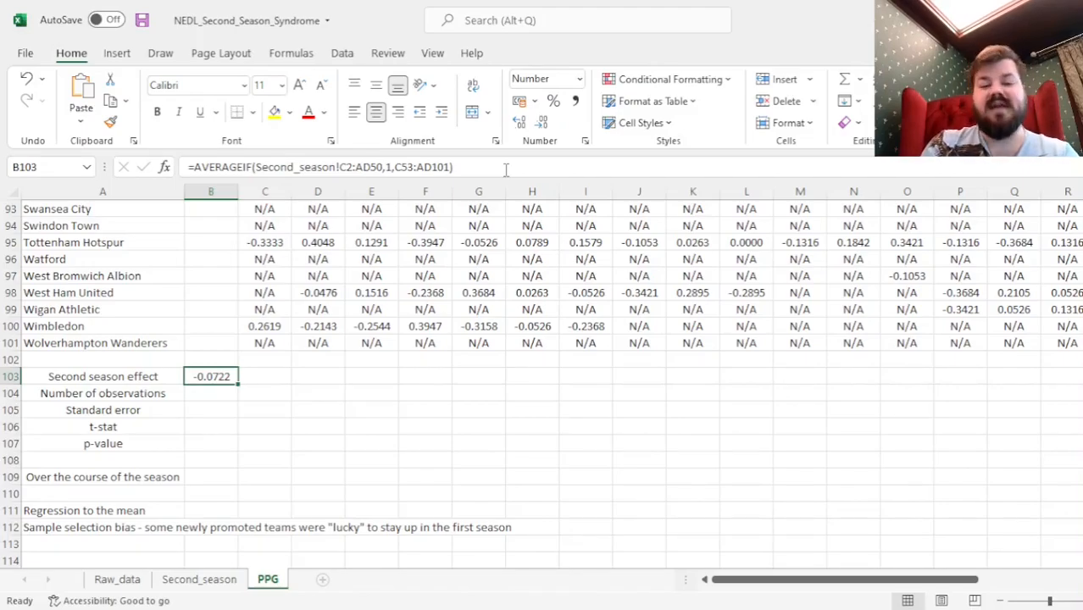
- Calculate the effect over the course of the season in B109 with =B103*36
key("Down")
key("Down")
key("Down")
key("Down")
key("Down")
key("Down")
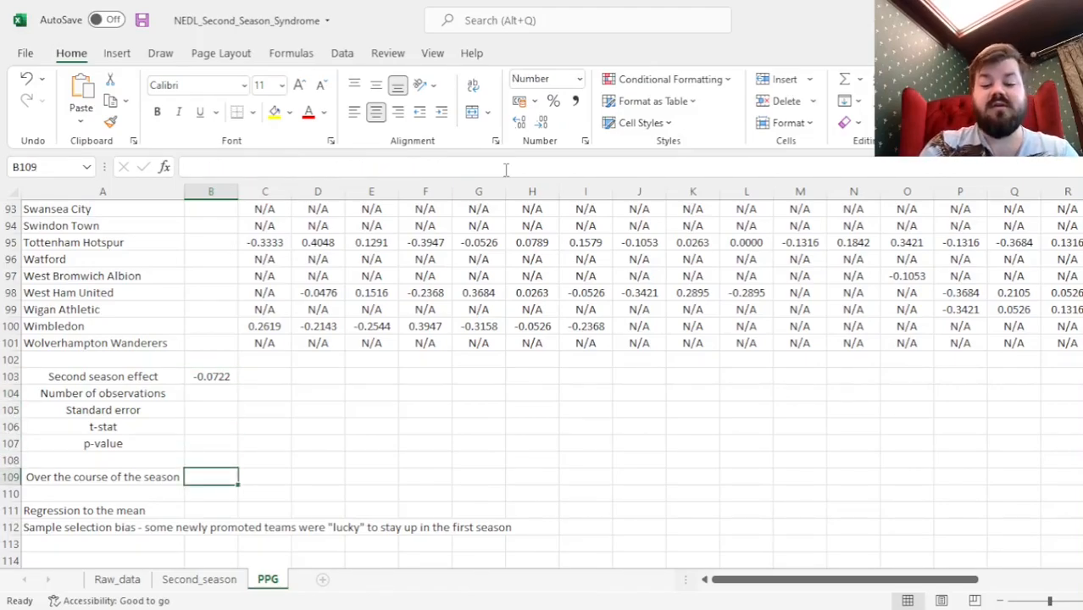
type("=")
key("Up")
key("Up")
key("Up")
key("Up")
key("Up")
key("Up")
type("*36")
key("Return")
key("Up")
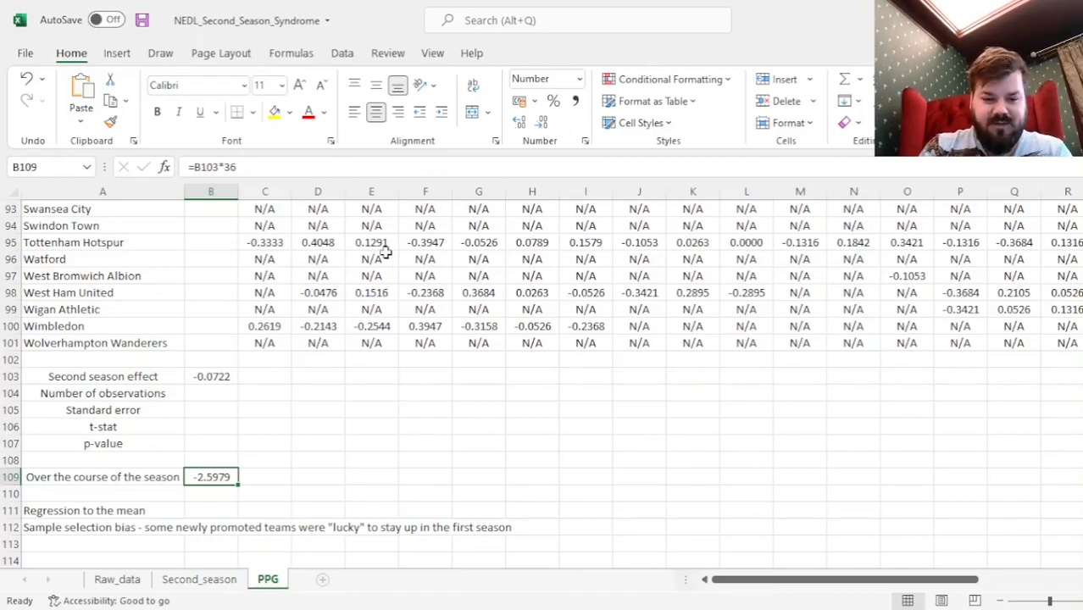
- Calculate the number of observations in B104 by summing the second season flags in Second_season!C2:AD50
left_click(229, 374)
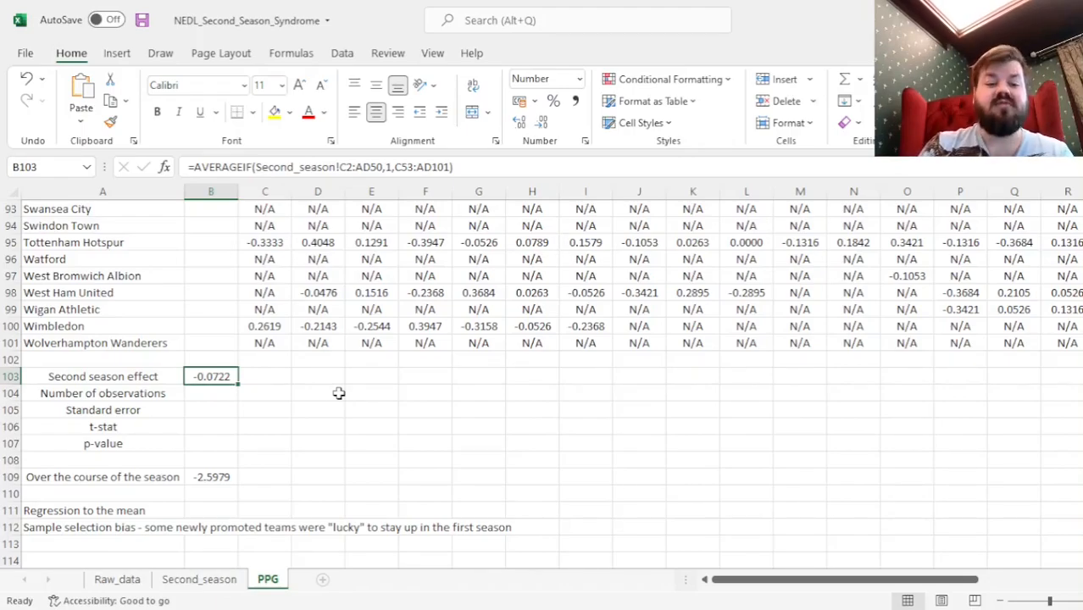
key("Down")
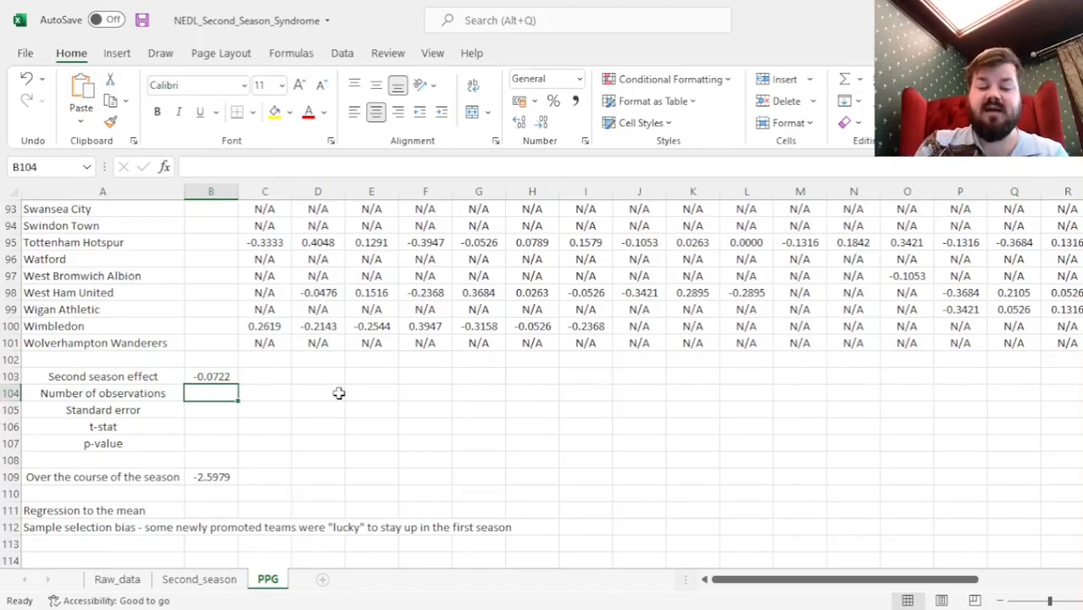
key("Down")
key("Up")
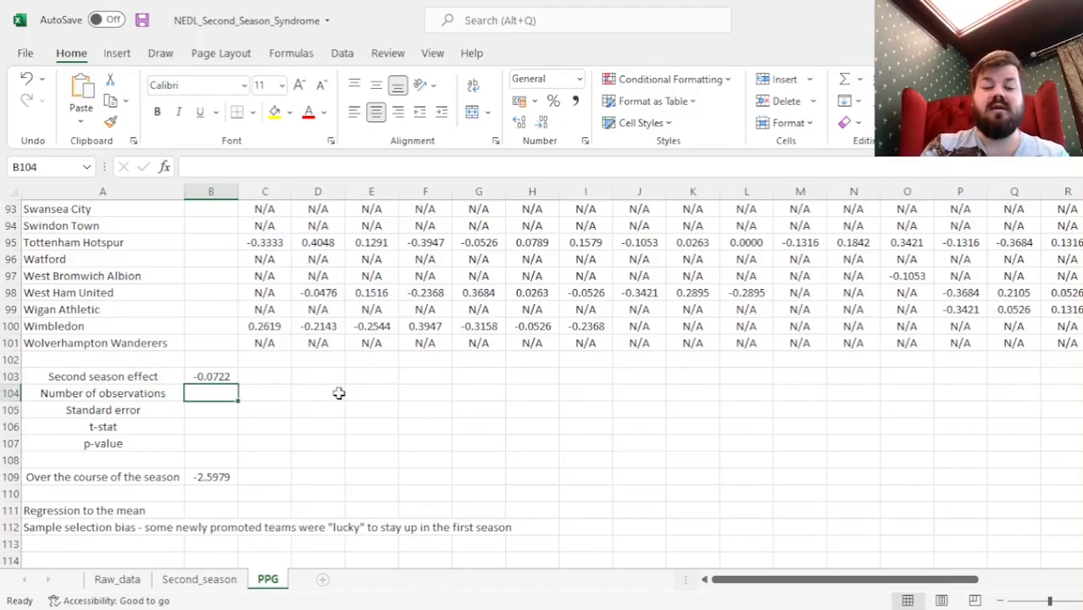
key("Up")
key("Down")
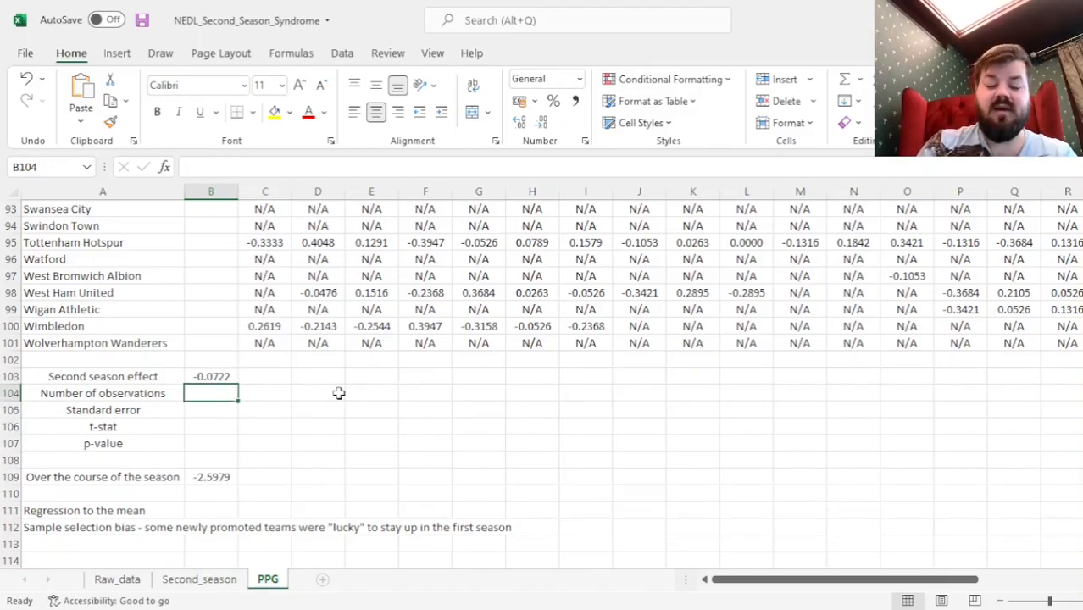
type("=SUM(")
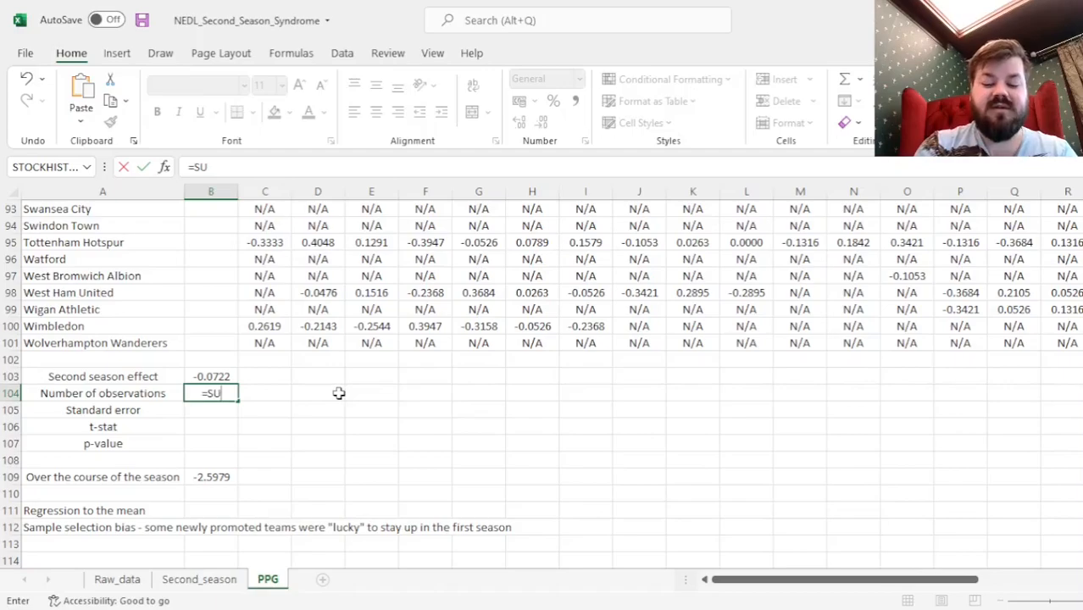
left_click(204, 582)
left_click(139, 254)
key("ctrl+Up")
key("ctrl+Left")
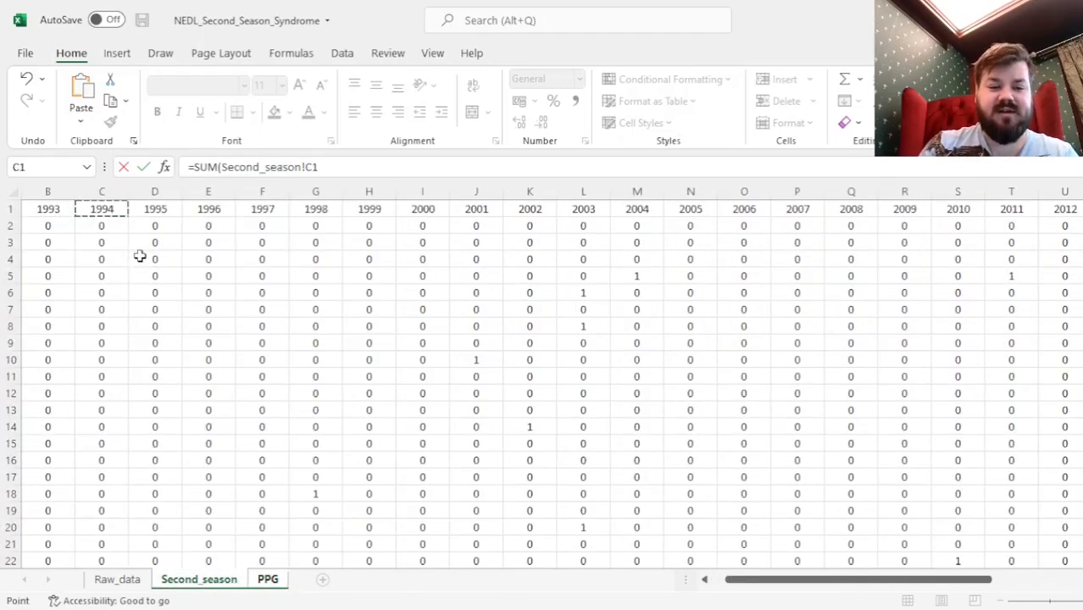
key("Down")
key("ctrl+shift+Down")
key("ctrl+shift+Right")
key("Return")
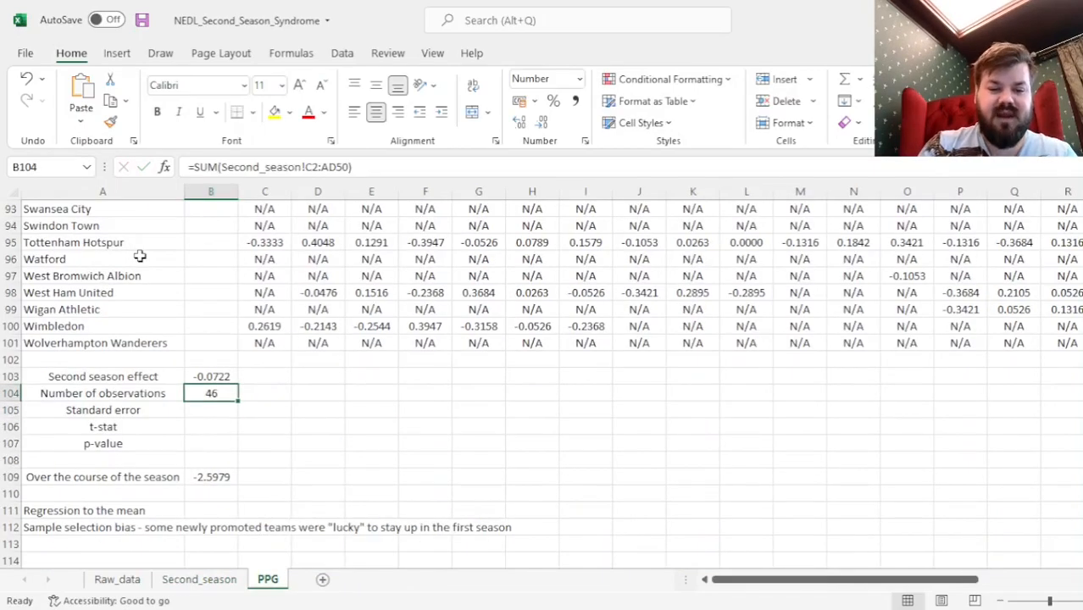
- Begin a STDEV.S formula in B105 for the standard error, with a nested IF testing whether Second_season!C2:AD50 equals 1
type("=")
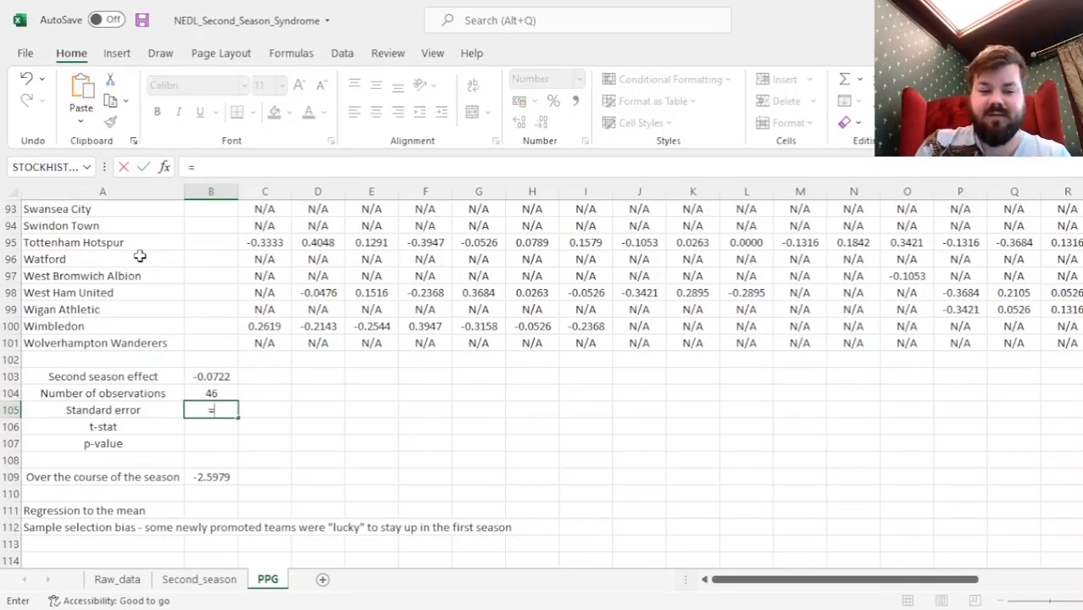
type("STDEV.S(")
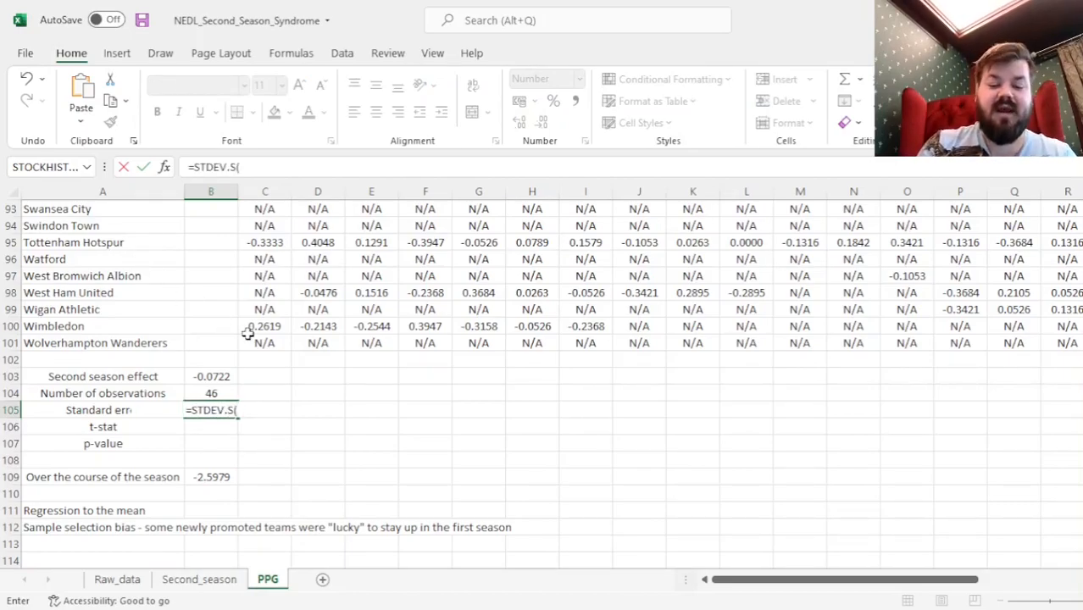
type("IF(")
left_click(200, 579)
left_click(127, 345)
key("ctrl+Up")
key("Left")
key("Left")
key("Left")
key("Left")
key("Left")
key("Left")
key("Left")
key("Left")
key("Left")
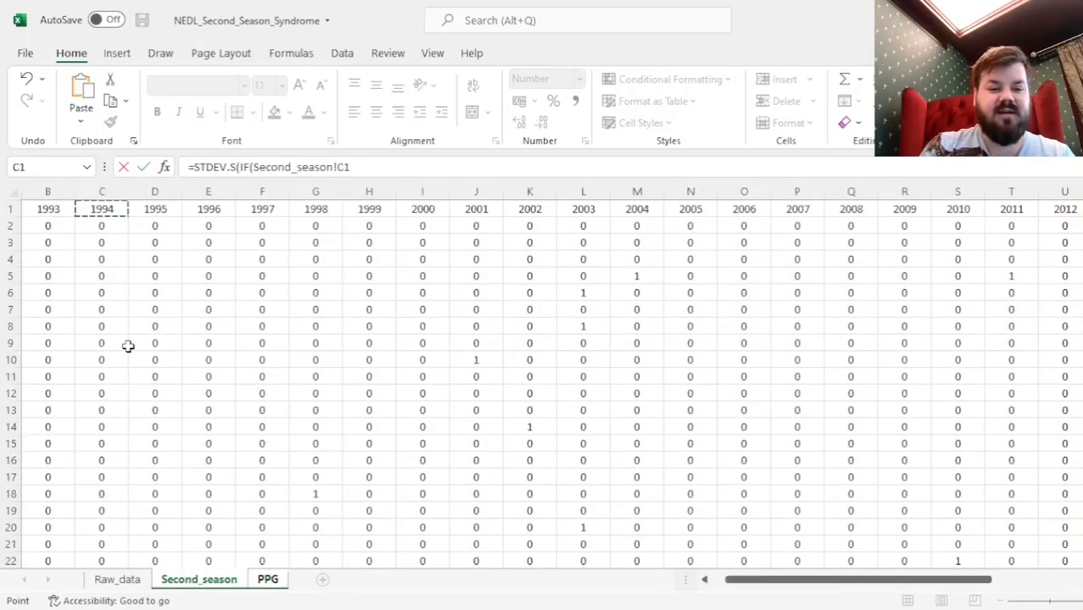
key("Left")
key("Left")
key("Right")
key("Right")
key("Down")
key("ctrl+shift+Down")
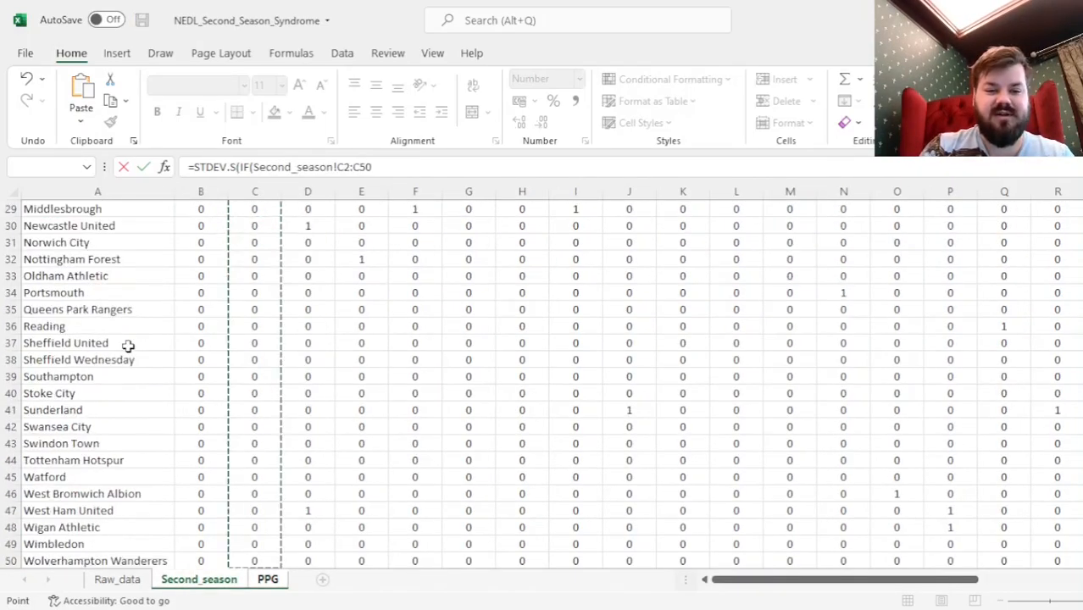
key("ctrl+shift+Right")
type("=1,")
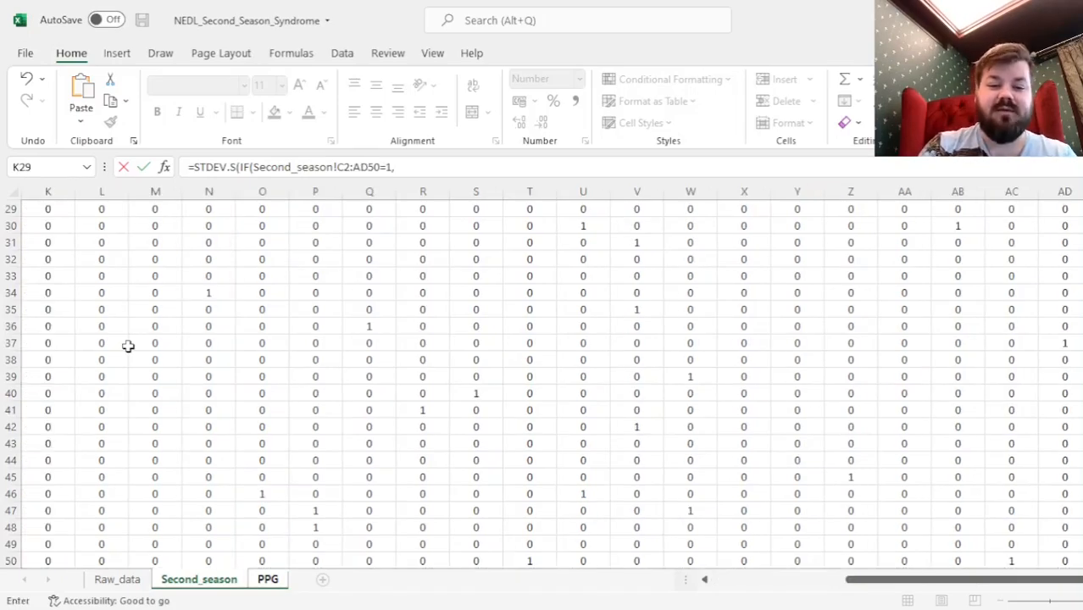
- Finish the B105 formula with the differences C53:AD101 as the true value and "" otherwise, without the redundant PPG! prefix
left_click(269, 580)
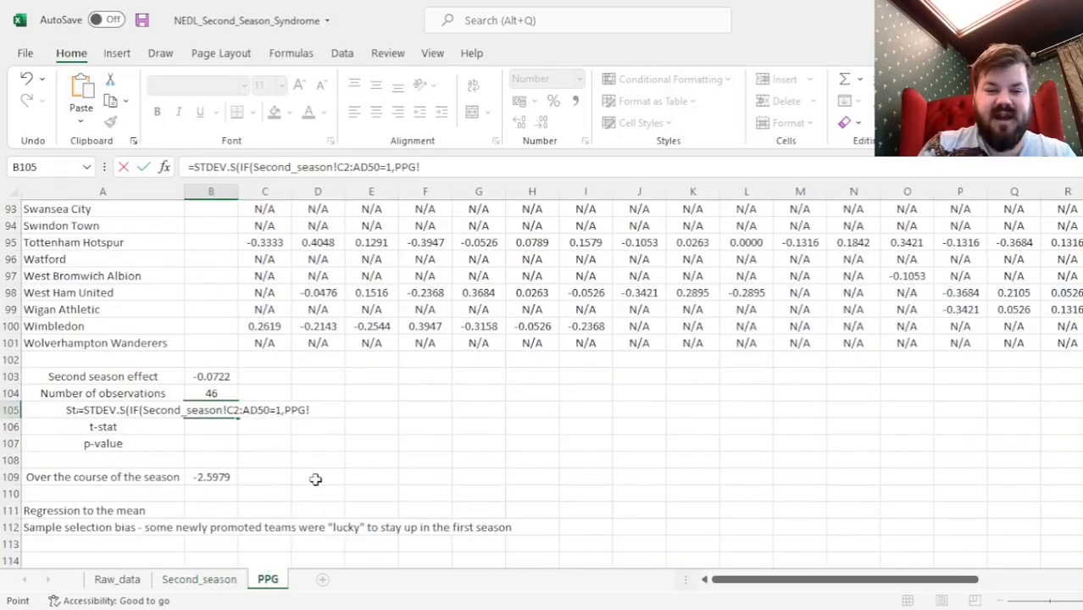
left_click(275, 298)
key("ctrl+Up")
key("ctrl+shift+Right")
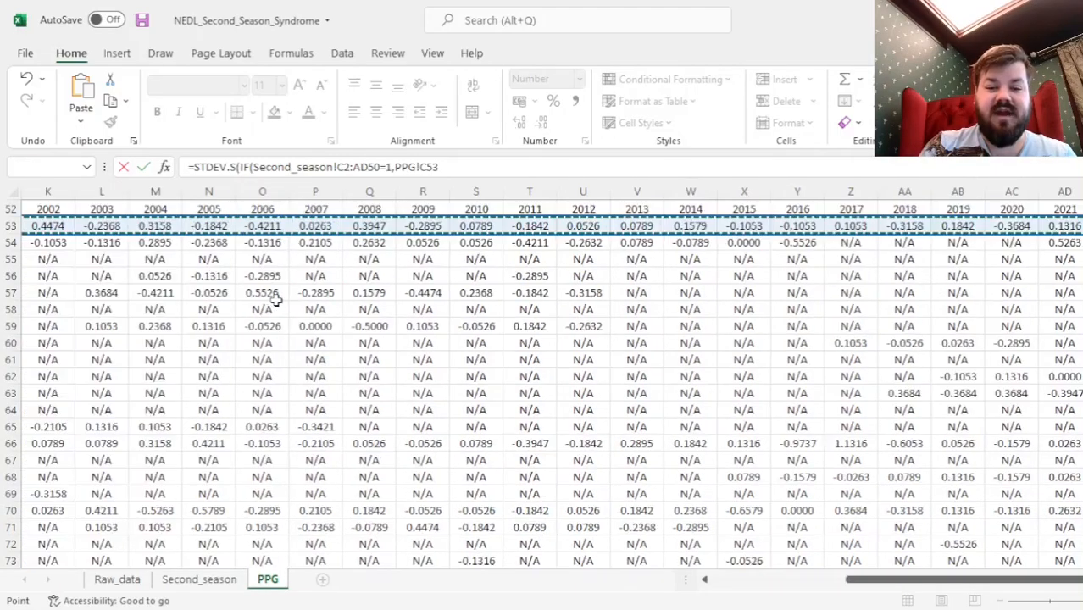
key("ctrl+shift+Down")
left_click(421, 166)
key("BackSpace")
key("BackSpace")
key("BackSpace")
key("BackSpace")
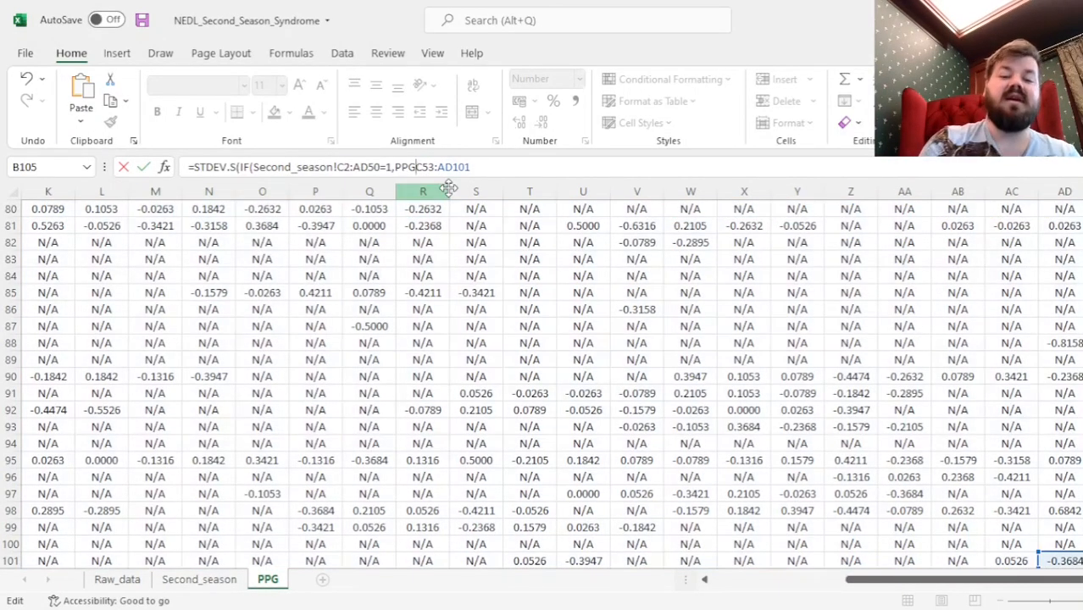
left_click(468, 167)
type(",")
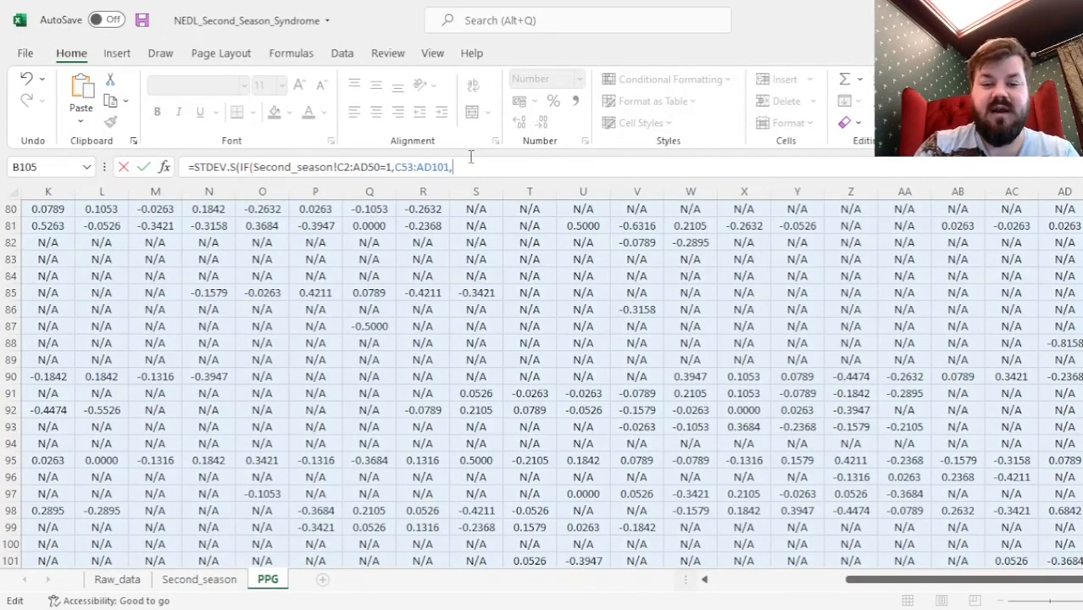
type("\"\"))")
key("ctrl+Return")
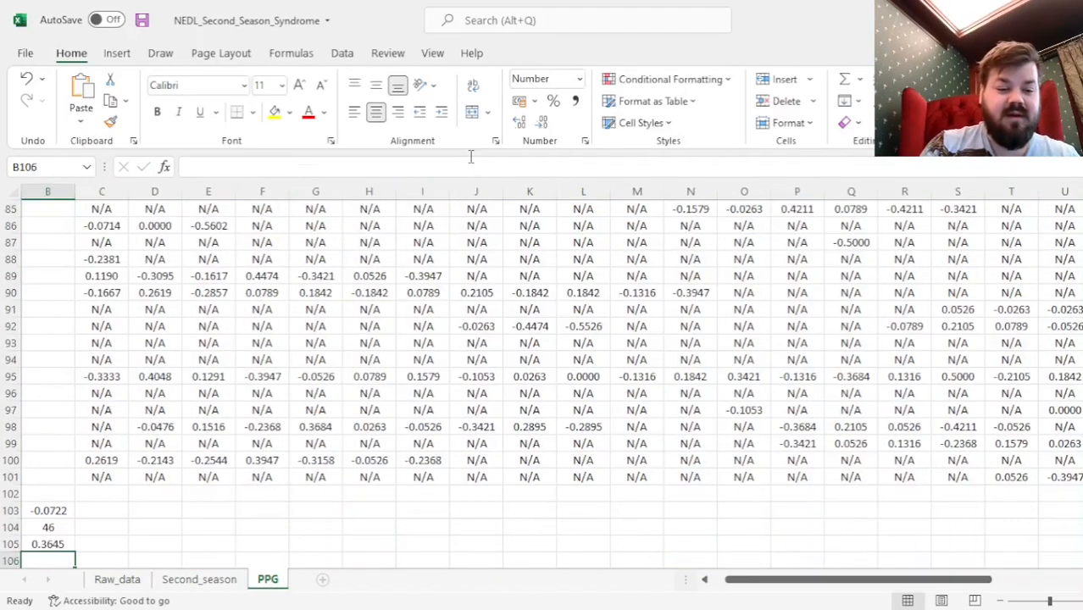
- Divide the standard deviation in B105 by the square root of the number of observations, appending /SQRT(B104)
scroll(470, 158, "down", 3)
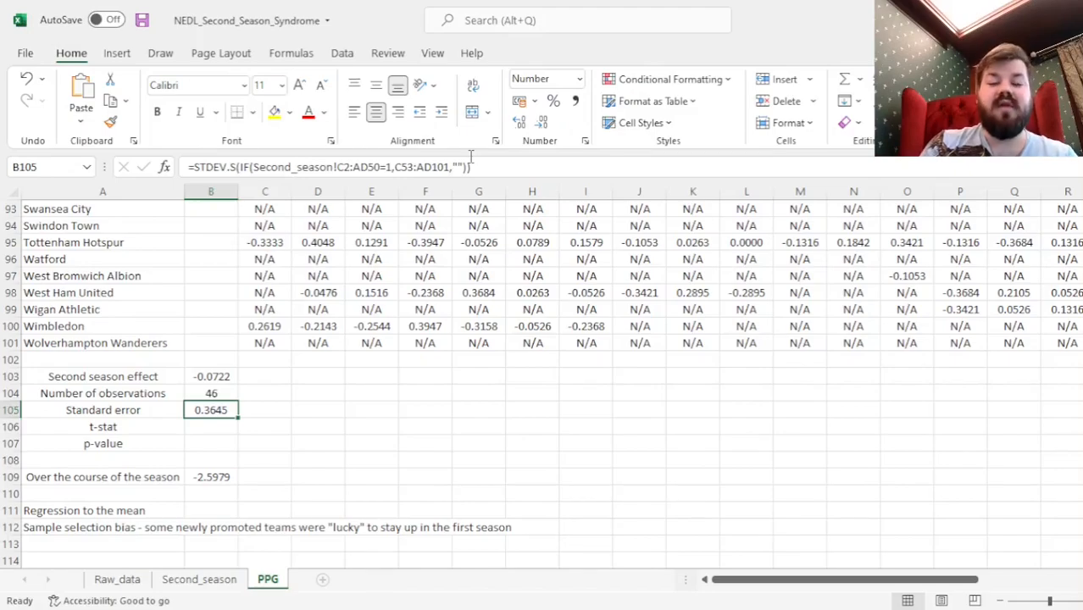
left_click(479, 167)
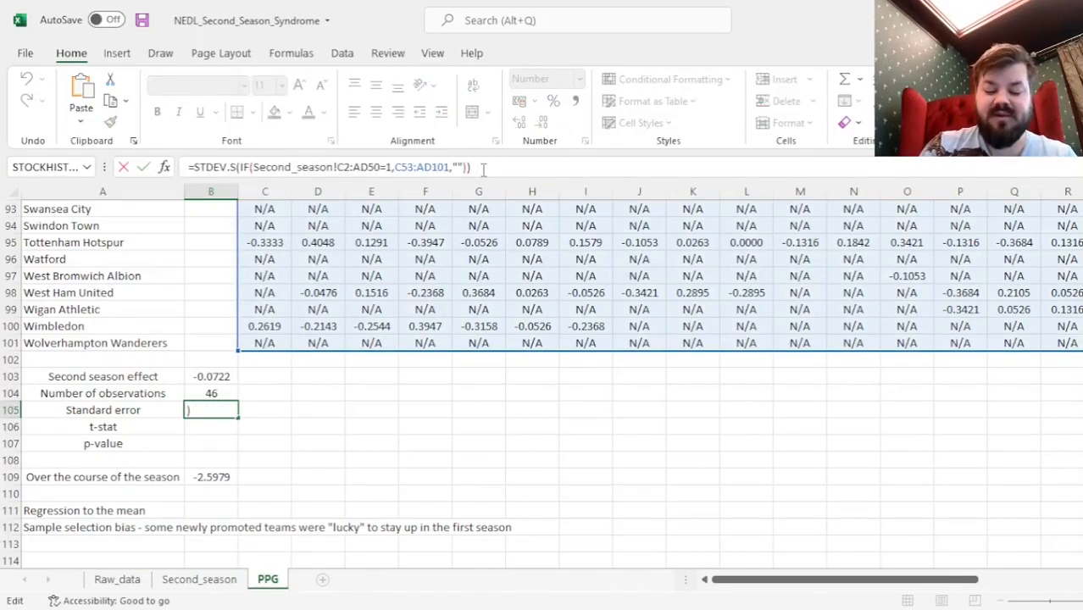
type("/SQRT(")
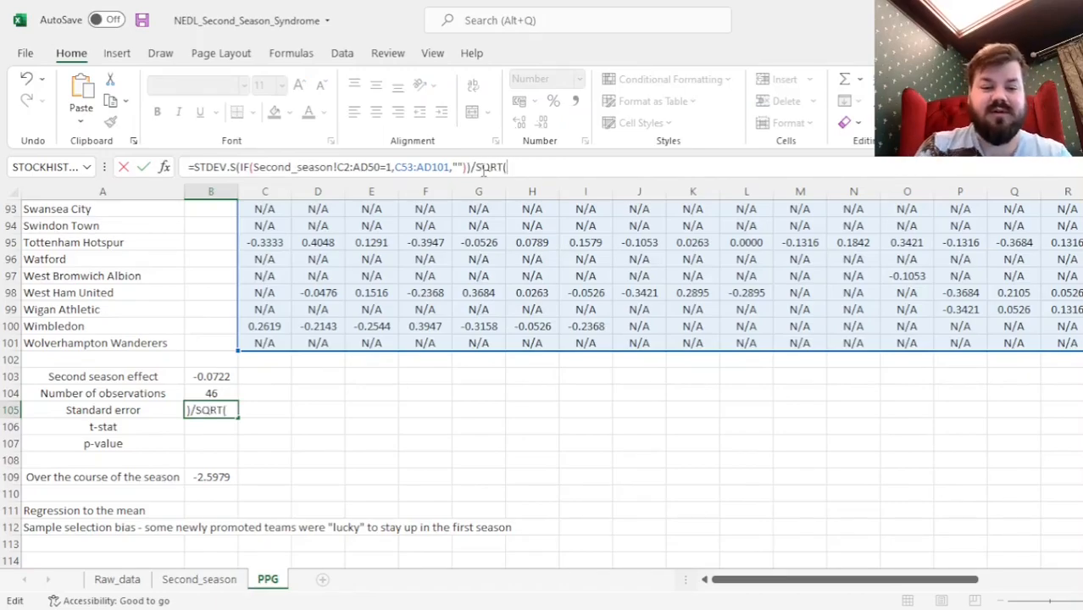
left_click(217, 393)
type(")")
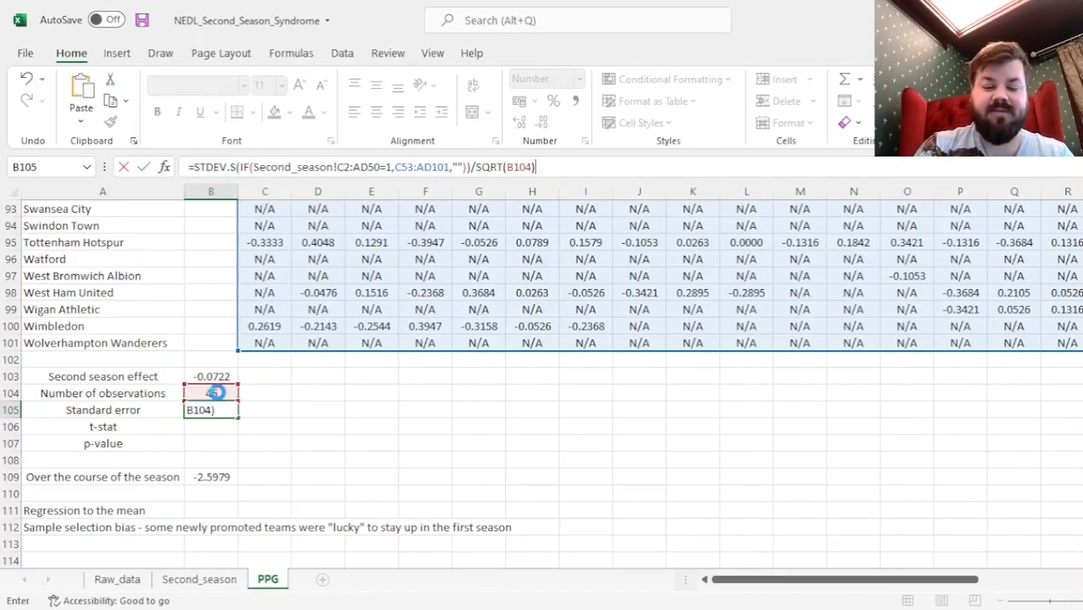
key("Return")
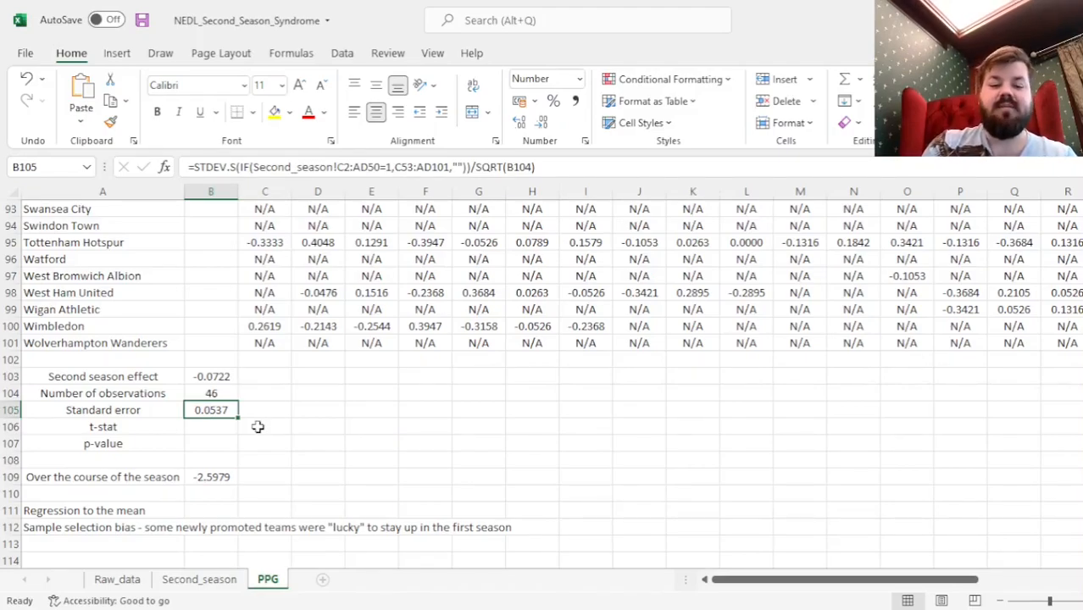
- Calculate the t-stat in B106 as the second season effect divided by the standard error, =B103/B105
key("Down")
type("=")
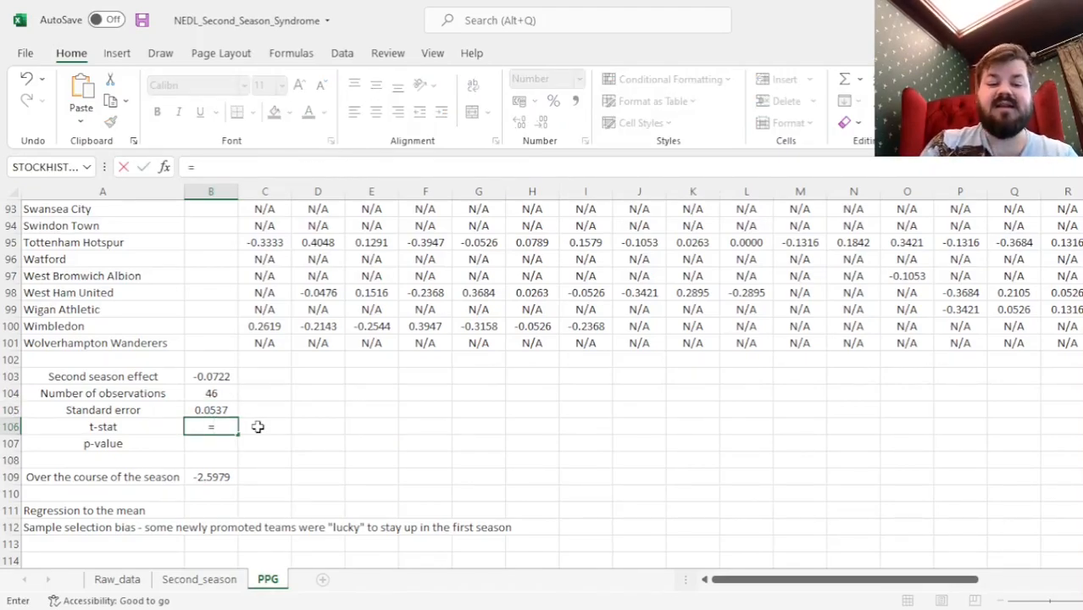
left_click(211, 376)
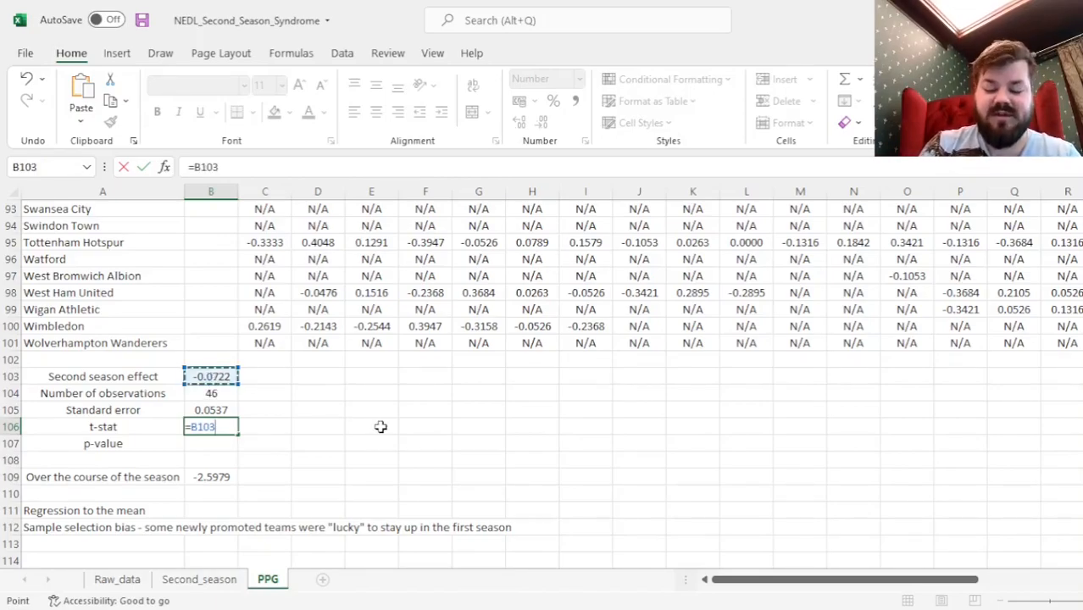
type("/")
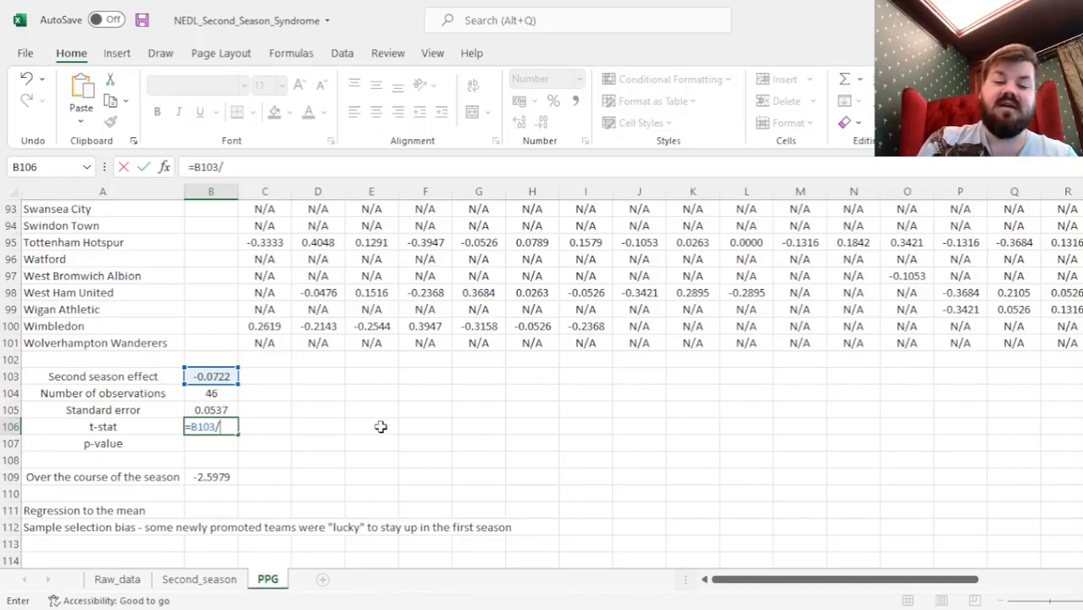
key("Up")
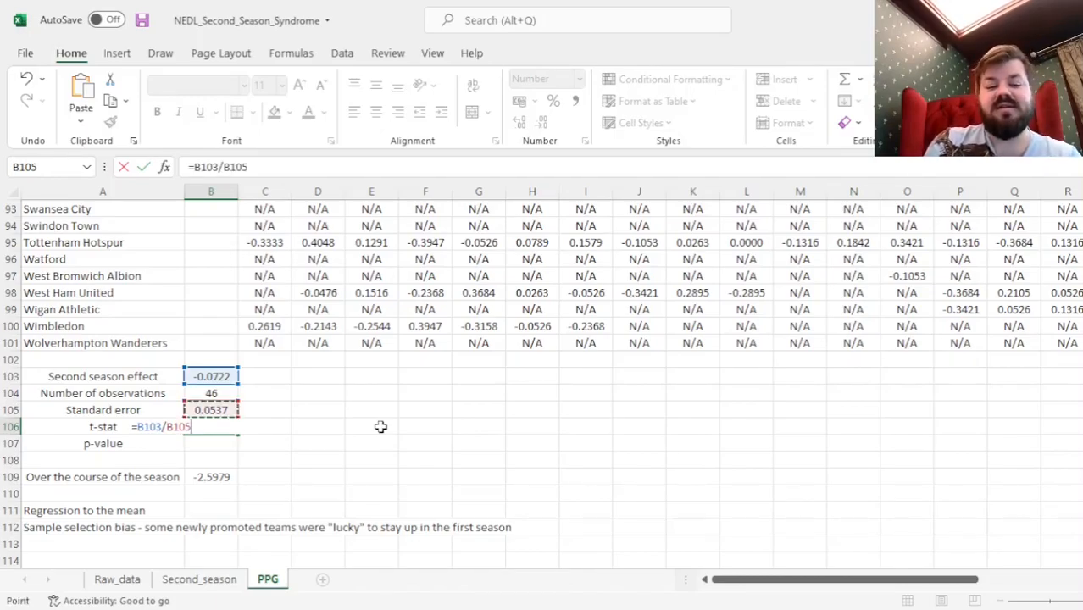
key("Return")
key("Up")
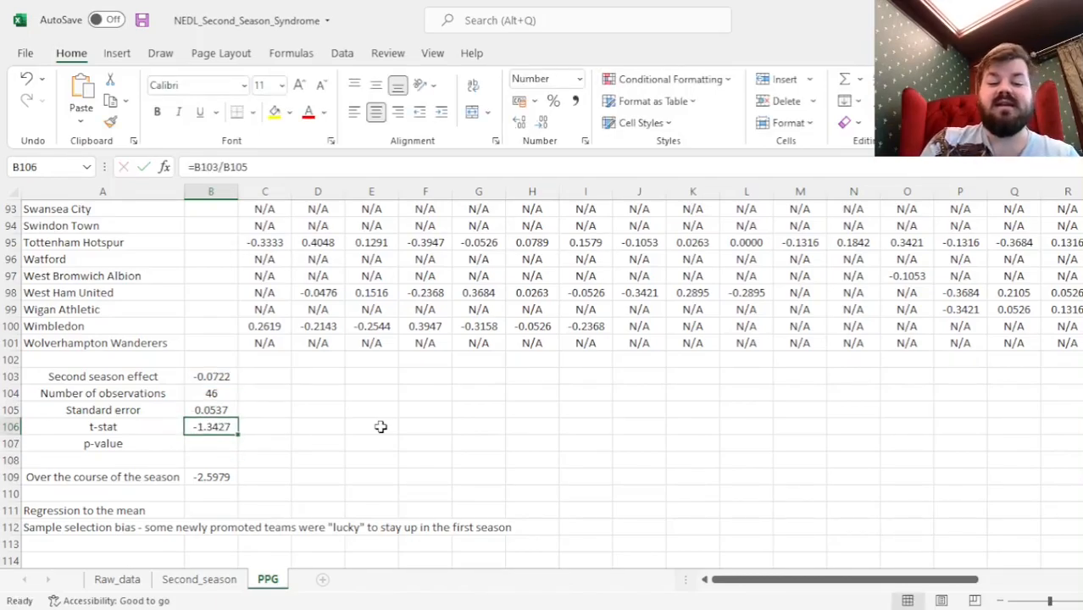
- Calculate the two-tailed p-value in B107 with =T.DIST.2T(ABS(B106),B104-2)
key("Down")
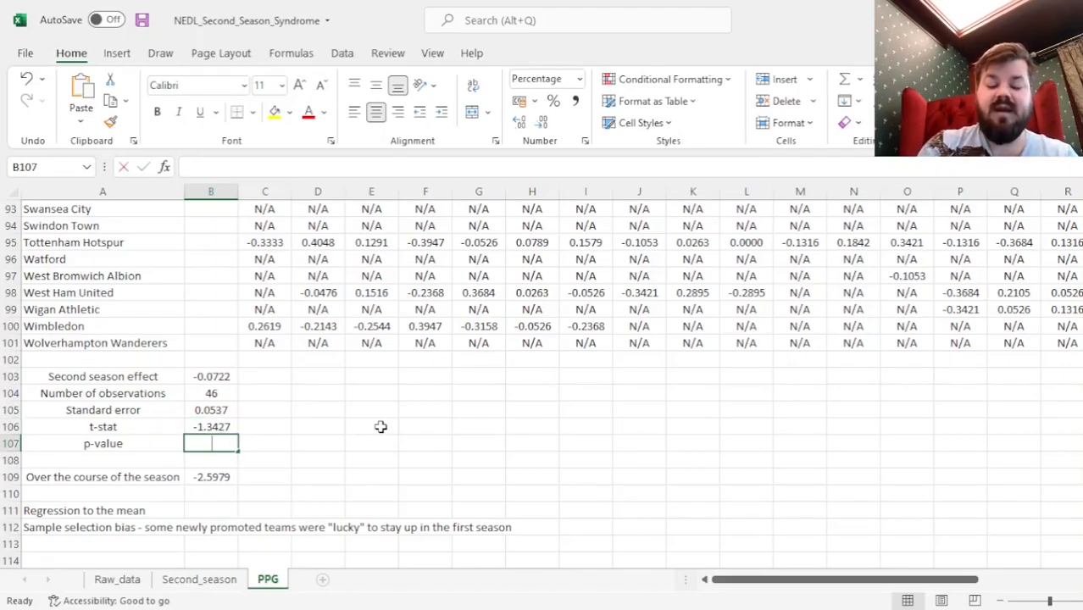
type("=T.DIST.2T(")
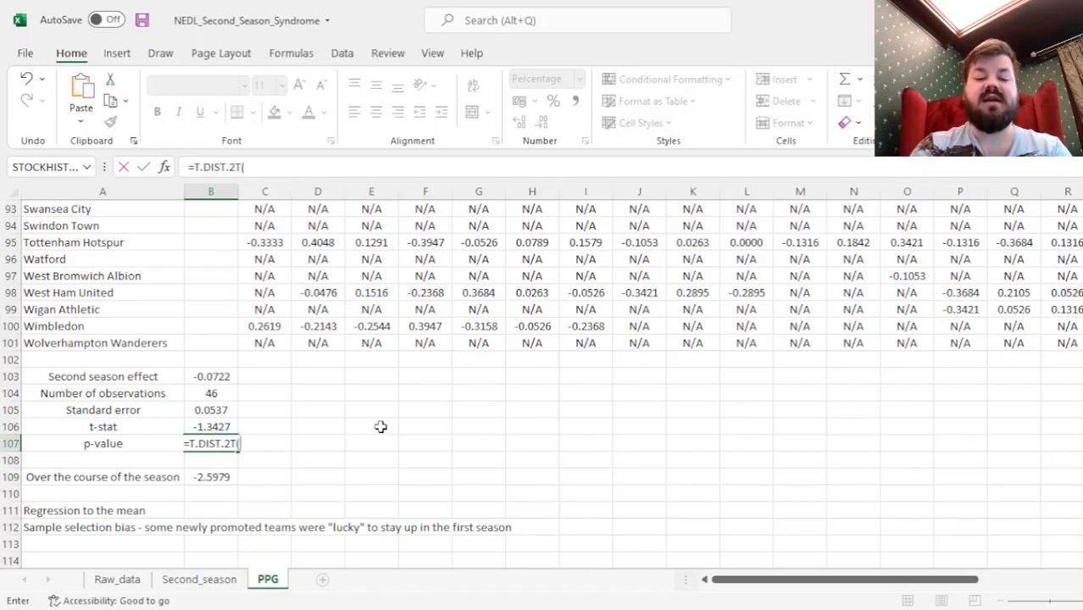
type("ABS(")
key("Up")
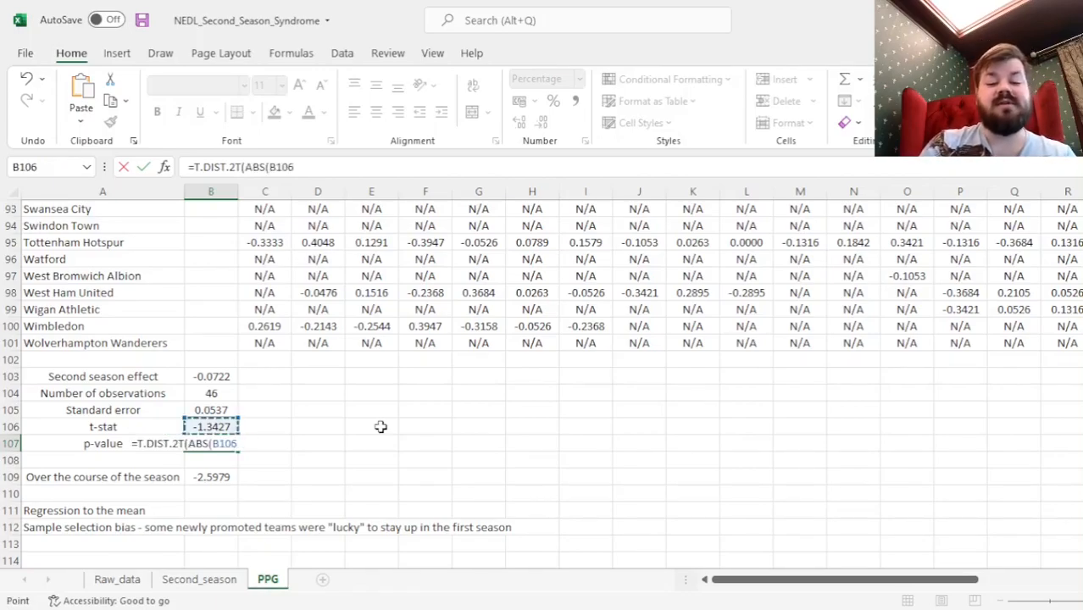
type("),")
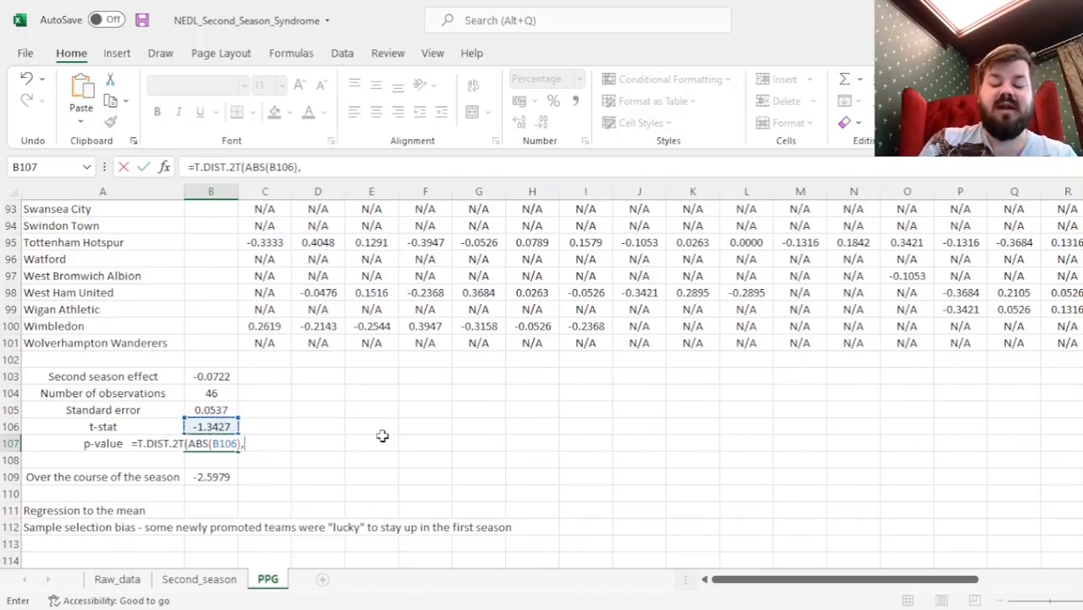
left_click(211, 393)
type("-2)")
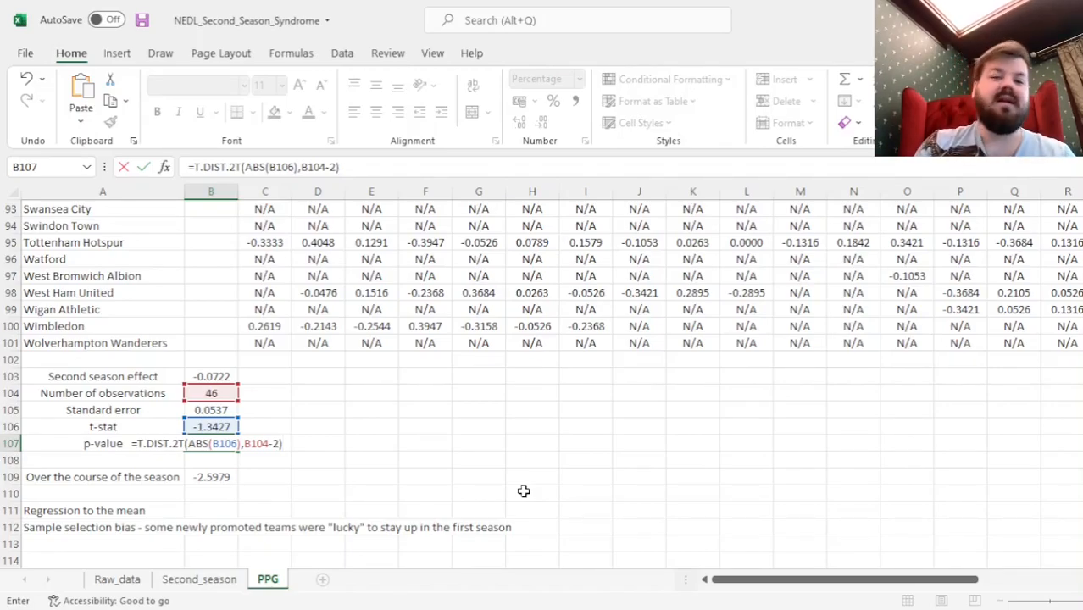
key("Return")
key("Up")
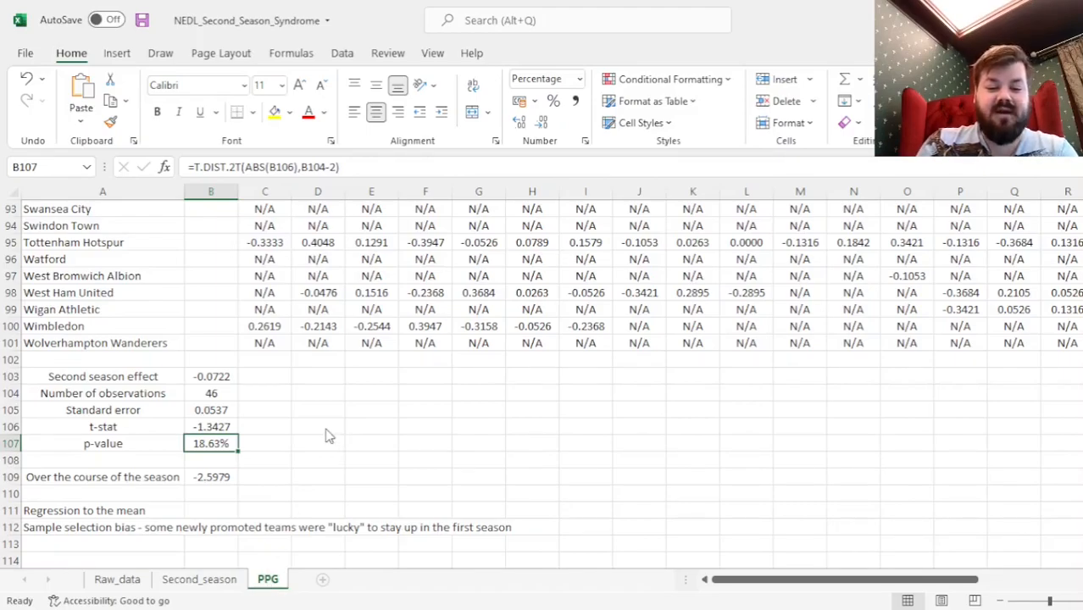
- Duplicate the PPG sheet to the front of the workbook and rename the copy GFPG
left_click(322, 584)
double_click(129, 579)
type("GFPG")
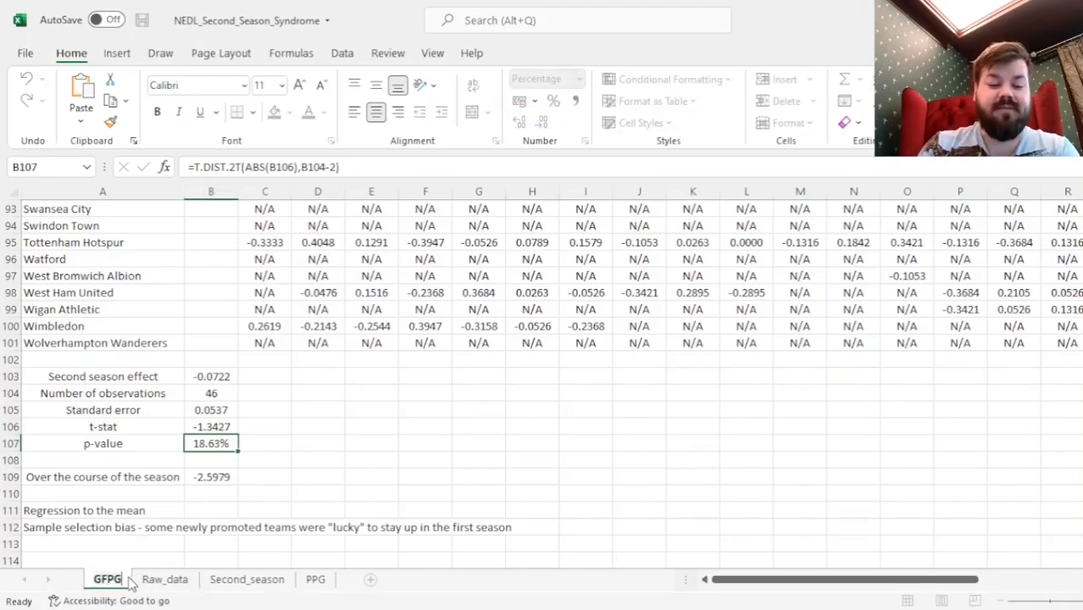
key("Return")
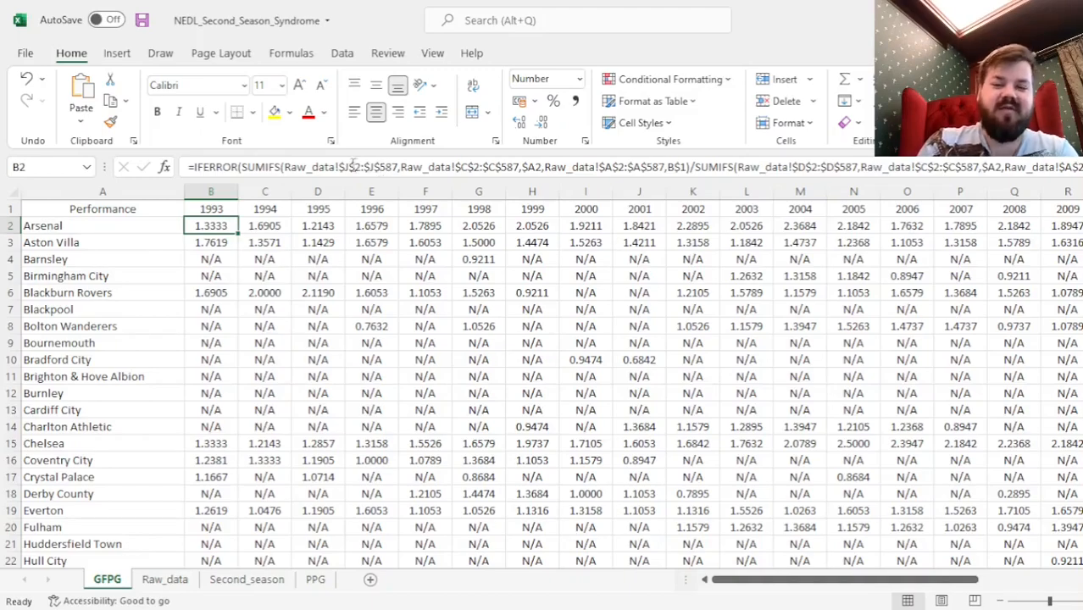
- Point the first SUMIFS range in B2 of the GFPG sheet to the goals-for data, Raw_data!$H$2:$H$587
left_click(165, 579)
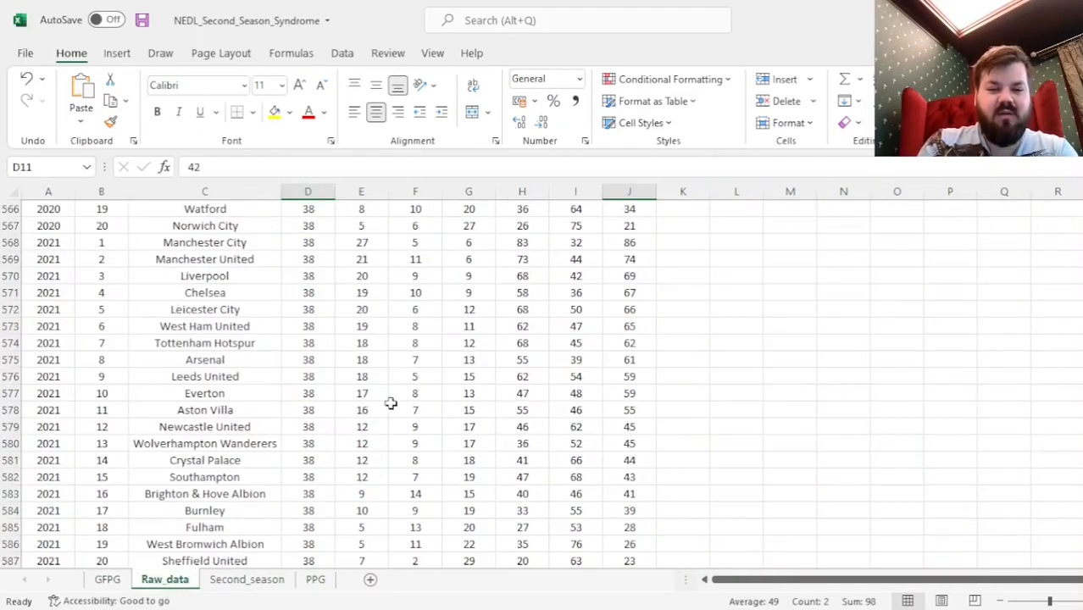
key("ctrl+Up")
left_click(531, 213)
left_click(533, 225)
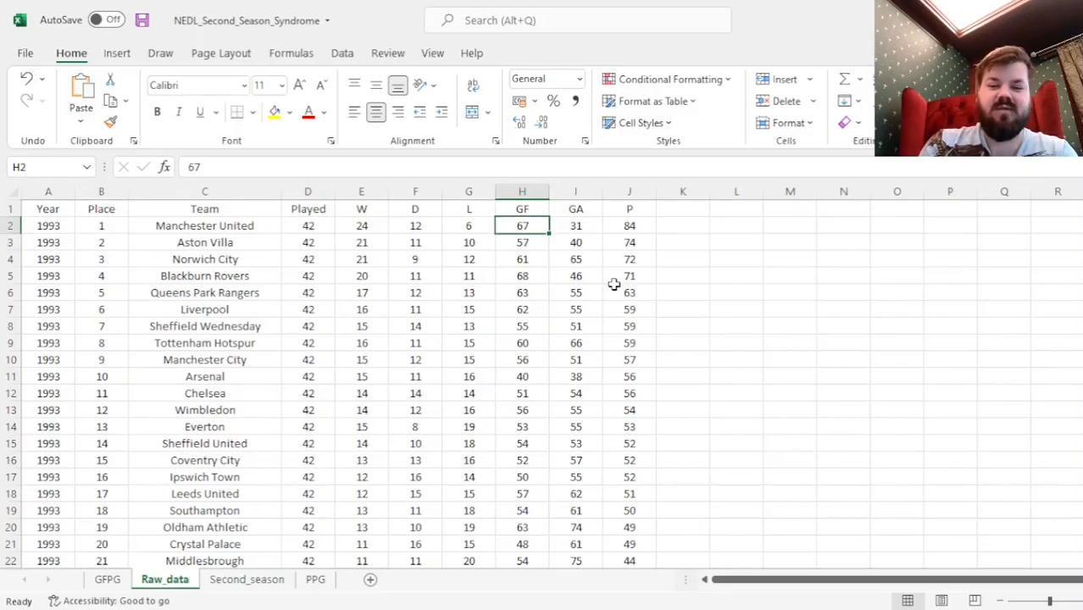
left_click(102, 582)
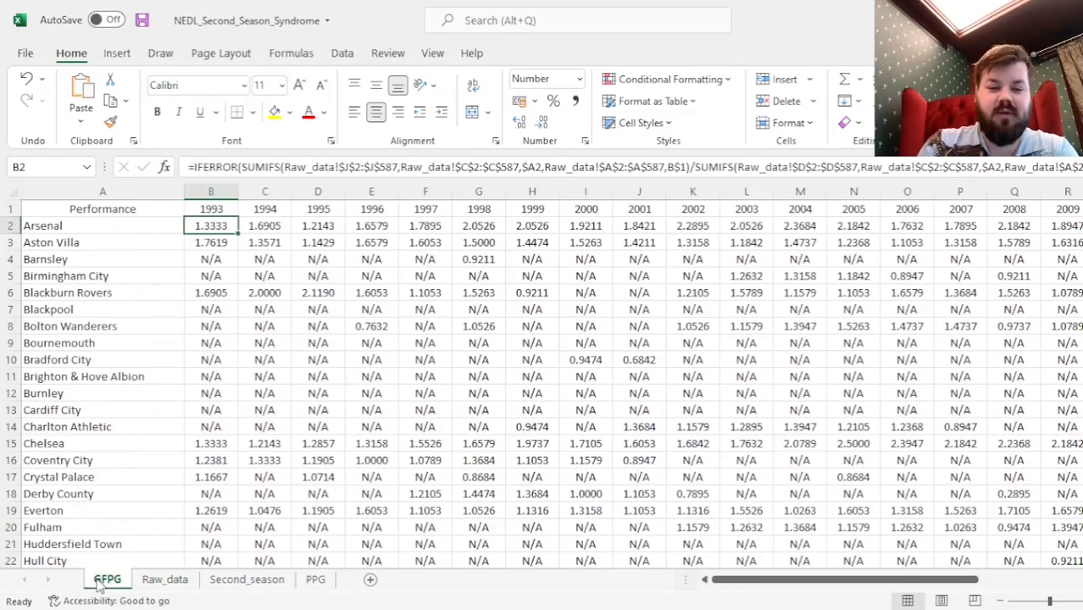
left_click(354, 168)
key("BackSpace")
type("H")
key("Right")
key("Right")
key("Right")
key("Right")
key("Delete")
type("H")
key("ctrl+Return")
- Fill the GFPG goals-for formula from B2 across to 2021 and down through all teams
key("ctrl+shift+Right")
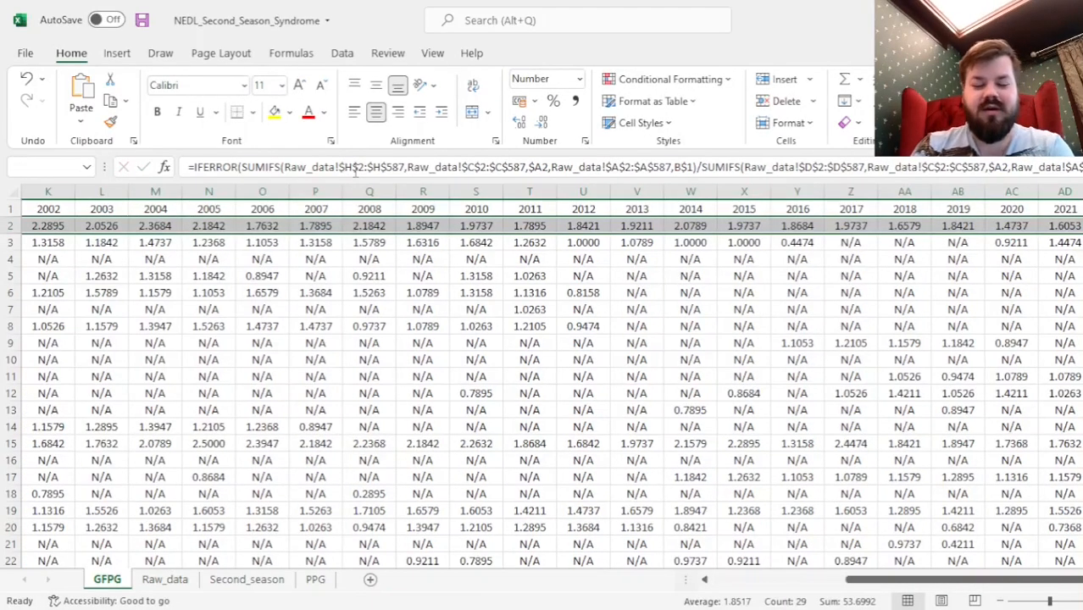
double_click(1082, 234)
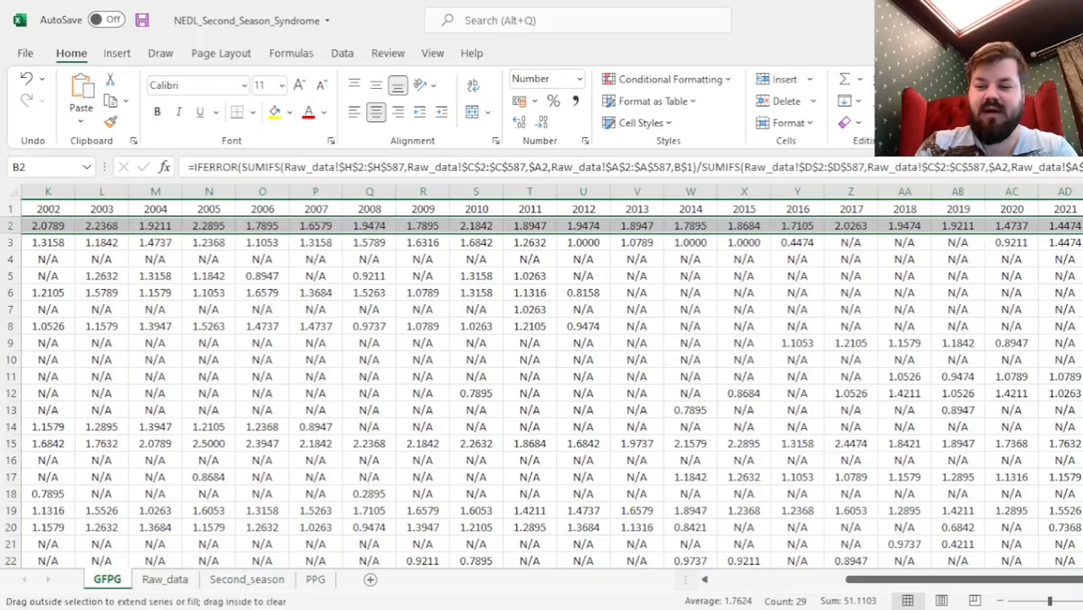
left_click(796, 342)
- Examine the goals-per-game test results on GFPG: second season effect, p-value and the effect over the course of the season
key("Home")
key("ctrl+Down")
key("ctrl+Down")
key("ctrl+Down")
key("ctrl+Down")
key("ctrl+Down")
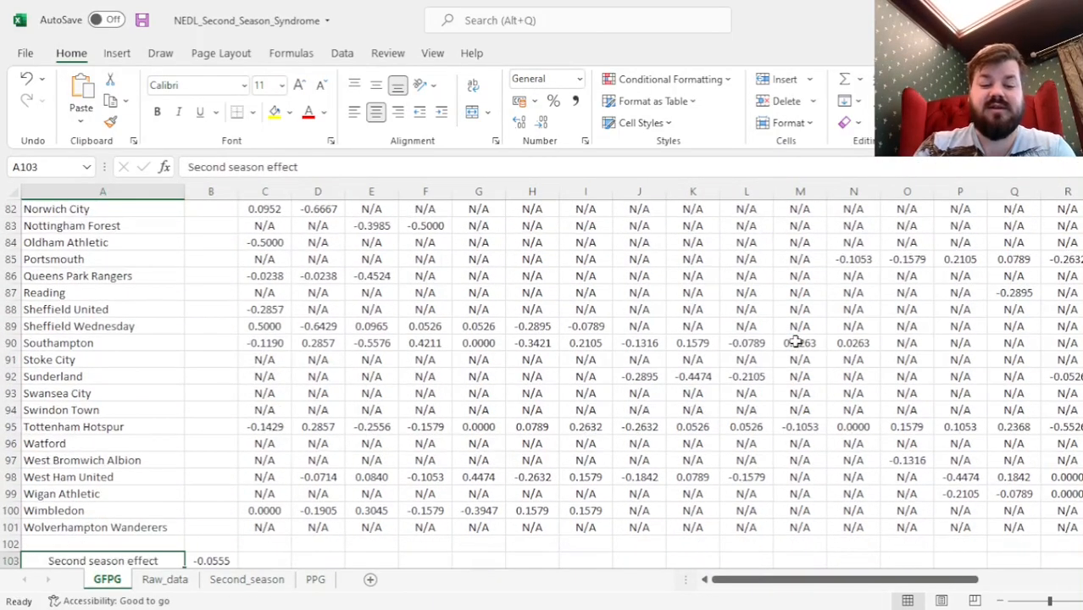
key("Down")
key("Down")
key("Down")
key("Down")
key("Down")
key("Down")
key("Down")
key("Down")
key("Down")
key("Down")
key("Down")
key("Down")
key("Down")
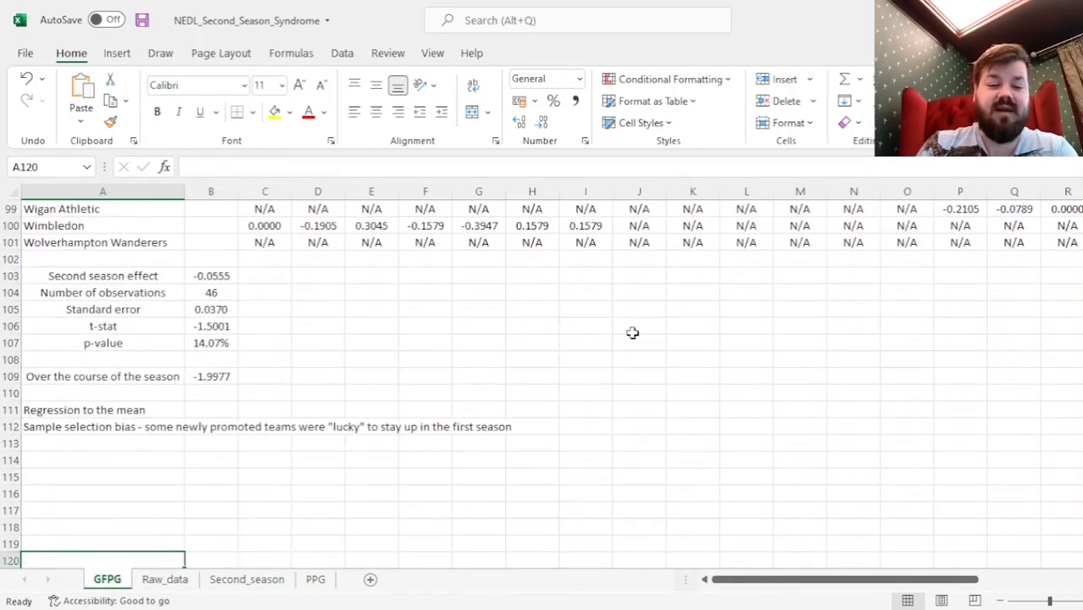
left_click_drag(373, 326, 246, 324)
left_click(212, 274)
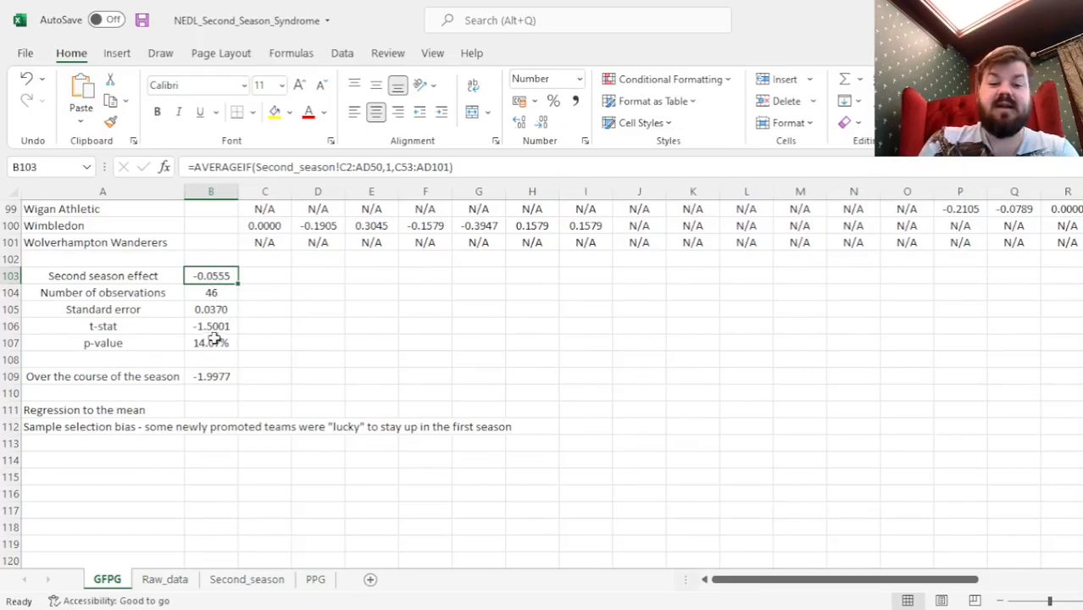
left_click(213, 342)
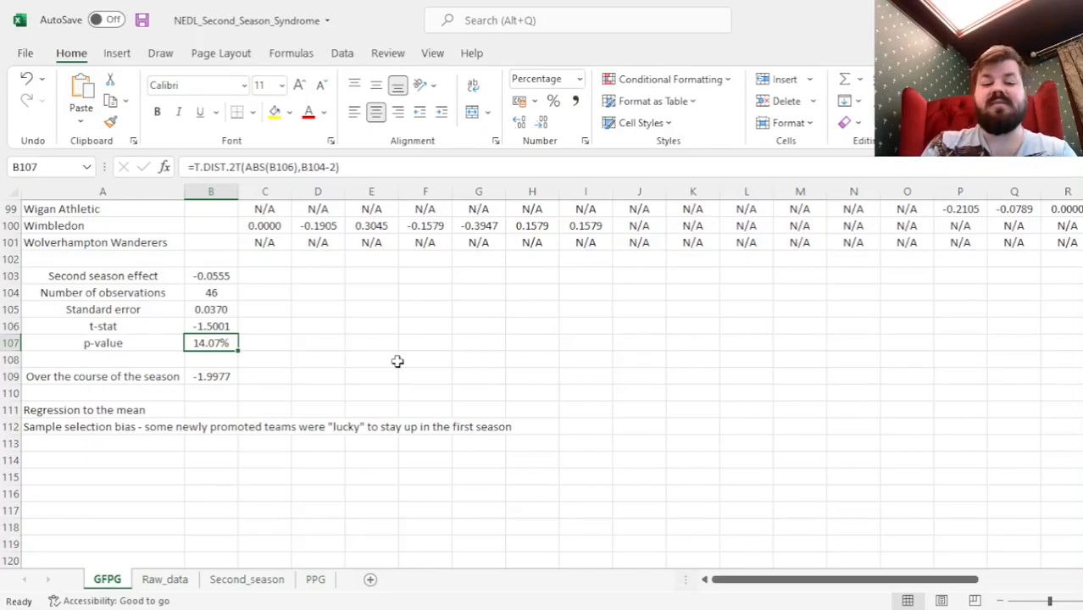
left_click(213, 378)
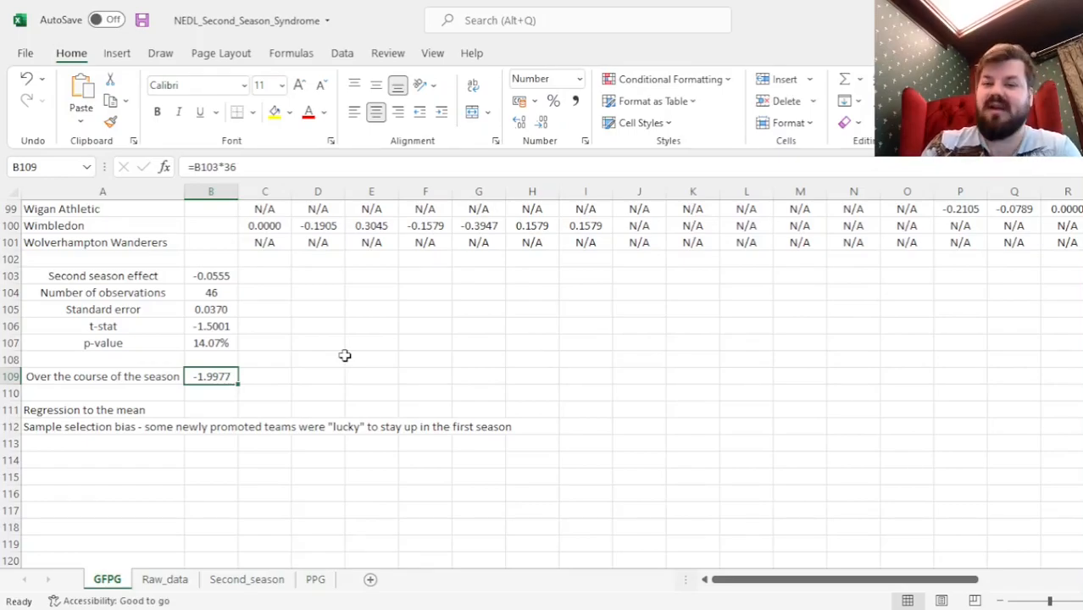
left_click(223, 341)
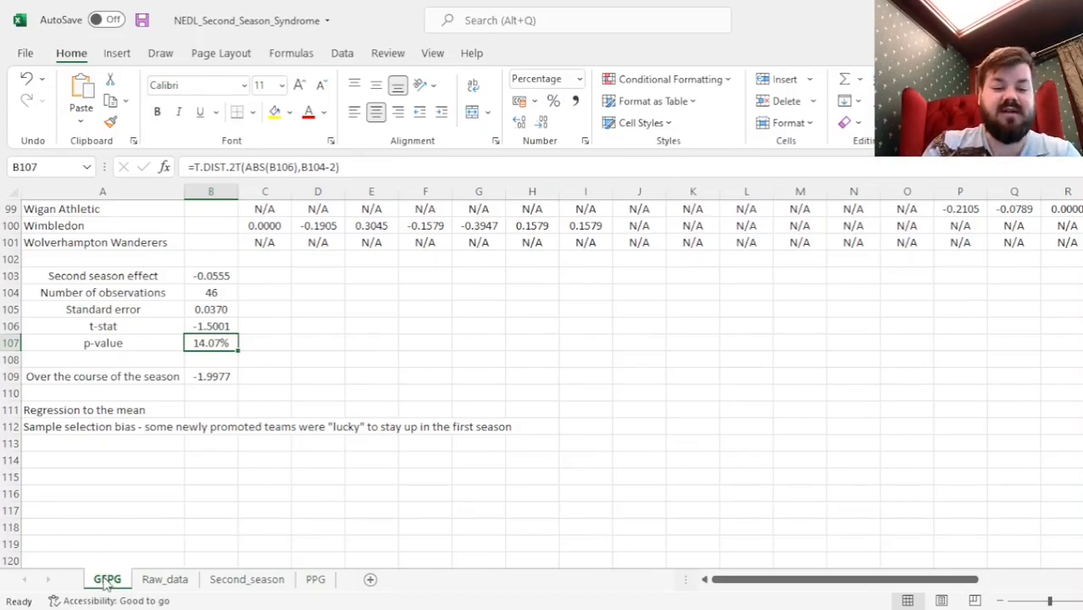
- Duplicate the GFPG sheet to the front of the workbook and rename the copy WR
left_click(153, 418)
left_click(100, 512)
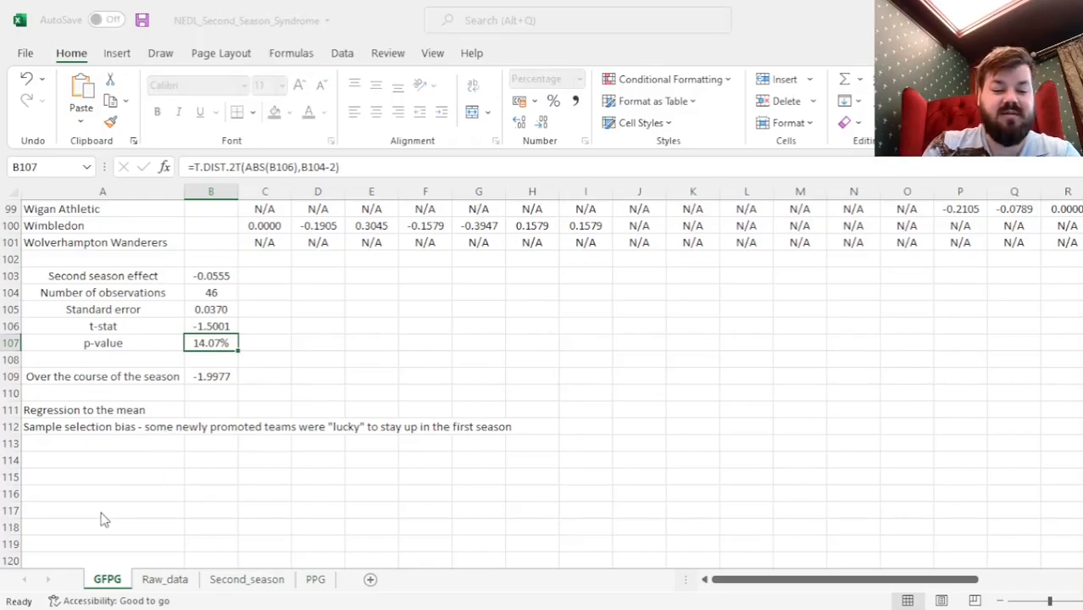
left_click(176, 556)
double_click(127, 581)
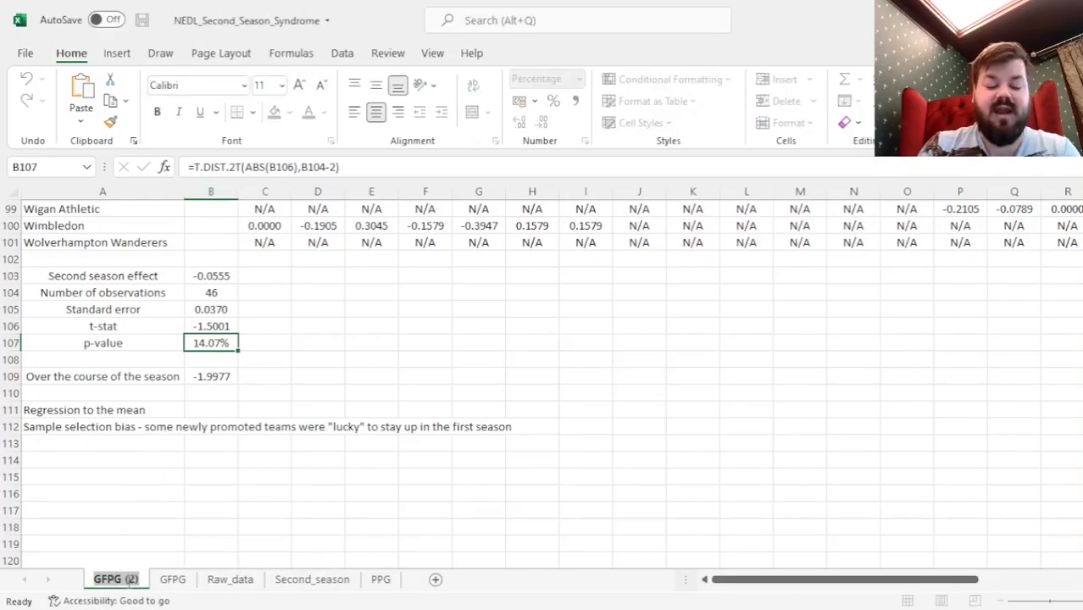
type("WR")
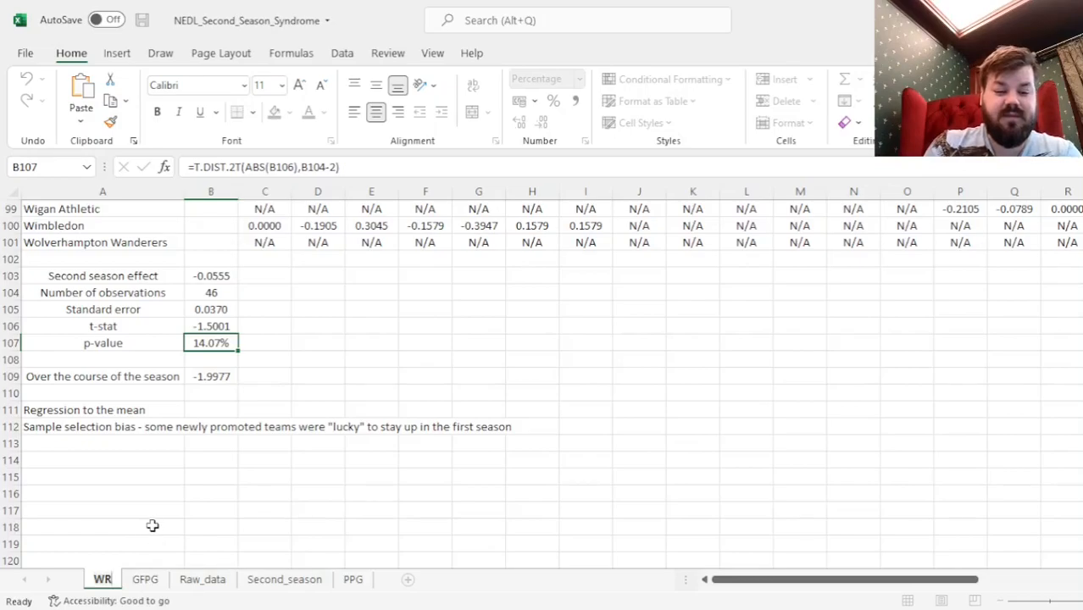
left_click(264, 356)
- Point the first SUMIFS range in B2 of the WR sheet to the wins data, Raw_data!$E$2:$E$587
key("ctrl+Up")
key("ctrl+Up")
key("Left")
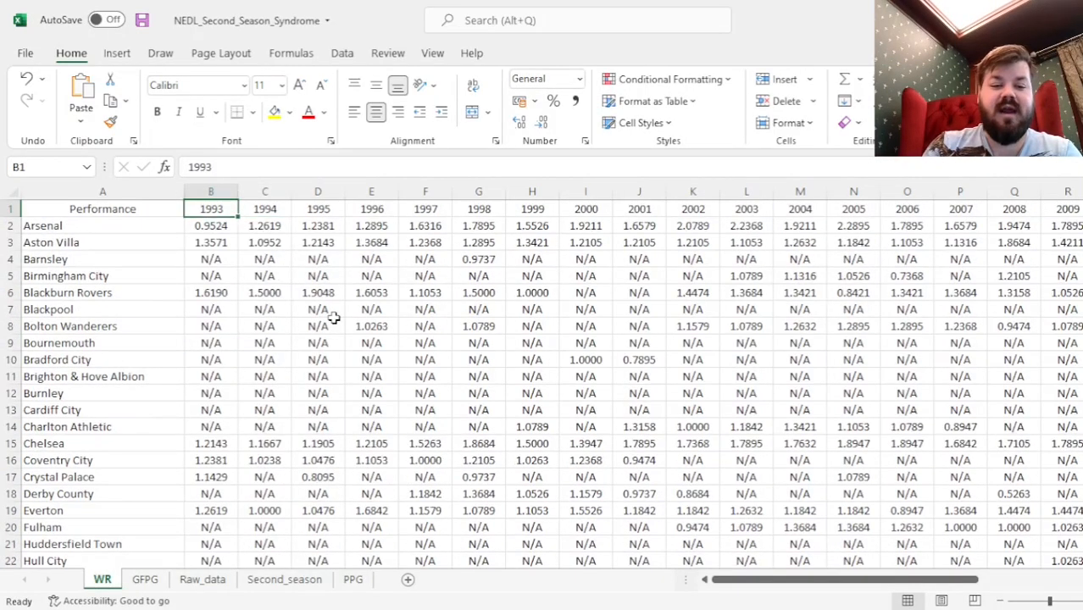
key("Down")
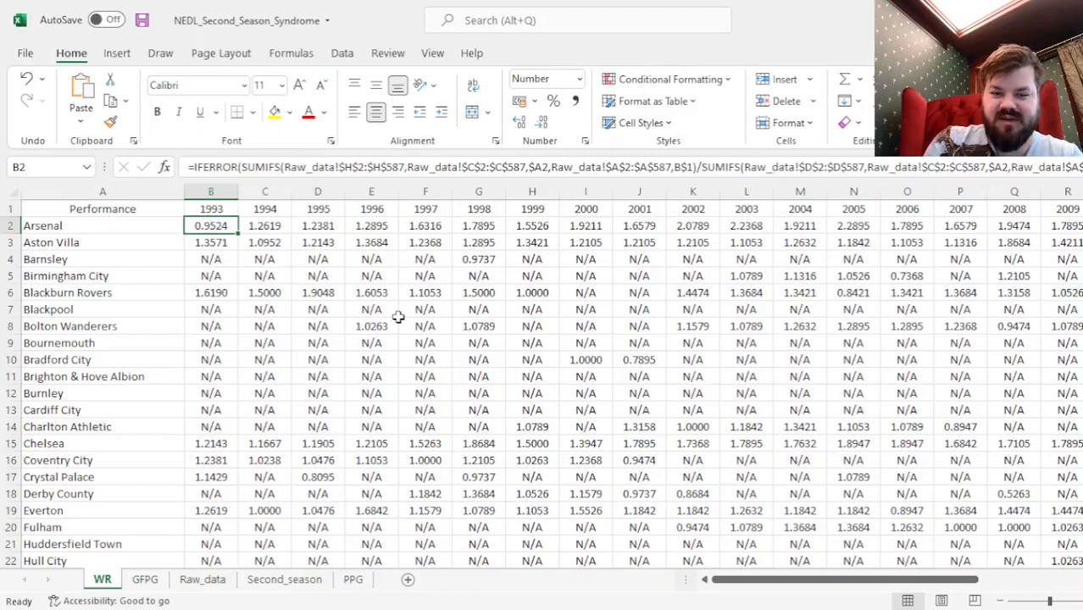
left_click(202, 580)
left_click(239, 445)
key("ctrl+Up")
key("Right")
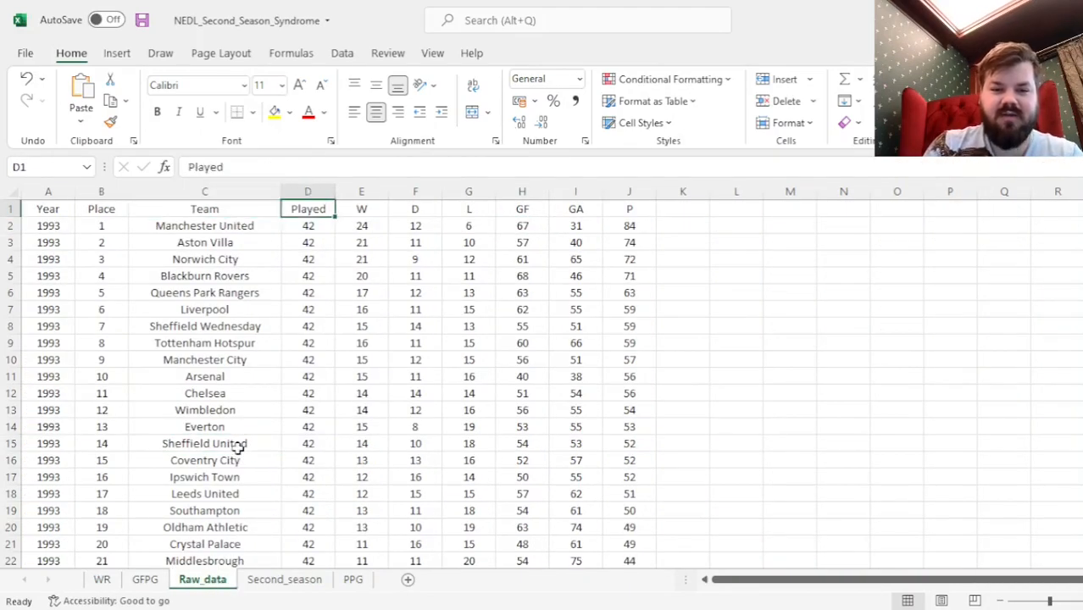
key("Right")
key("Down")
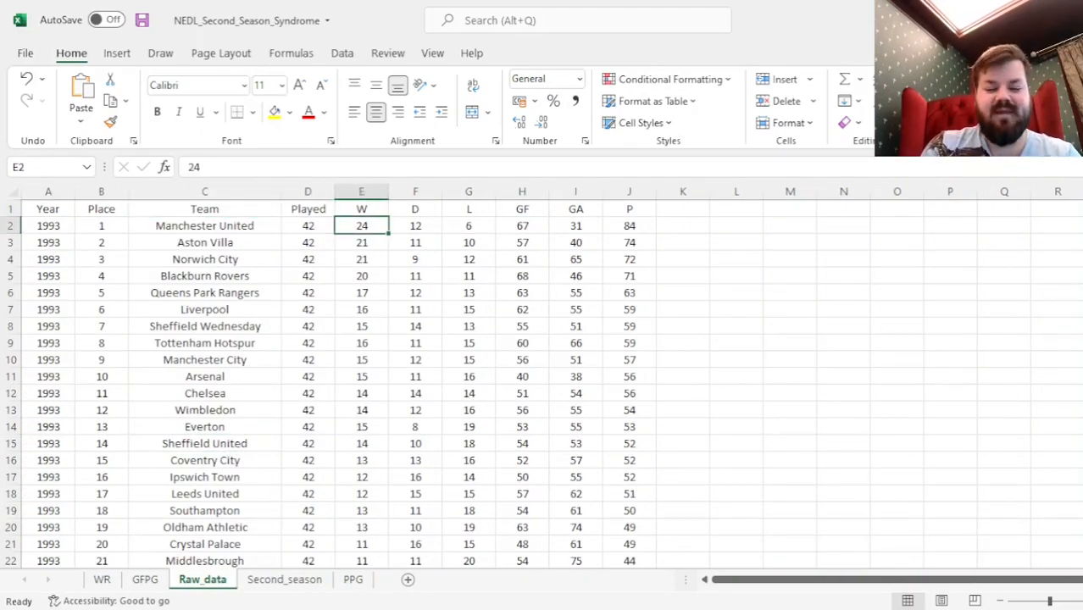
left_click(100, 580)
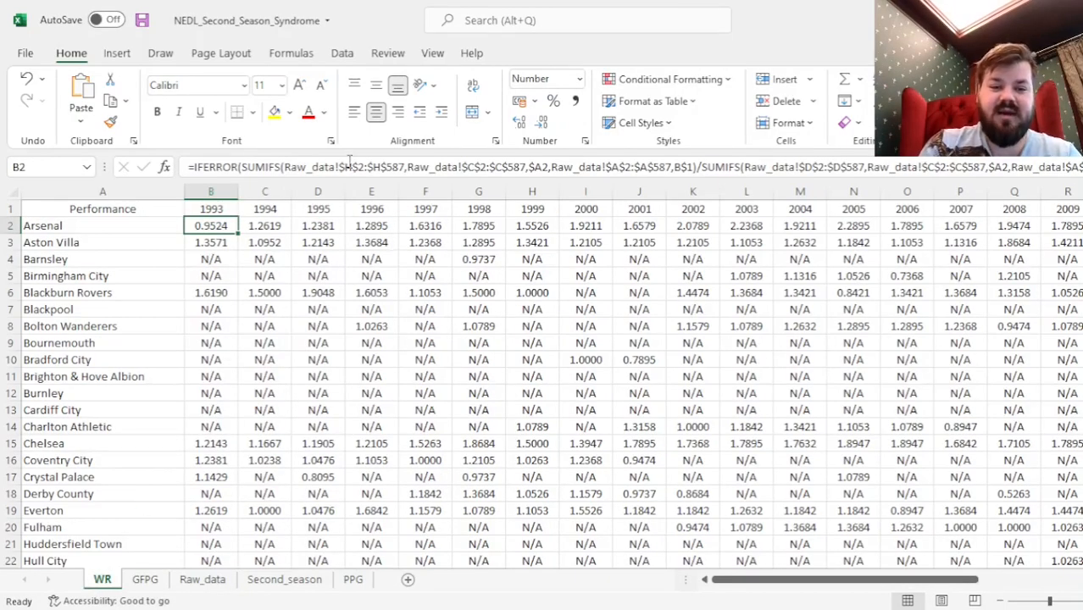
left_click(354, 169)
key("BackSpace")
type("E")
key("Right")
key("Right")
key("Right")
key("Right")
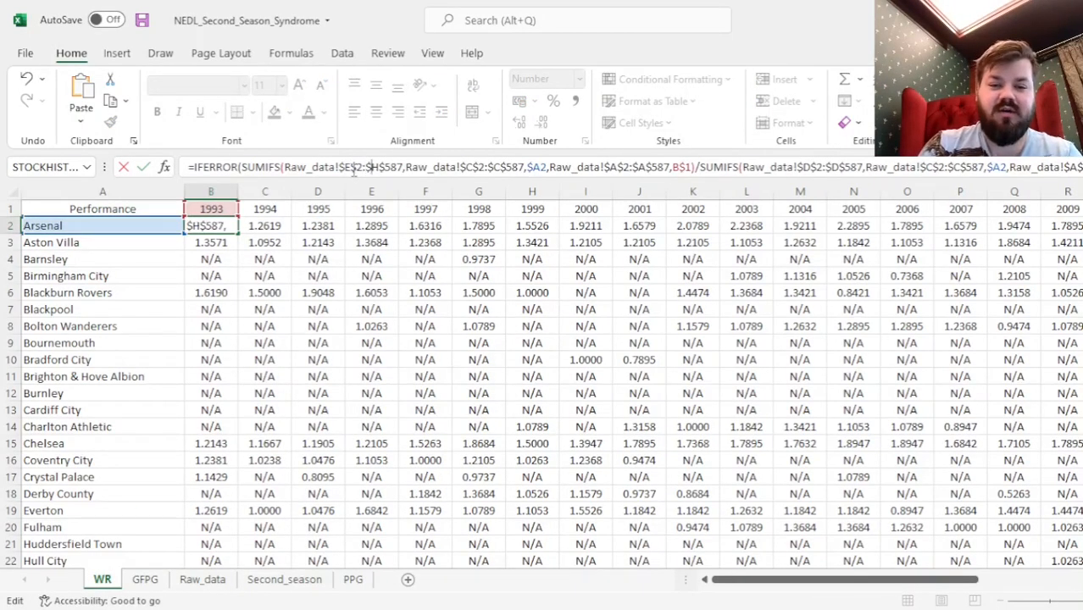
key("Delete")
type("E")
key("Return")
- Fill the WR win-rate formula from B2 across to 2021 and down through all teams
key("Up")
key("ctrl+shift+Right")
key("ctrl+r")
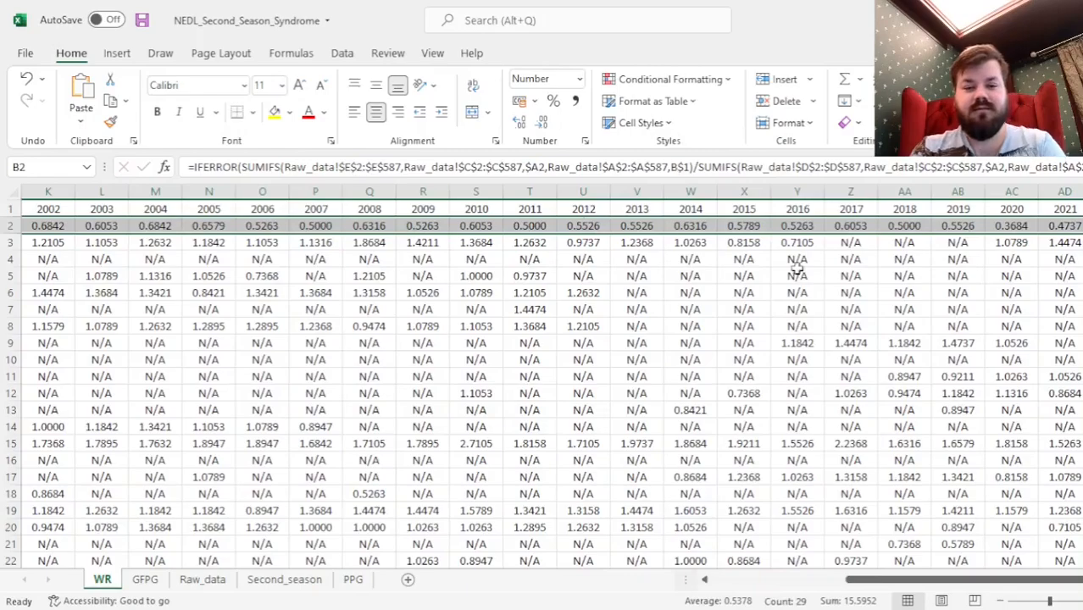
double_click(1082, 234)
left_click(838, 279)
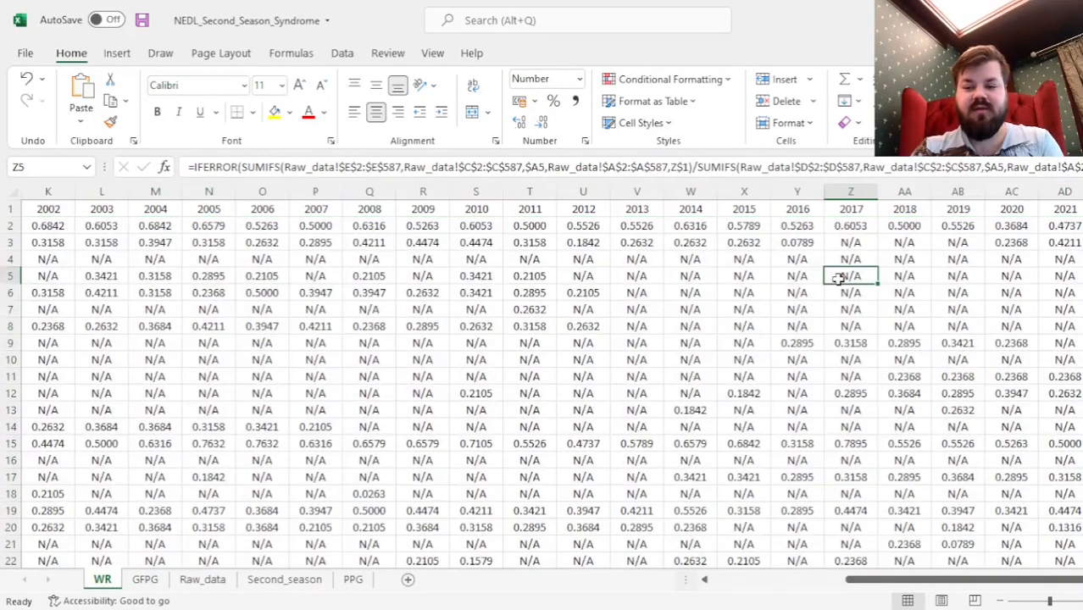
- Examine the win-rate test results on WR: second season effect, p-value and the effect over the course of the season
key("ctrl+Left")
key("ctrl+Down")
key("ctrl+Down")
key("ctrl+Down")
key("ctrl+Down")
key("ctrl+Down")
key("Down")
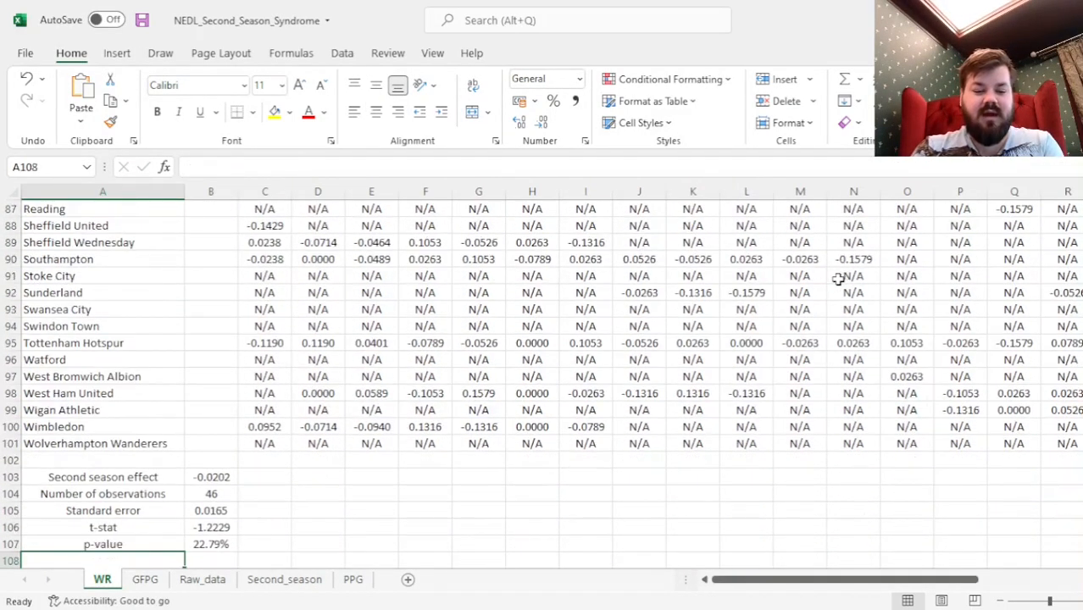
key("Down")
scroll(838, 279, "down", 3)
key("Down")
left_click(211, 310)
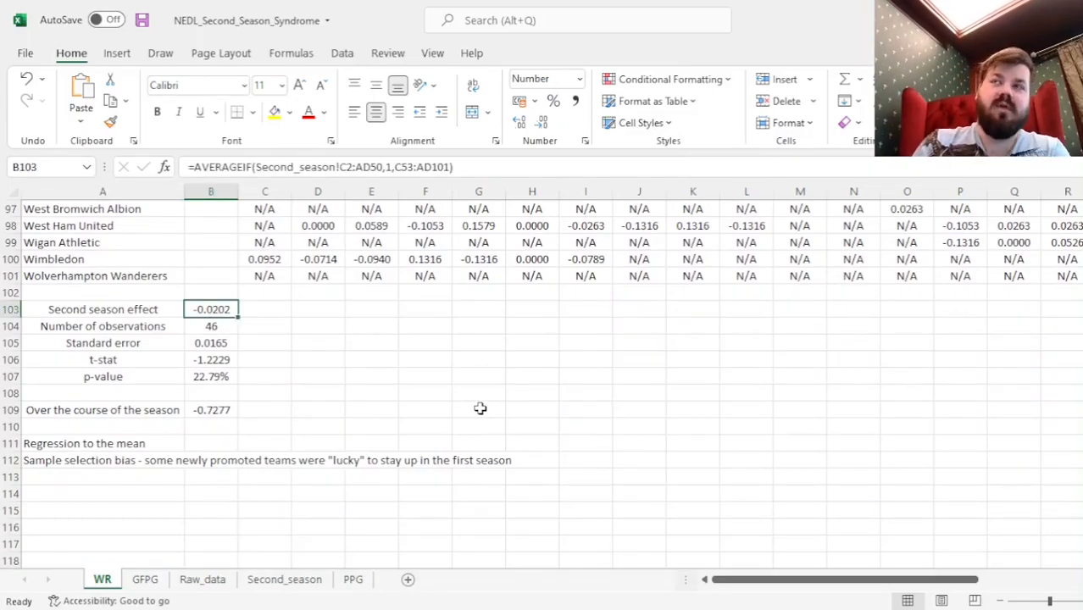
left_click(225, 377)
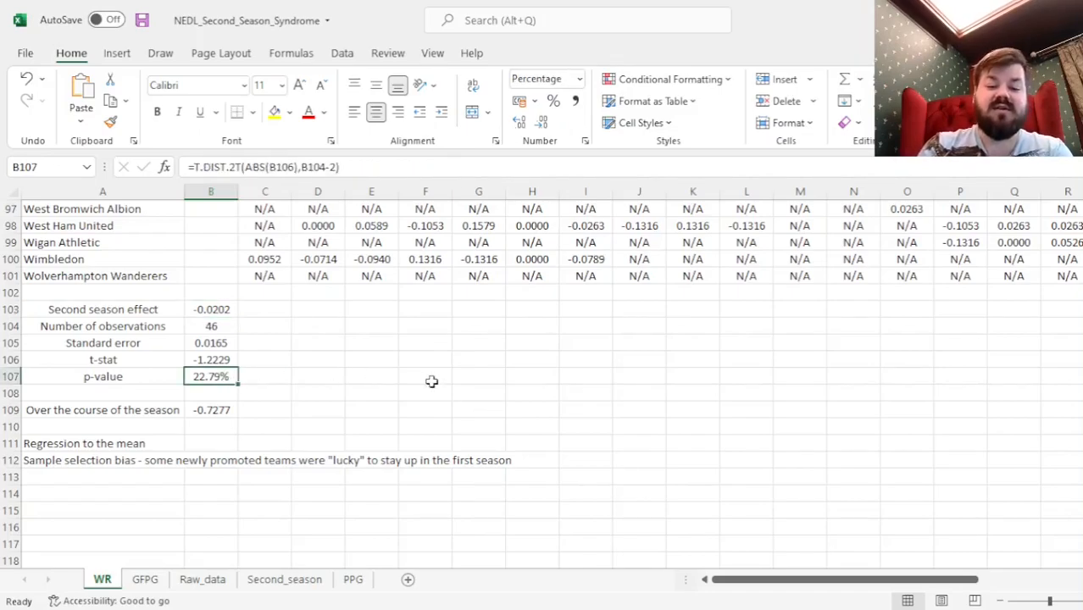
key("Down")
key("Down")
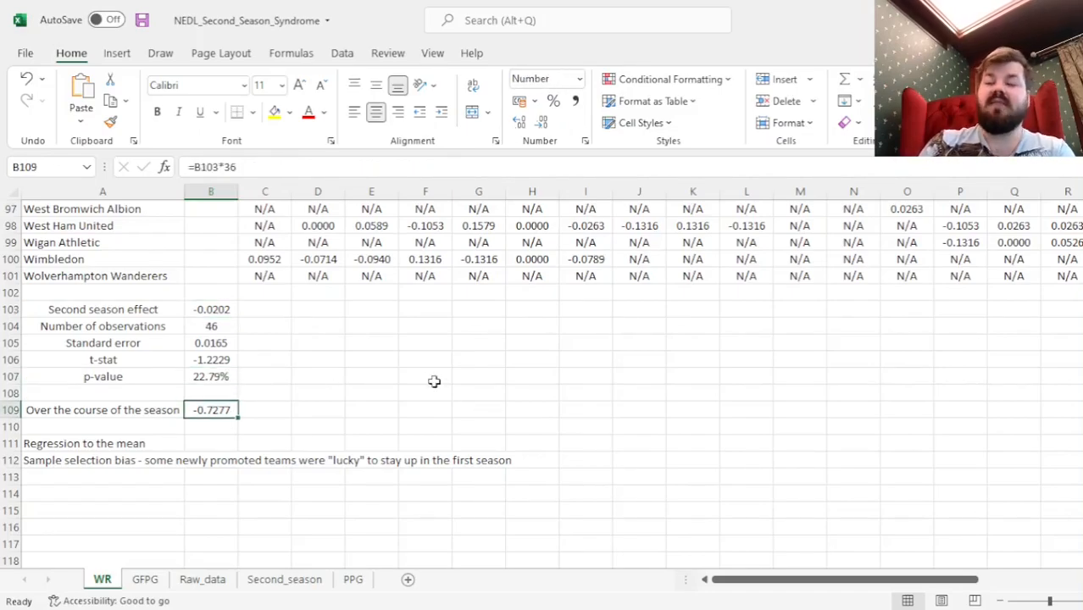
key("Right")
key("Left")
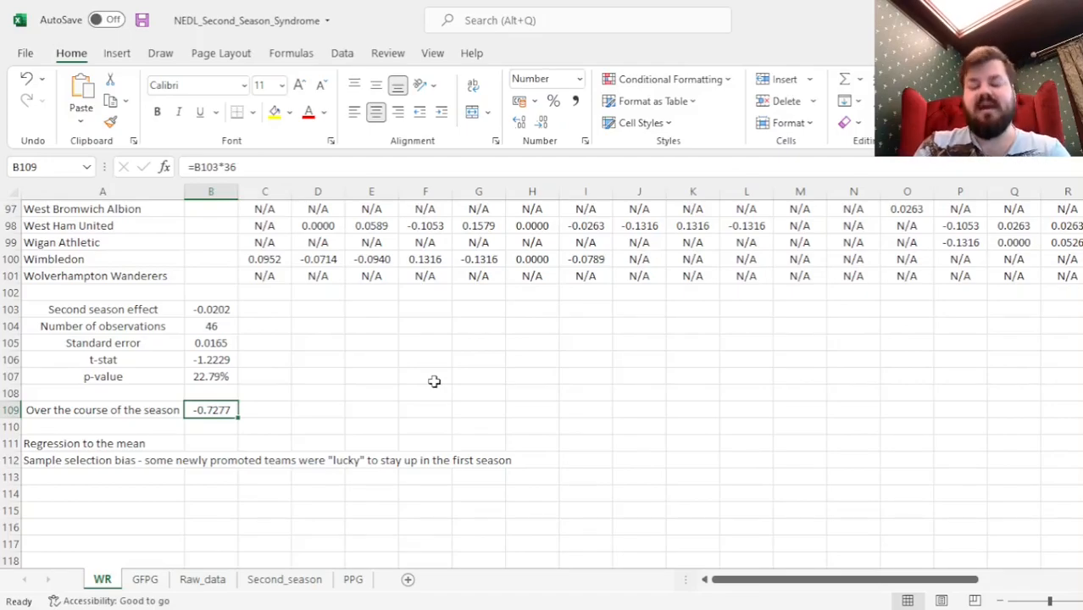
- Examine the indicator formula in L6 of the Second_season sheet that flags a team's second season
left_click(282, 579)
left_click(272, 327)
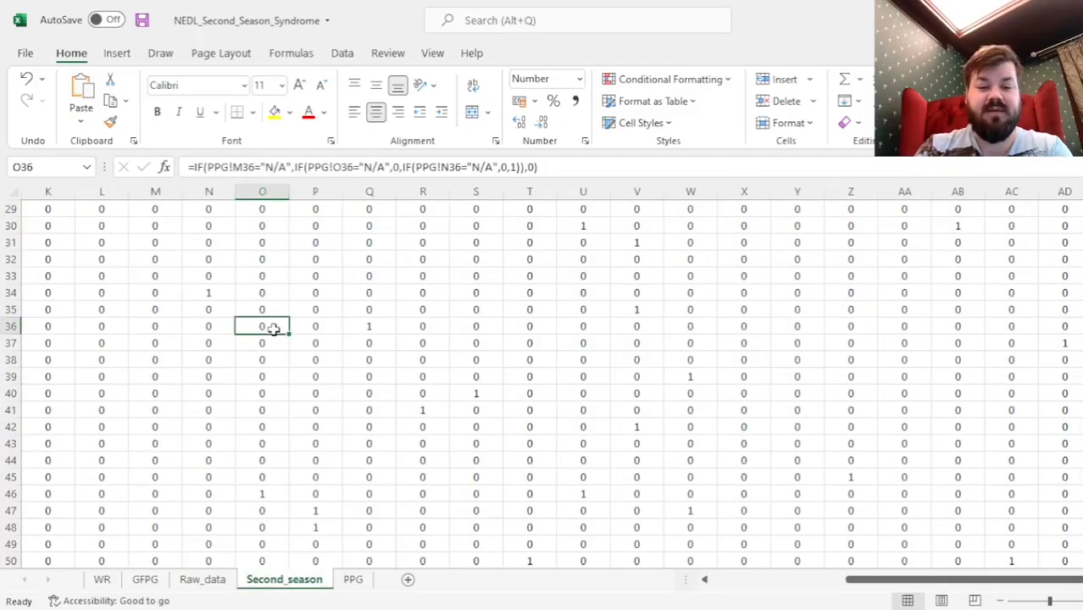
key("ctrl+Up")
key("Down")
key("Left")
key("Left")
key("Left")
key("Down")
key("Down")
key("Down")
key("Down")
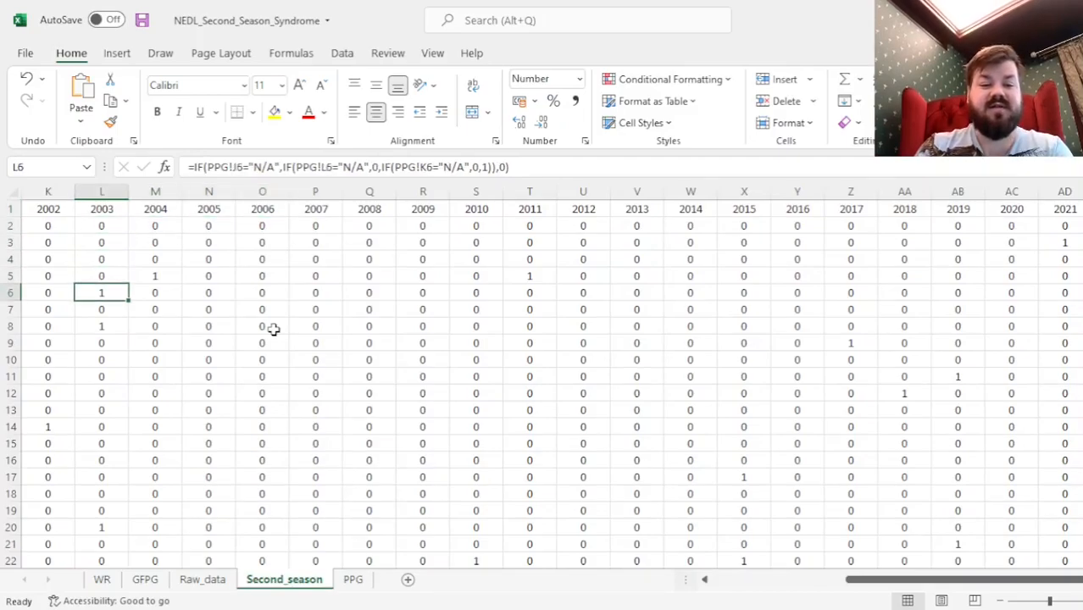
left_click(321, 167)
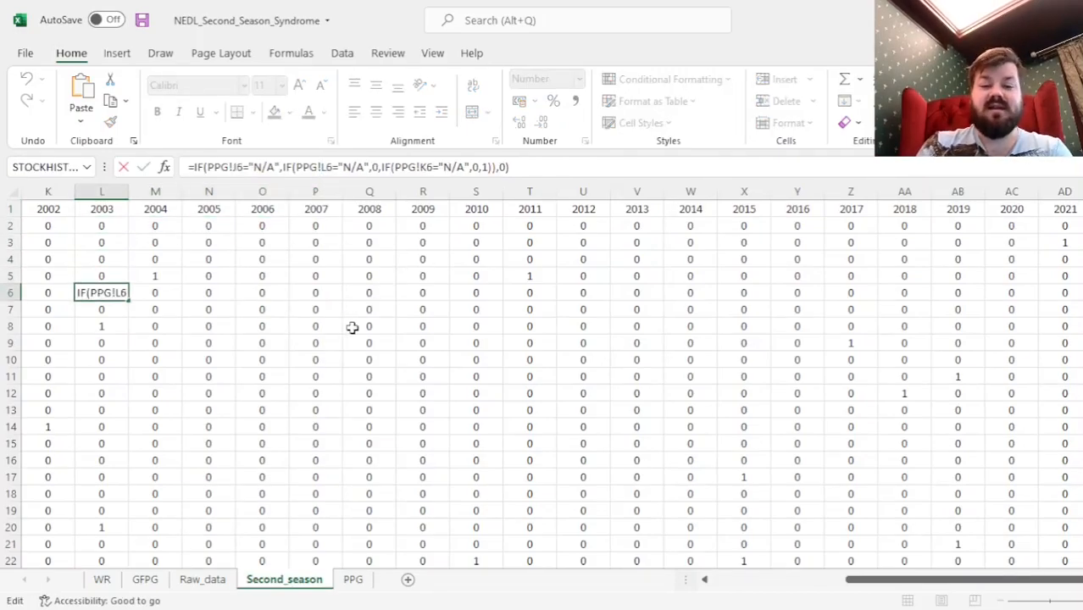
key("Escape")
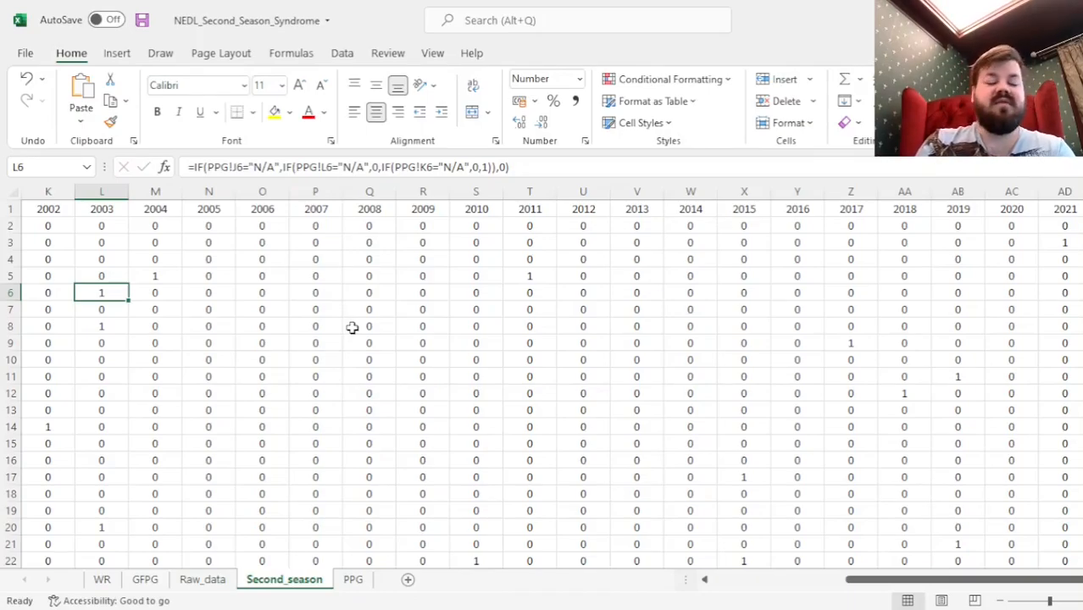
- Review the yearly totals of second-season teams in row 53 of the Second_season sheet
key("ctrl+Down")
key("ctrl+Down")
key("ctrl+Down")
key("Down")
key("Down")
key("Down")
key("Down")
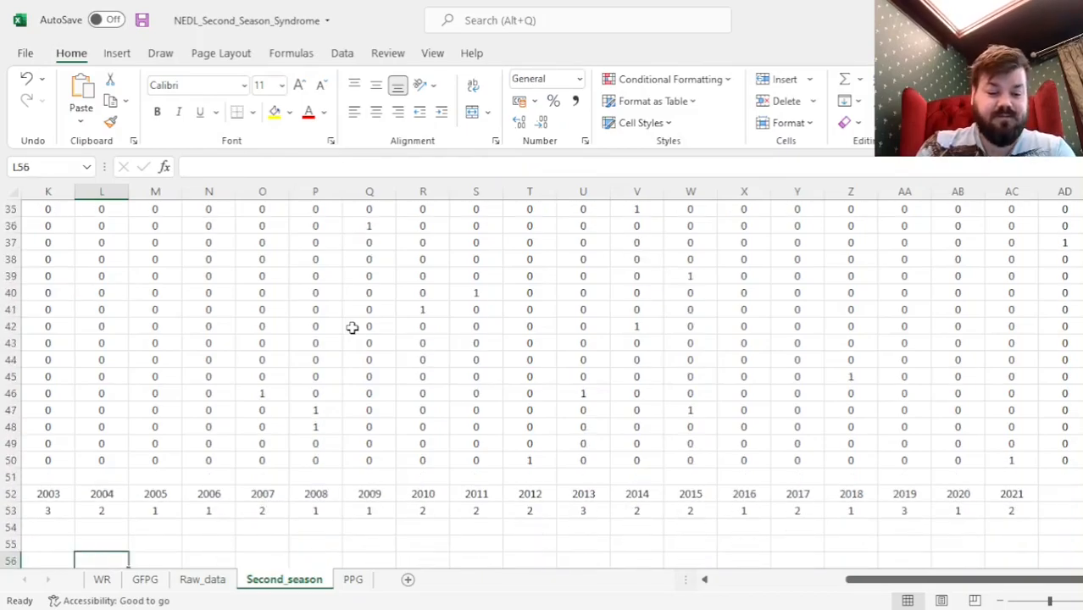
key("Up")
key("Up")
key("Up")
key("Up")
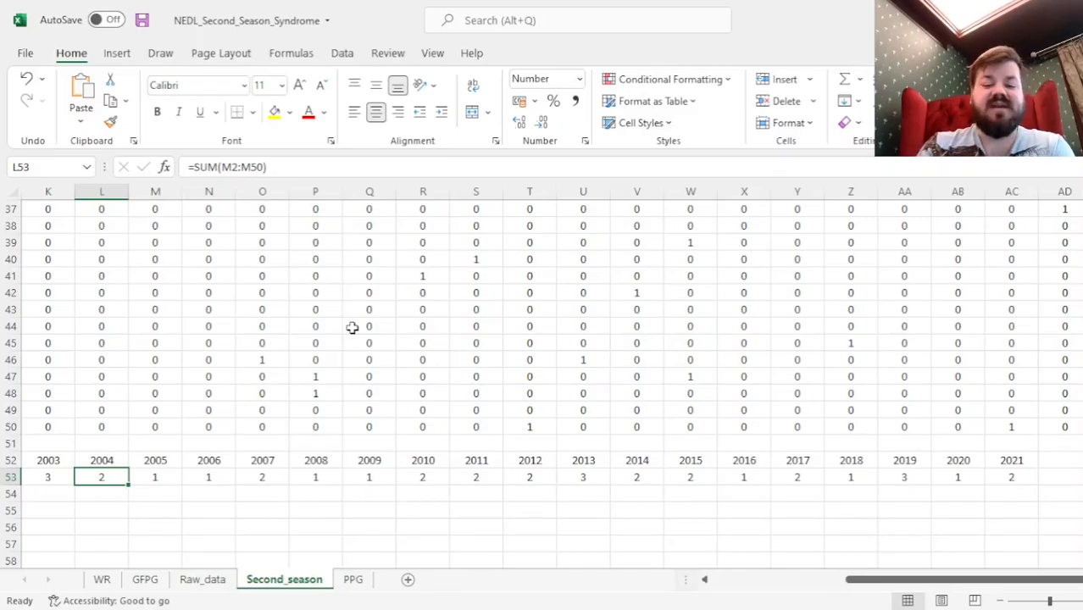
- Compare the second season test results across the PPG, GFPG and WR sheets
left_click(352, 580)
left_click_drag(208, 376, 210, 476)
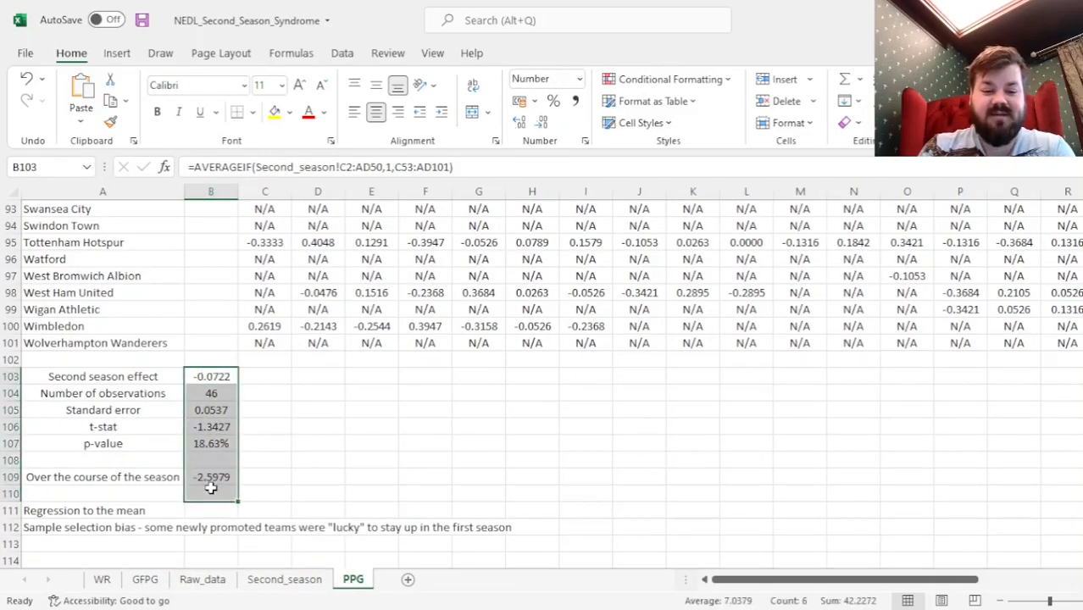
left_click(210, 476)
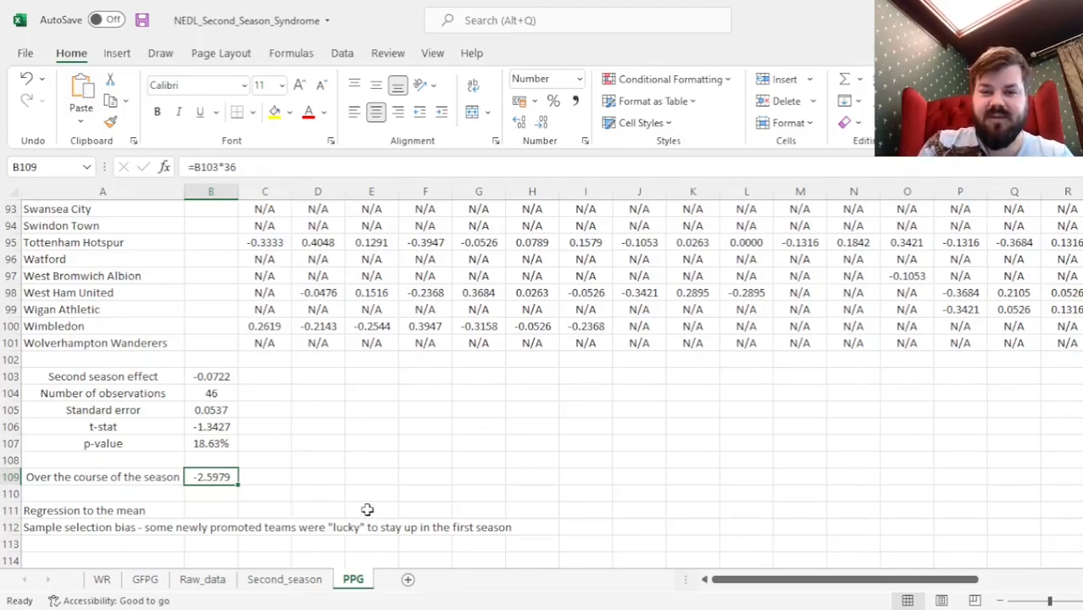
left_click(226, 373)
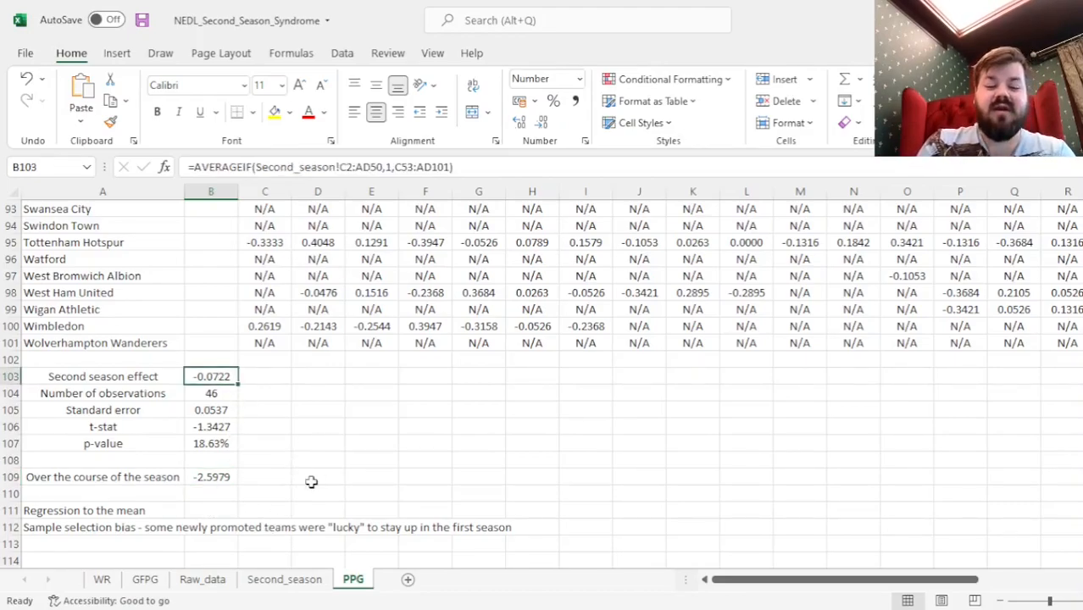
left_click(146, 579)
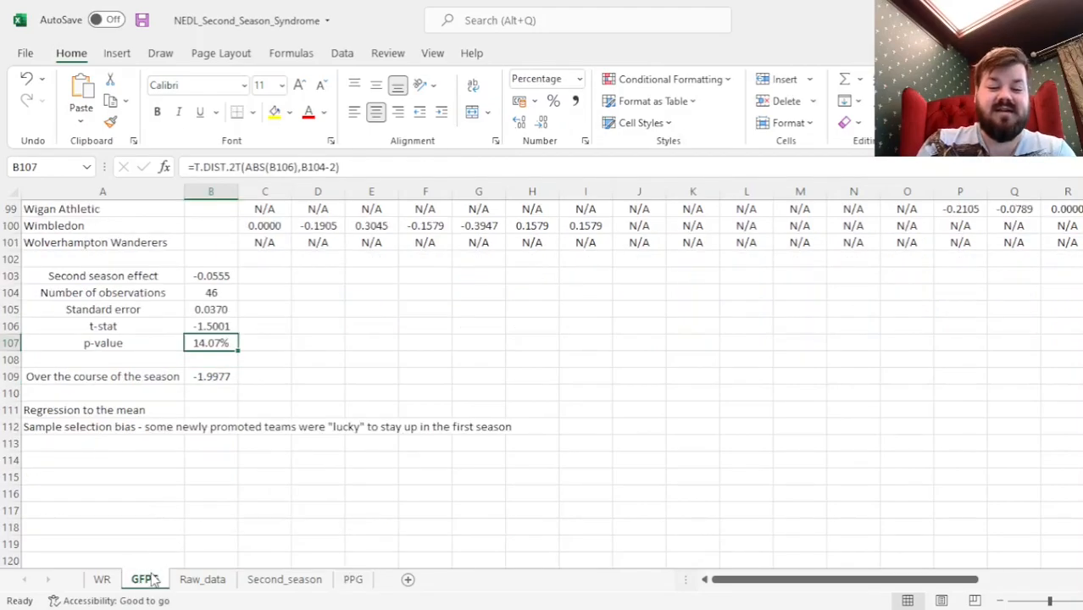
left_click(107, 578)
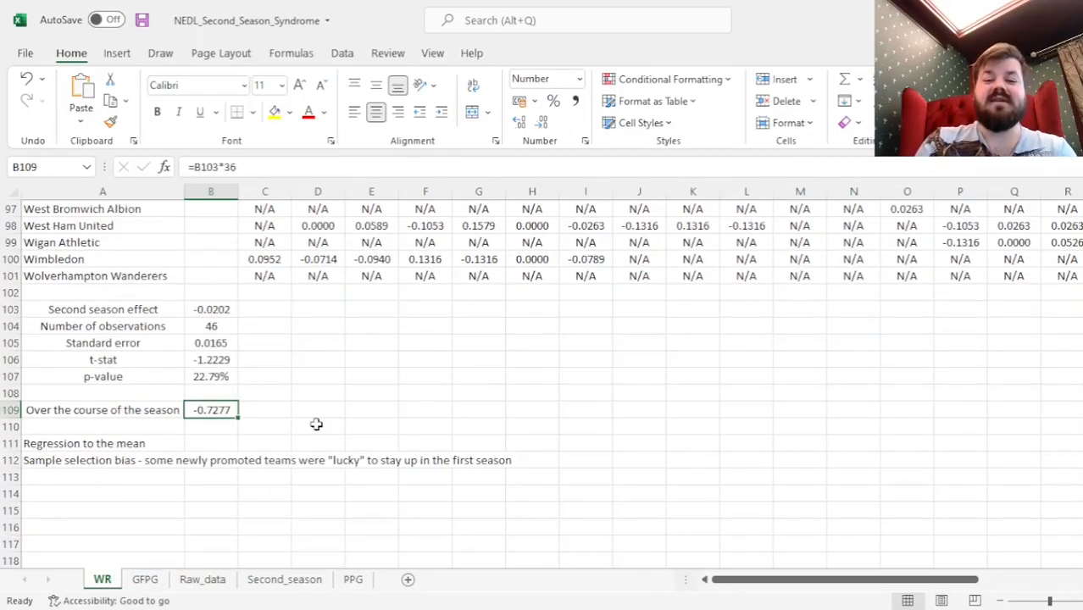